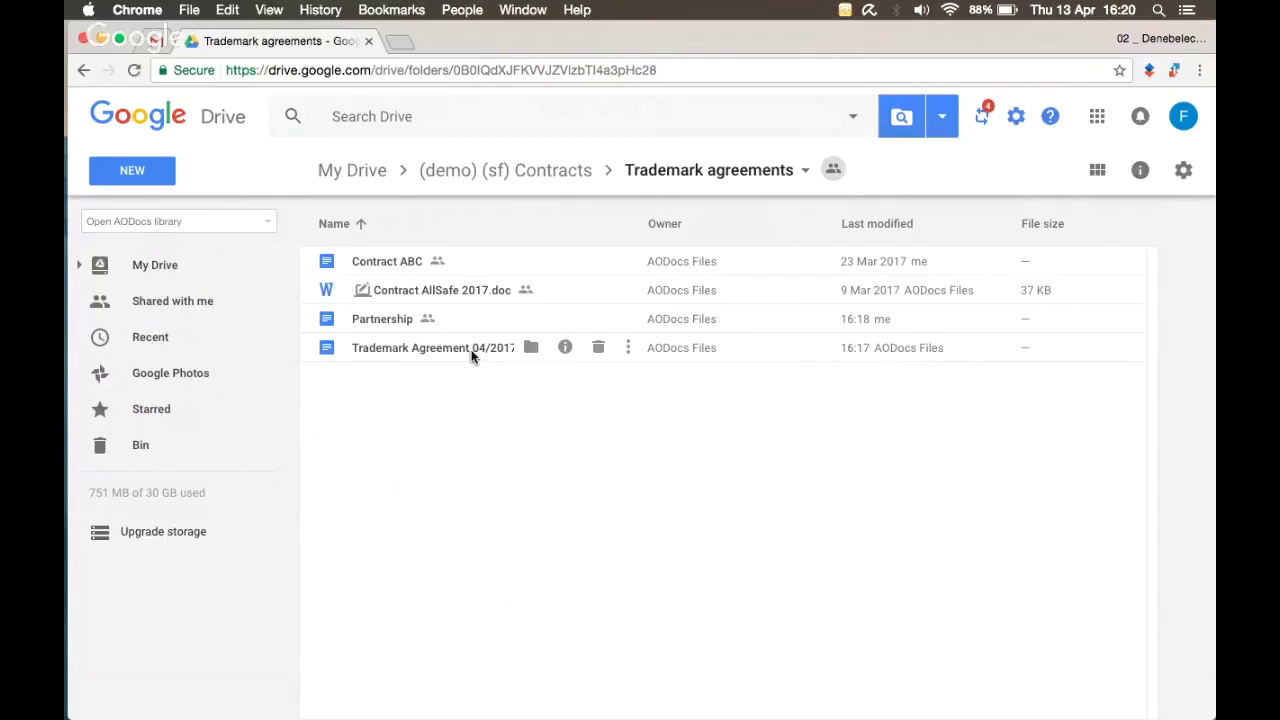
Step: Open Trademark Agreement 04/2017's document information and start editing its properties
click(565, 348)
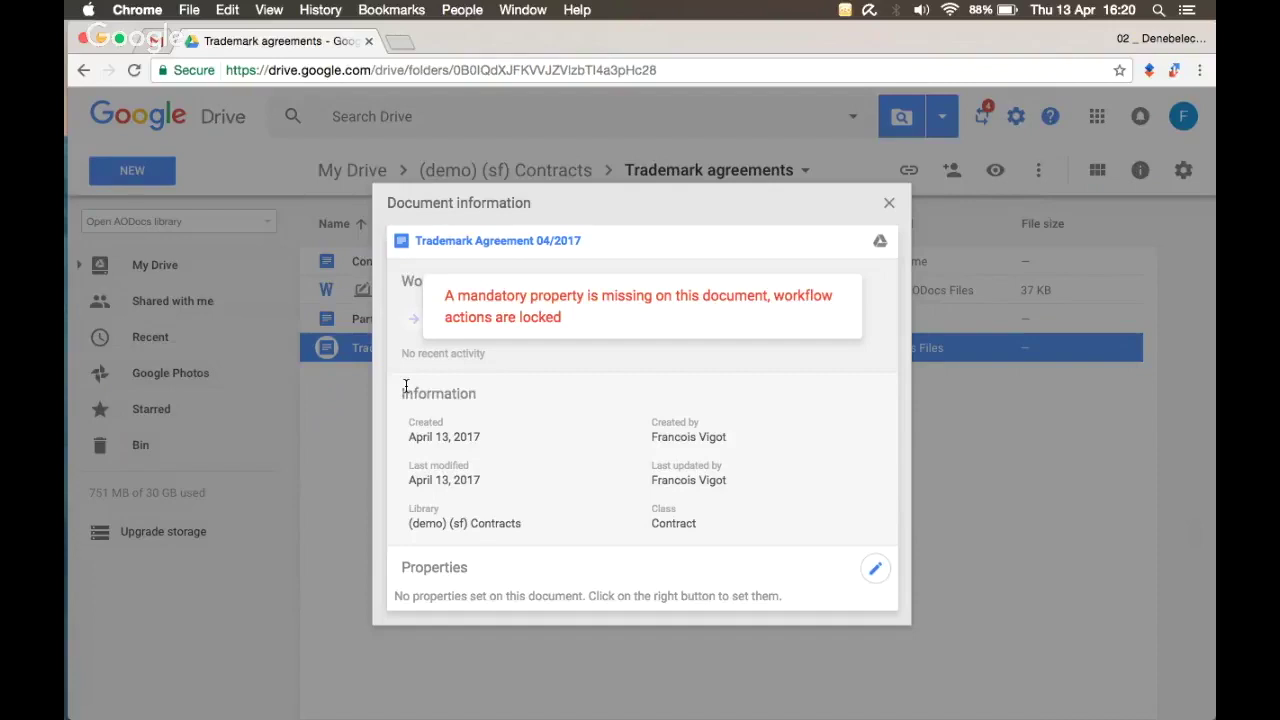
click(881, 575)
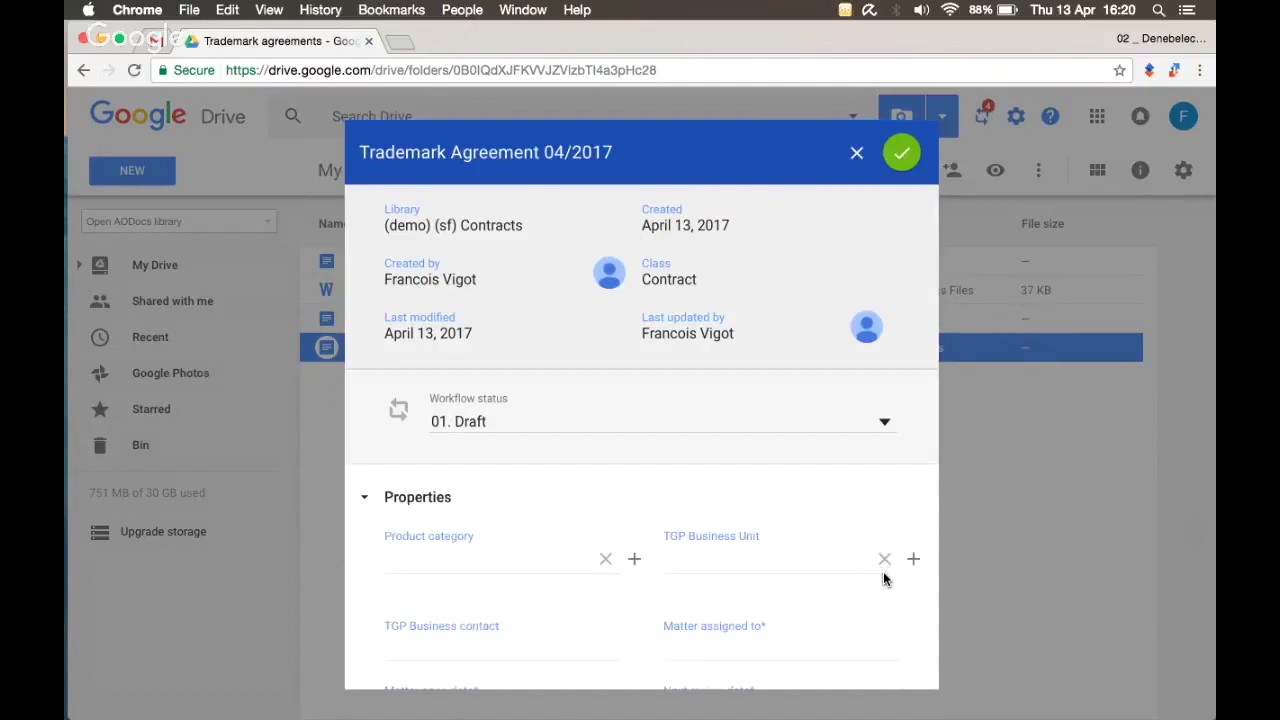
Step: Scroll the property editor down to the empty Product category, assignee and date fields
scroll(883, 573, down, 4)
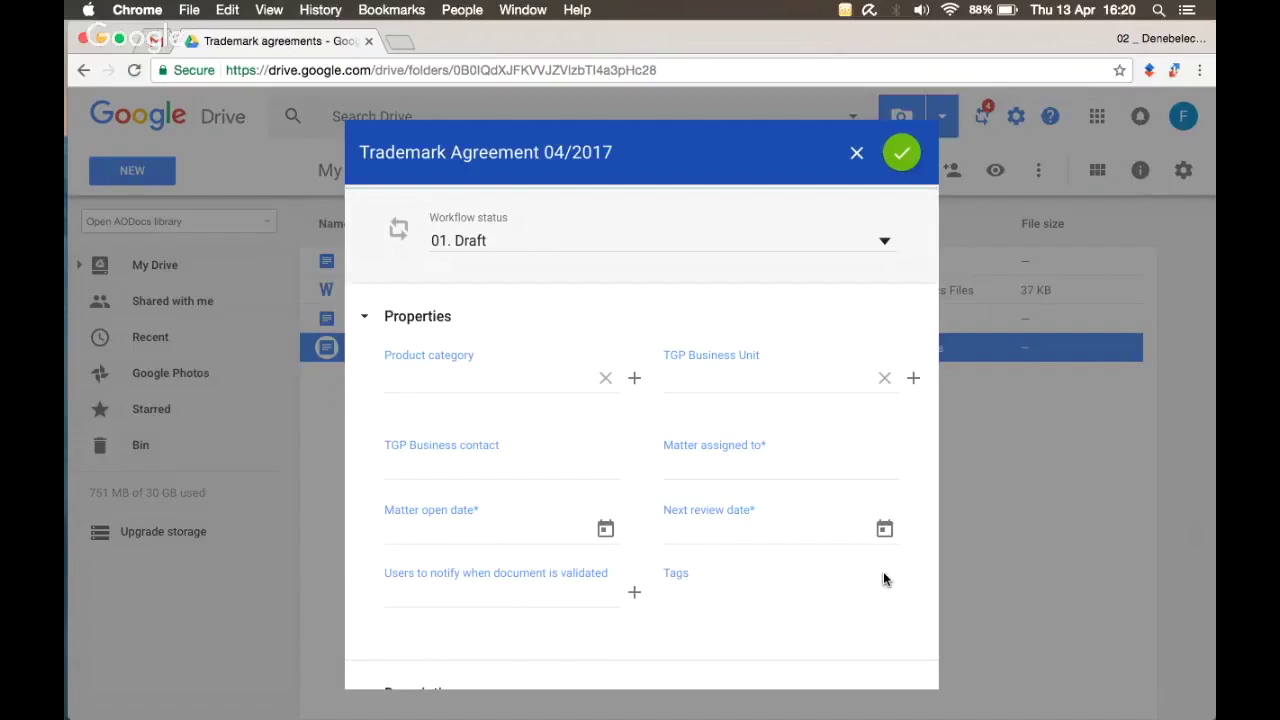
drag(385, 355, 490, 355)
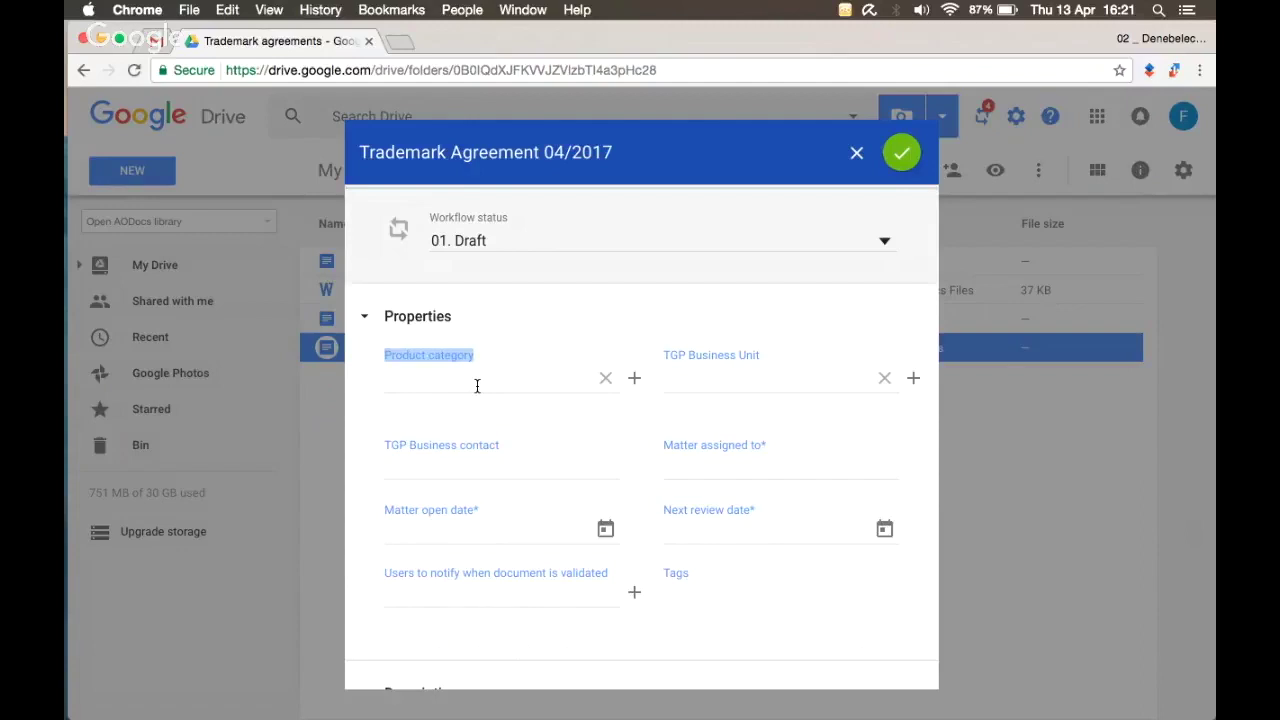
Step: Set Product category to Group policy, replacing Insurance, and Product to Quotation
click(477, 386)
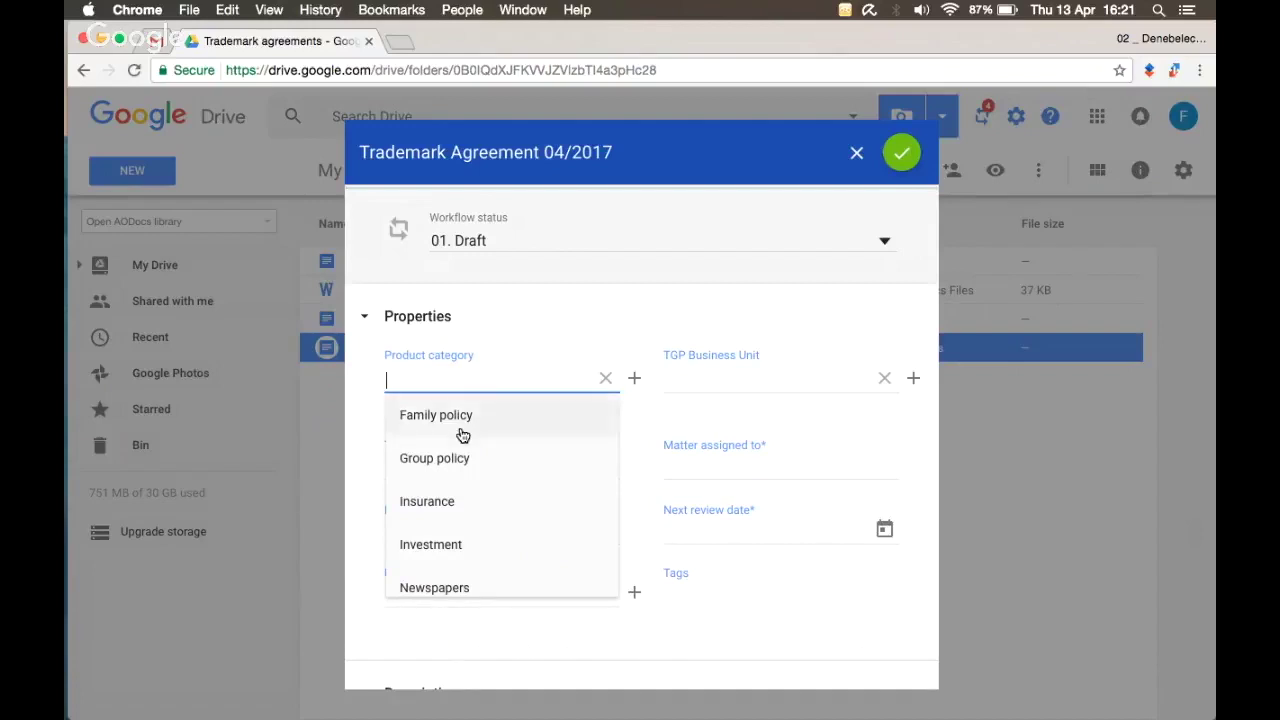
click(450, 502)
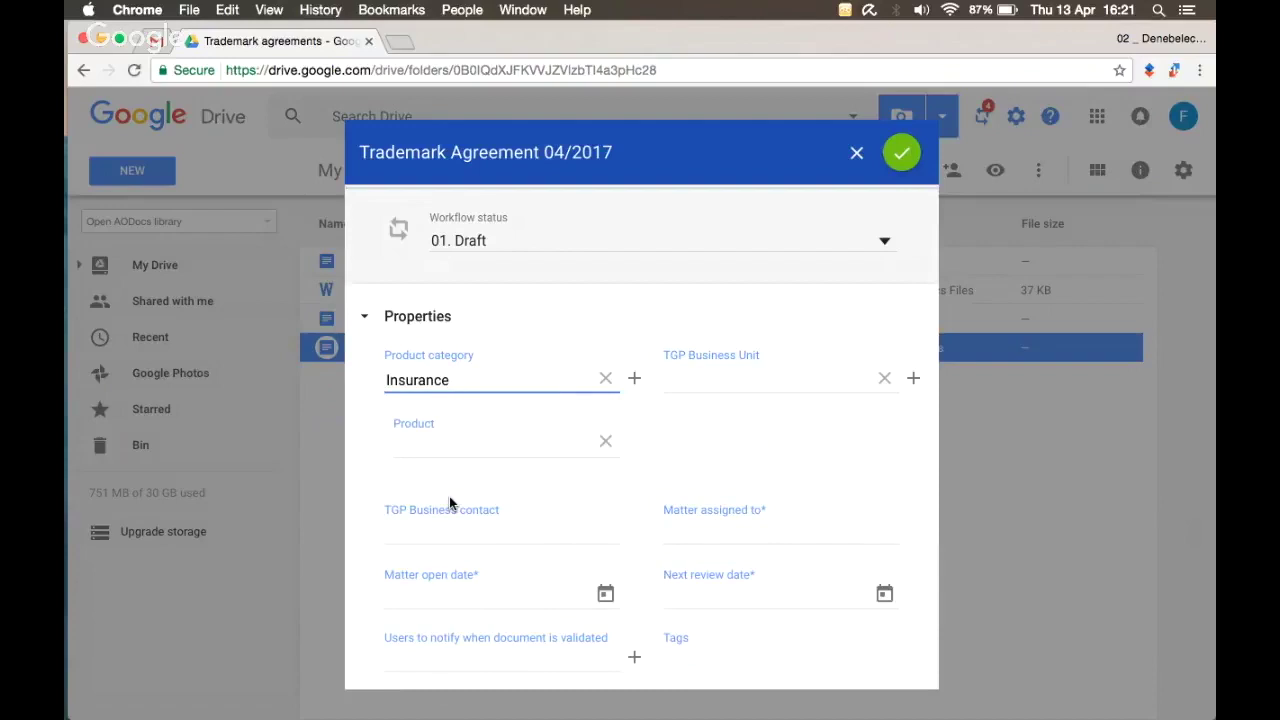
click(463, 449)
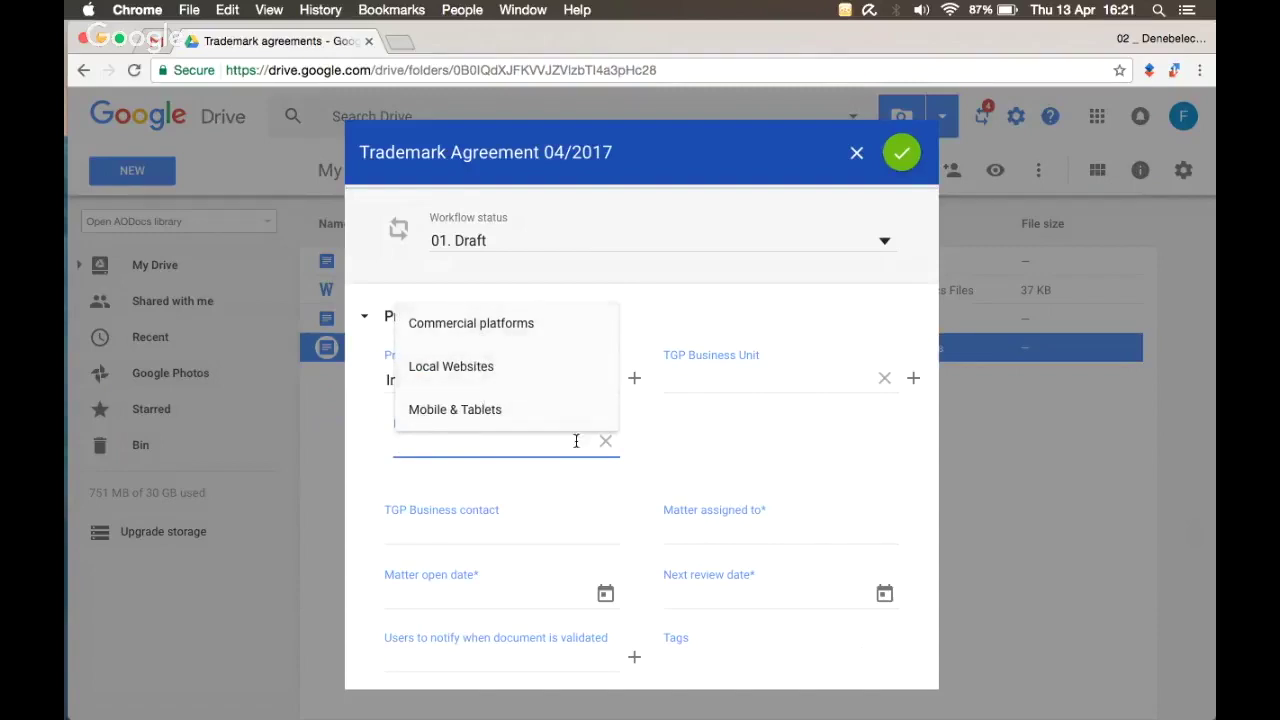
click(651, 414)
click(606, 379)
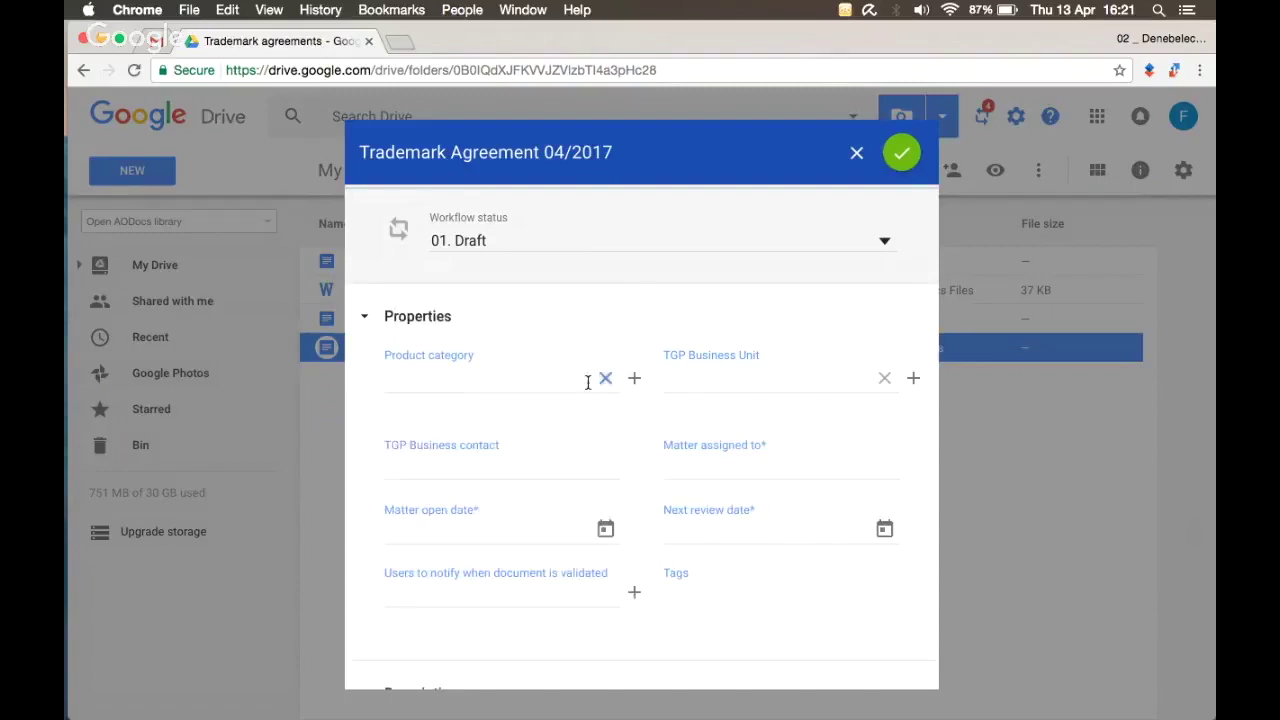
click(588, 381)
click(499, 454)
click(500, 449)
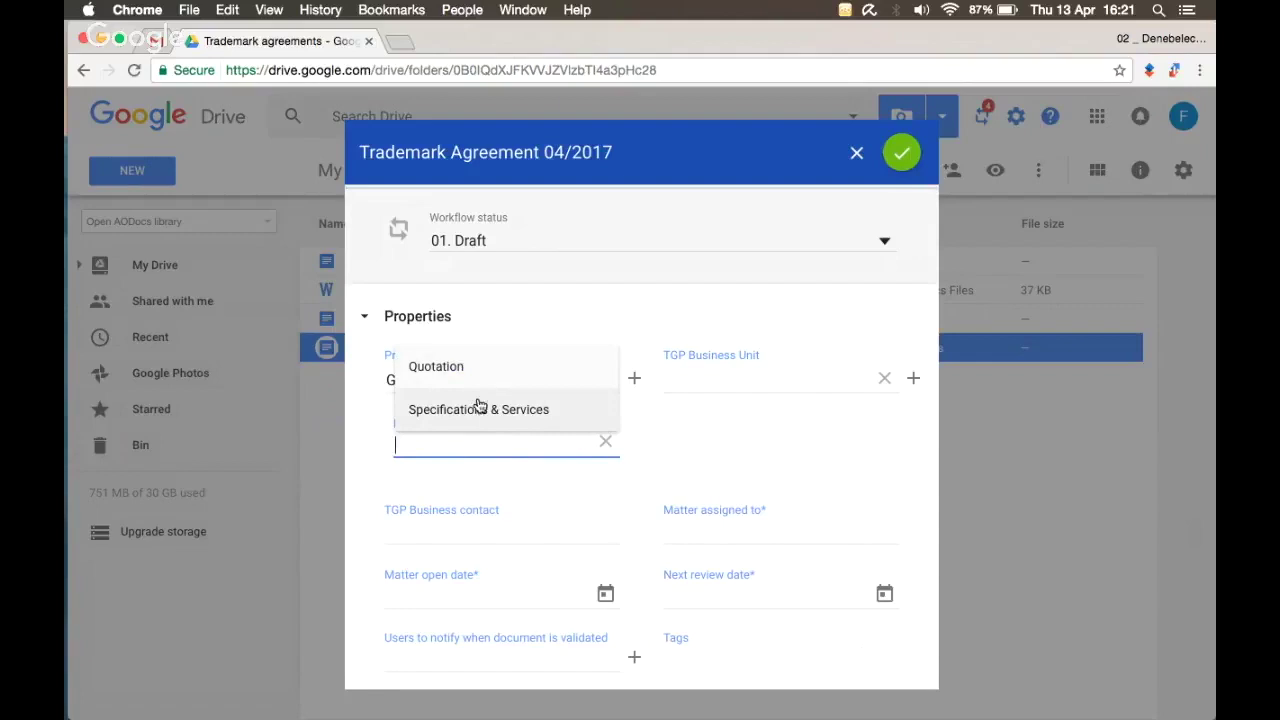
click(484, 388)
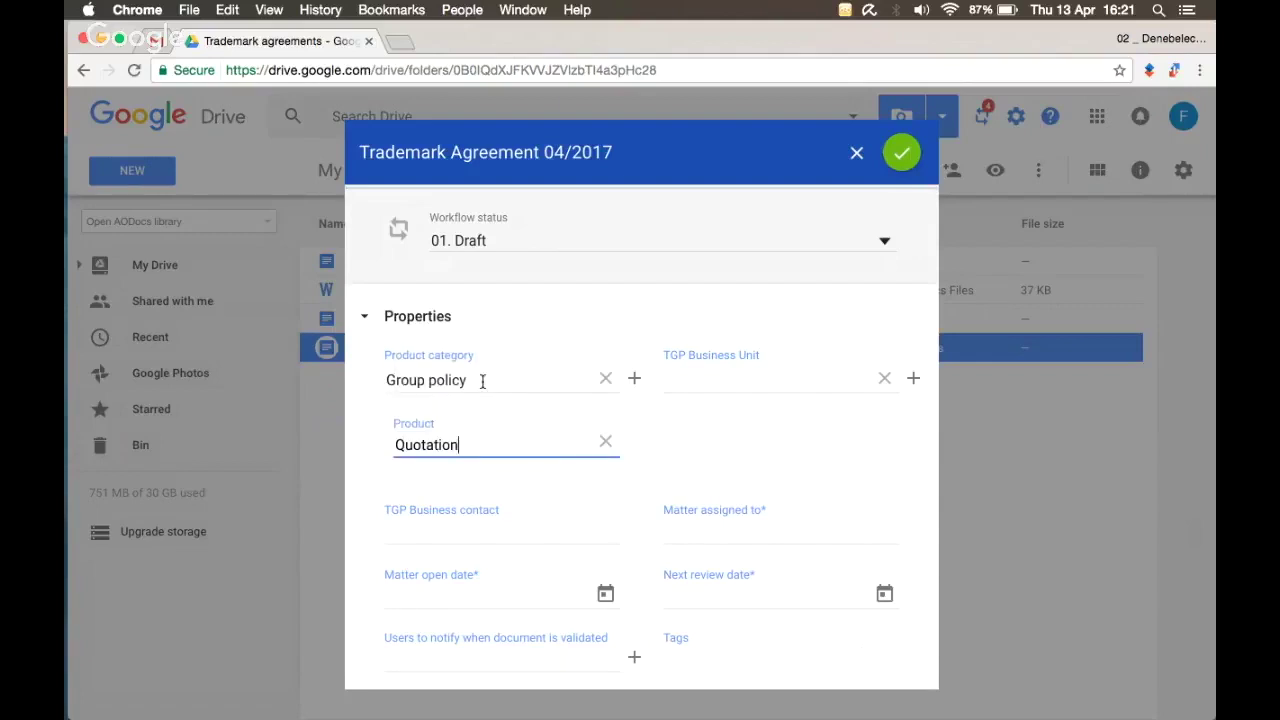
scroll(554, 460, down, 1)
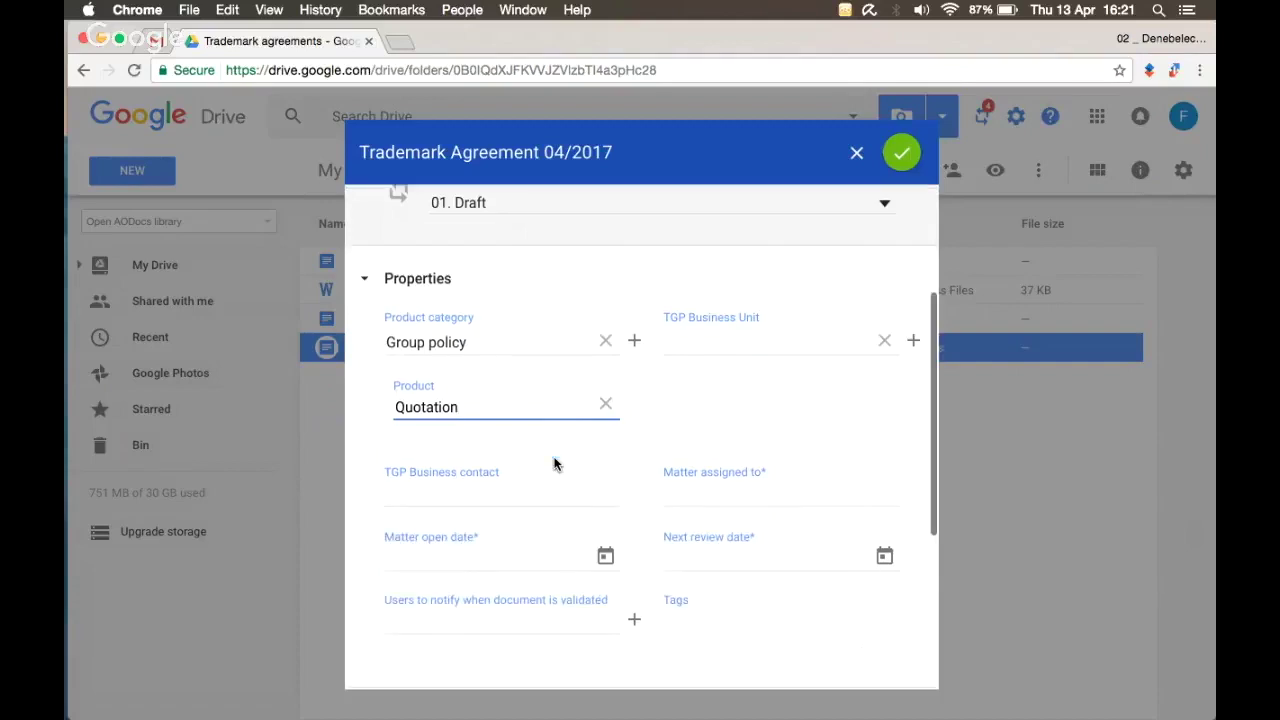
Step: Assign the matter to a colleague by typing their name and picking the suggestion
click(676, 487)
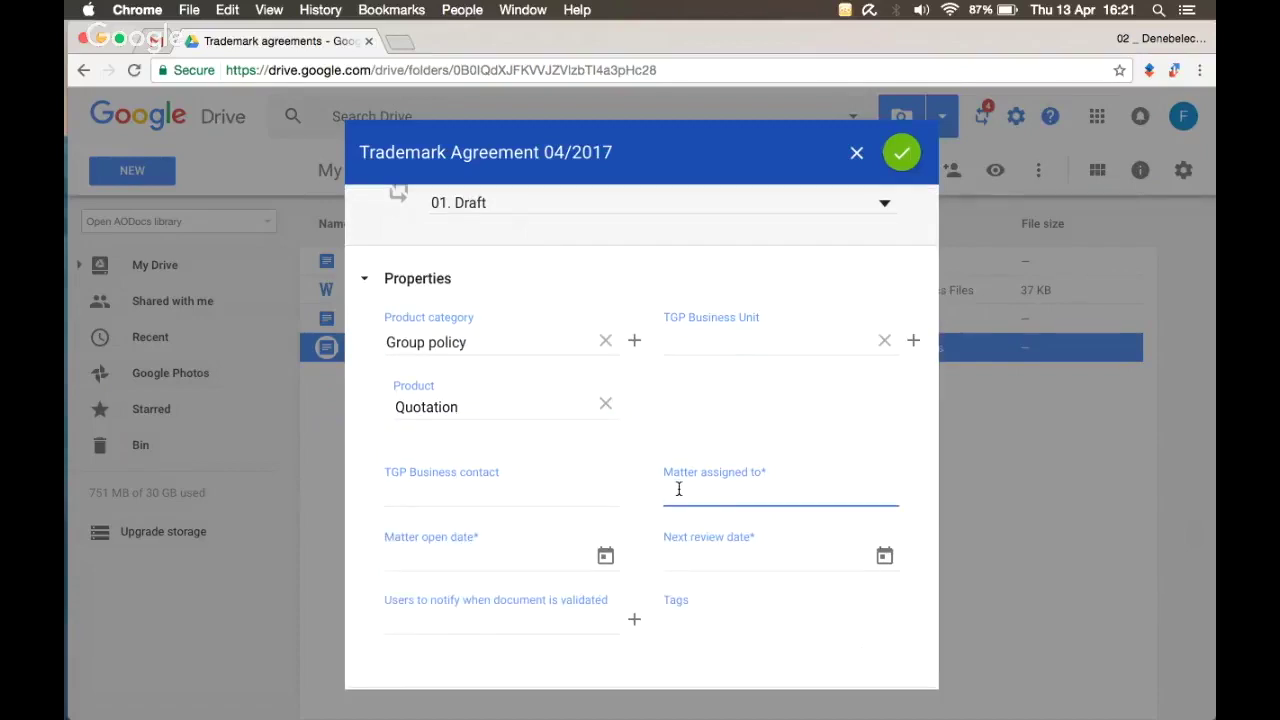
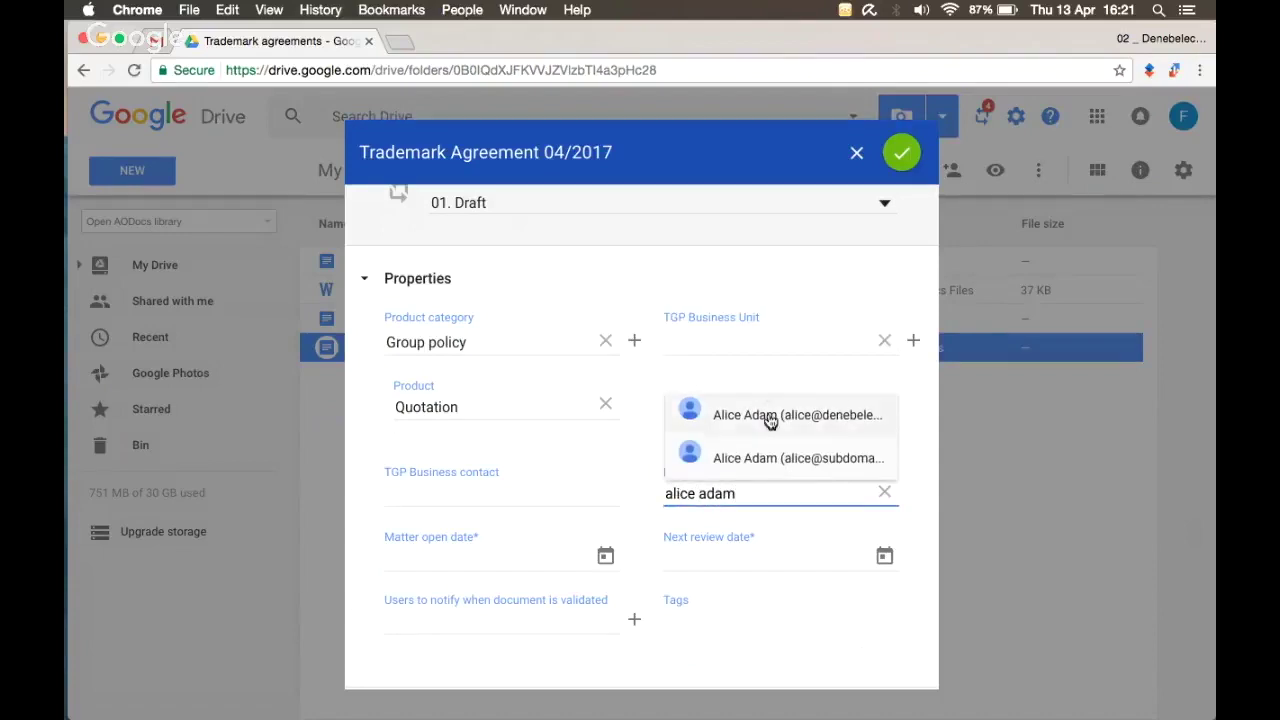
click(770, 420)
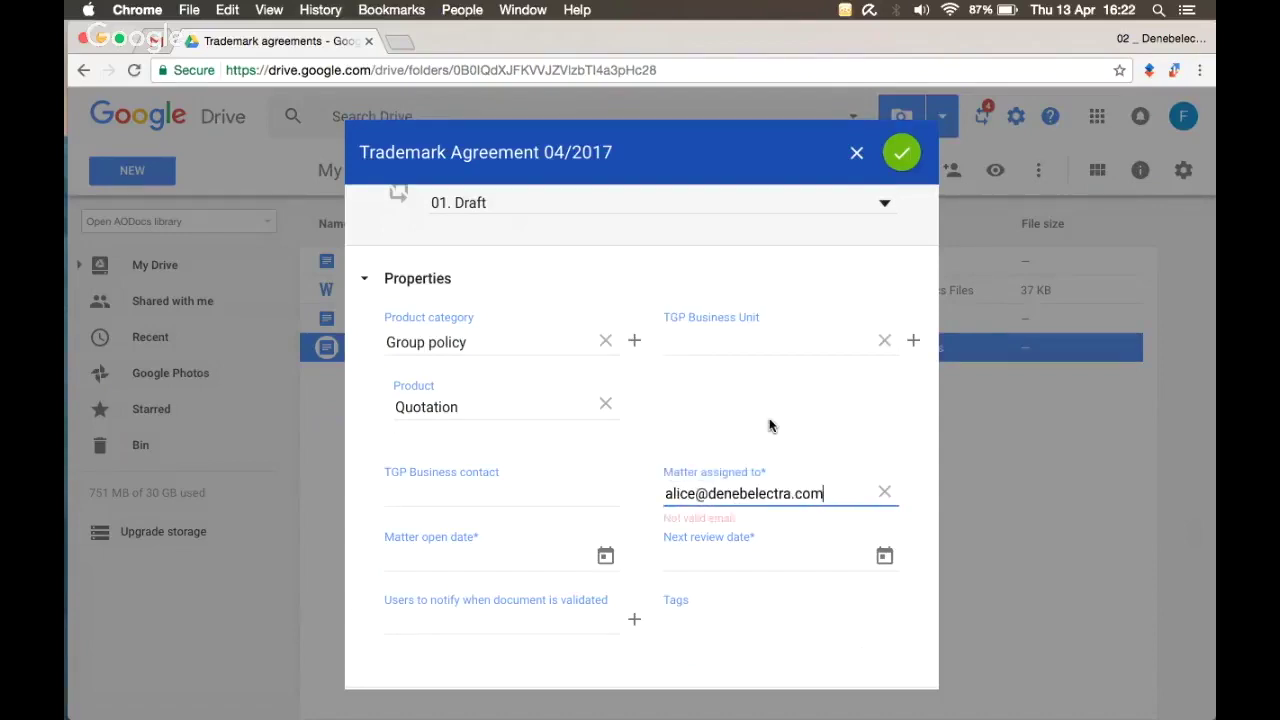
scroll(770, 425, down, 1)
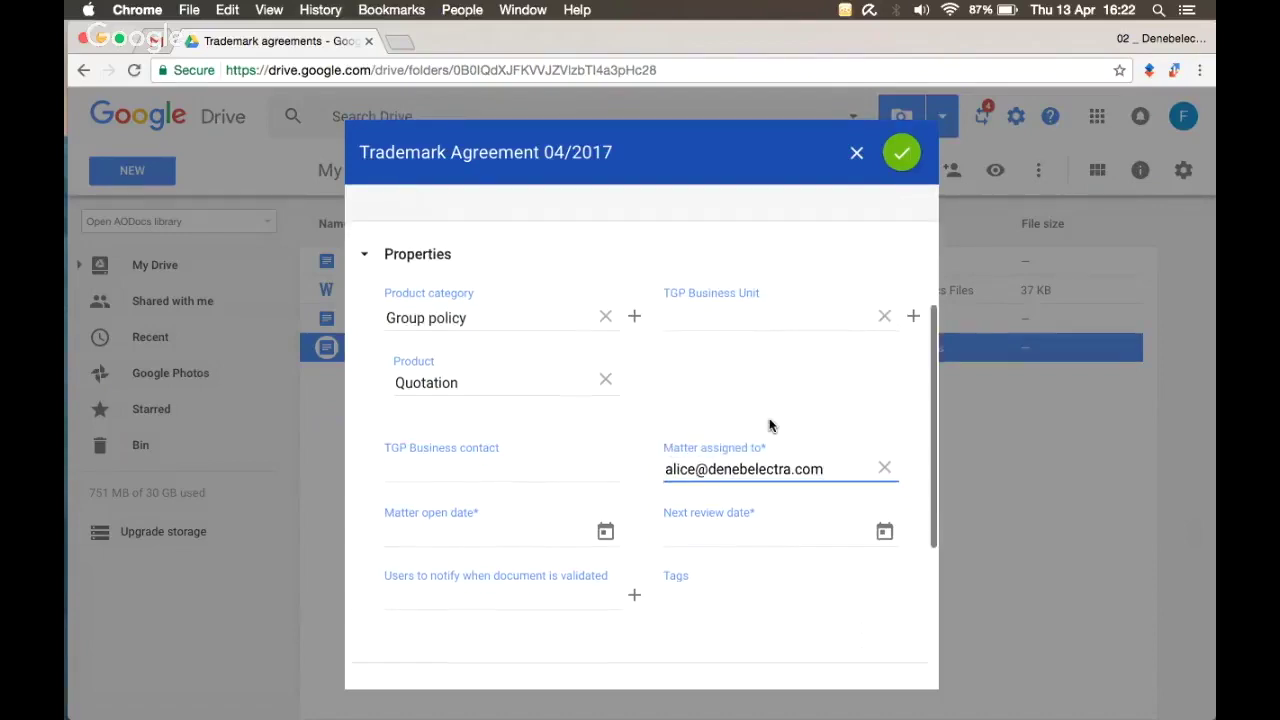
Step: Pick Matter open date April 9 and Next review date 10/01/2017 from the calendars
click(607, 530)
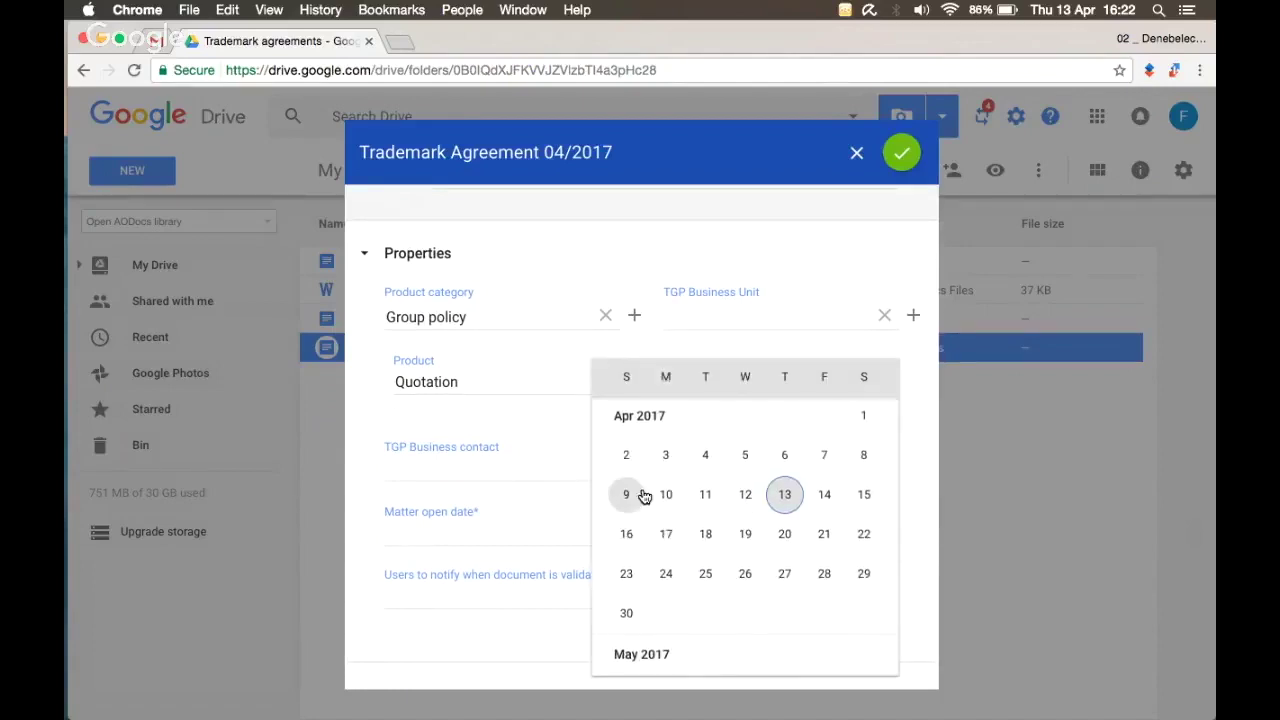
click(626, 491)
click(884, 530)
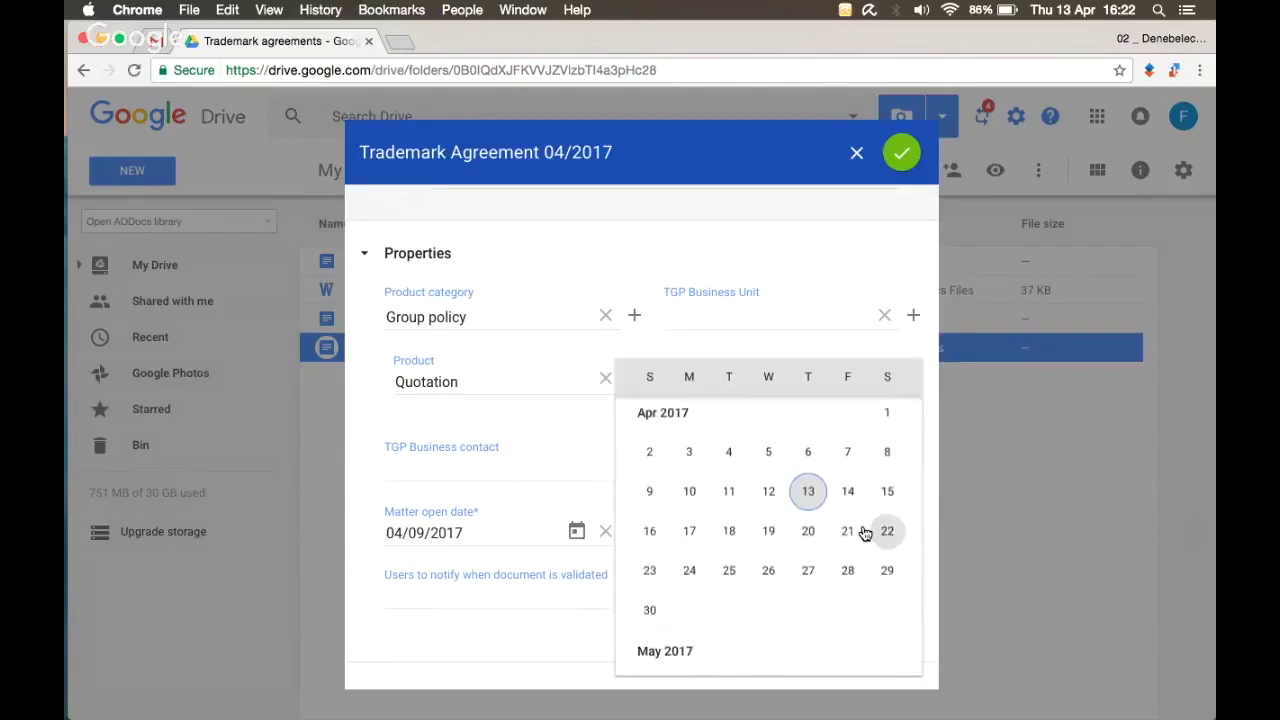
scroll(692, 588, down, 10)
click(649, 473)
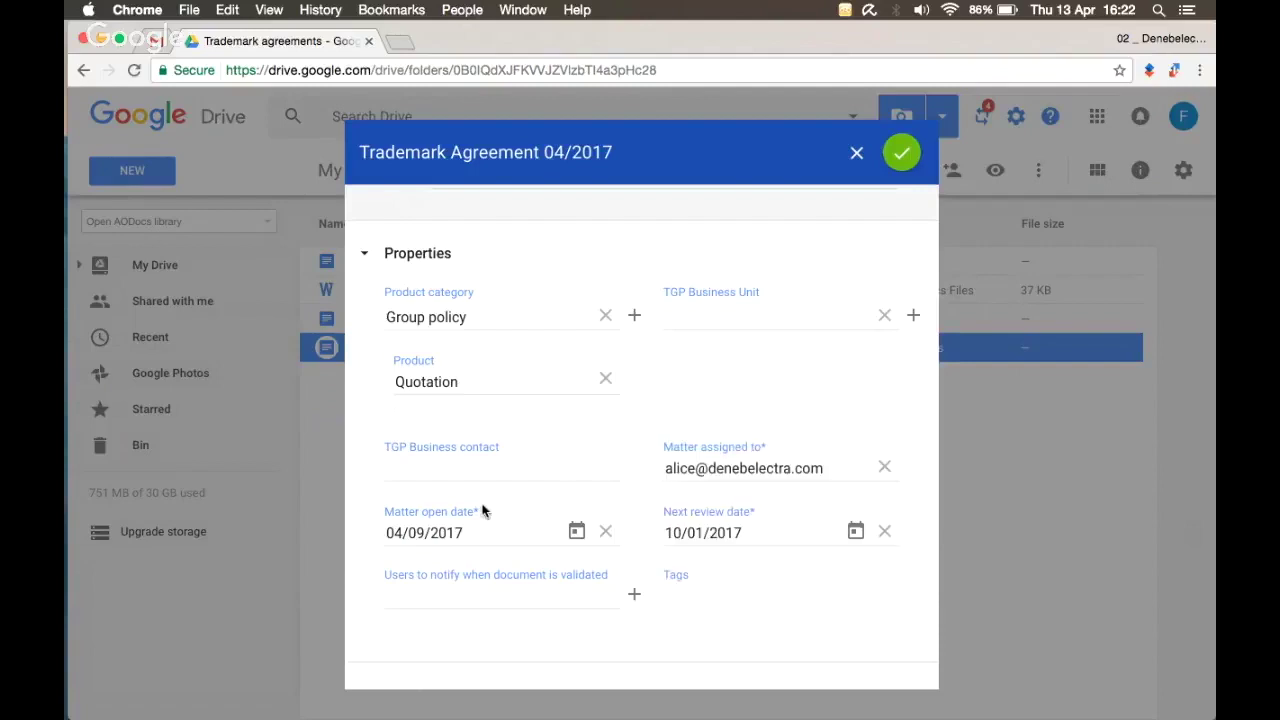
drag(470, 512, 482, 512)
Step: Correct the Matter open date to 04/02/2017
click(604, 532)
click(540, 531)
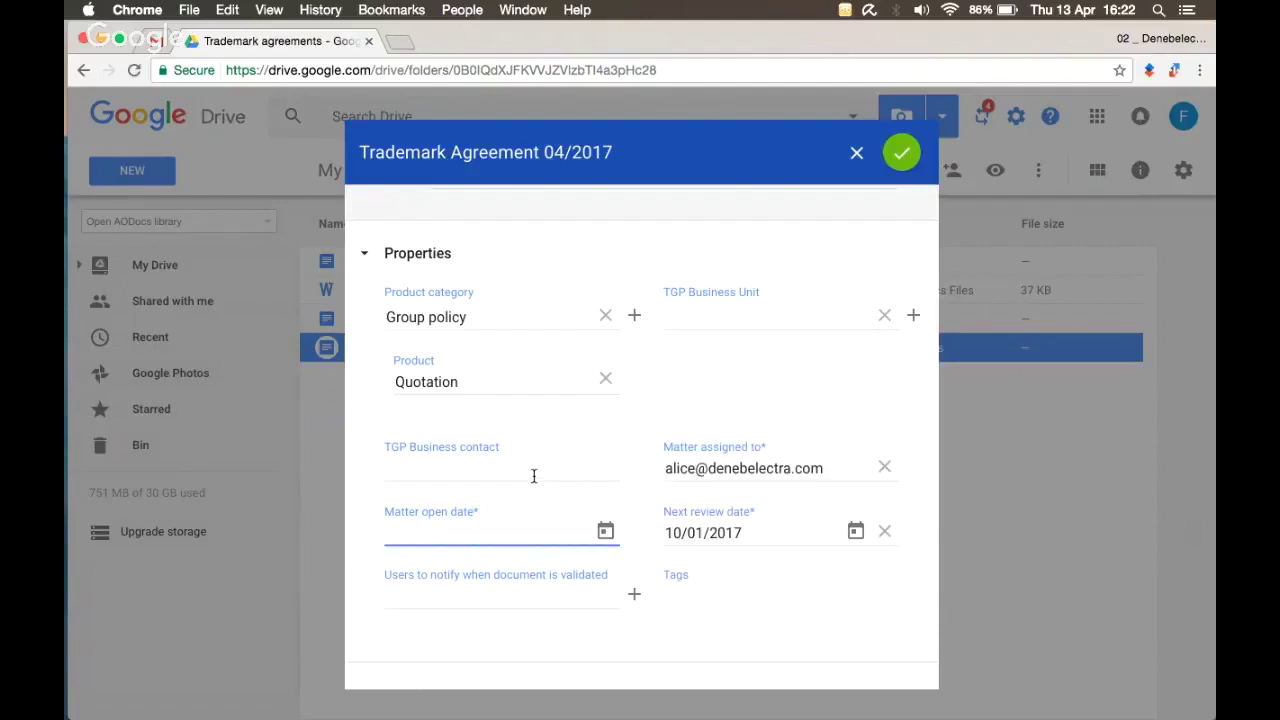
click(898, 156)
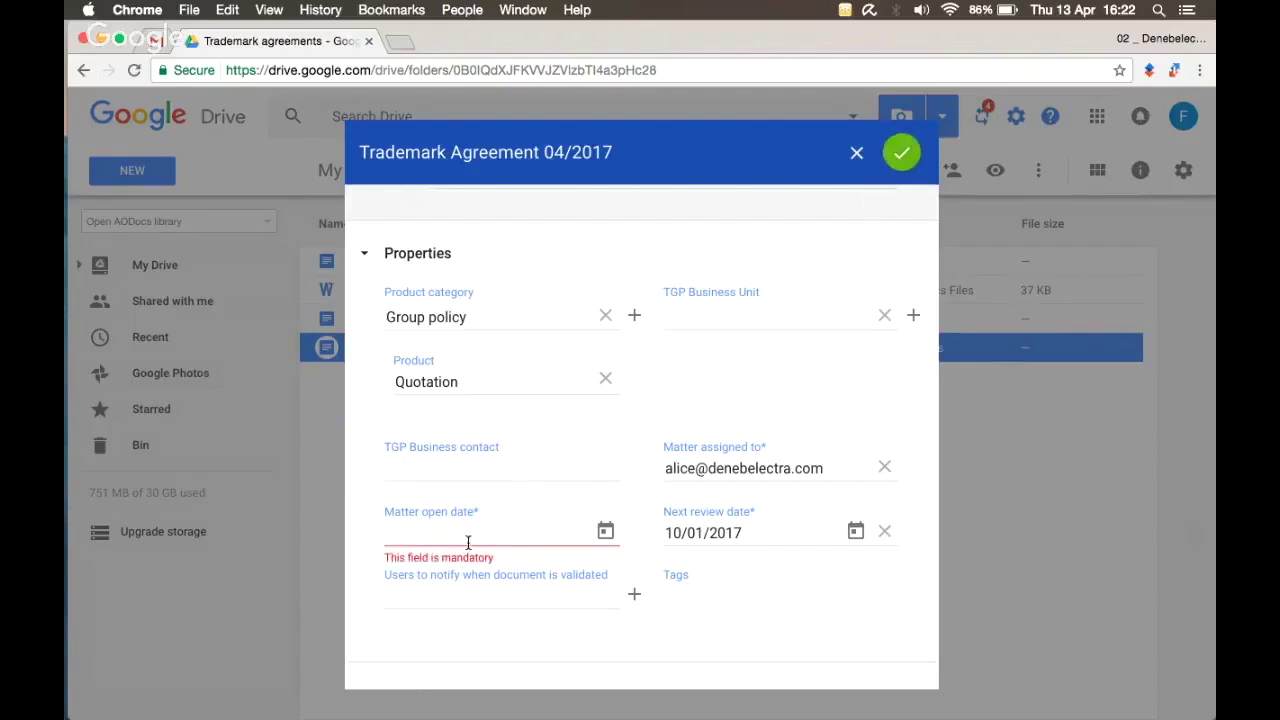
click(605, 531)
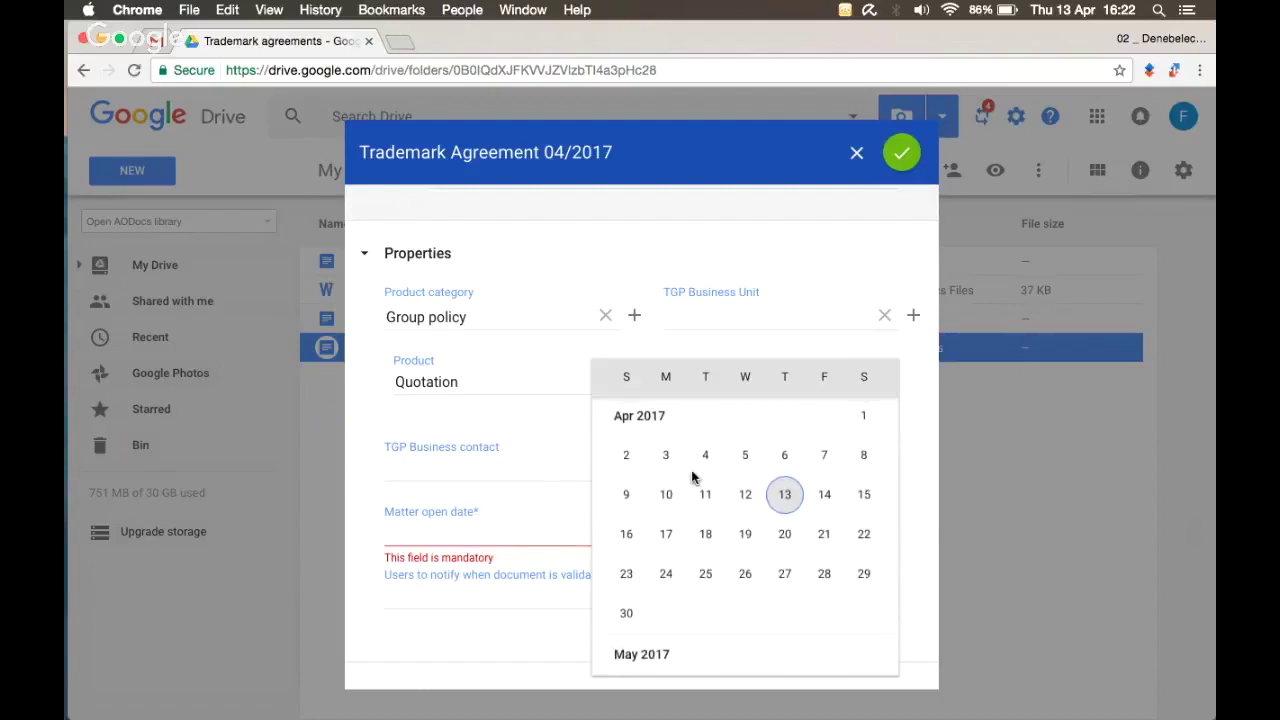
click(630, 488)
scroll(631, 493, down, 1)
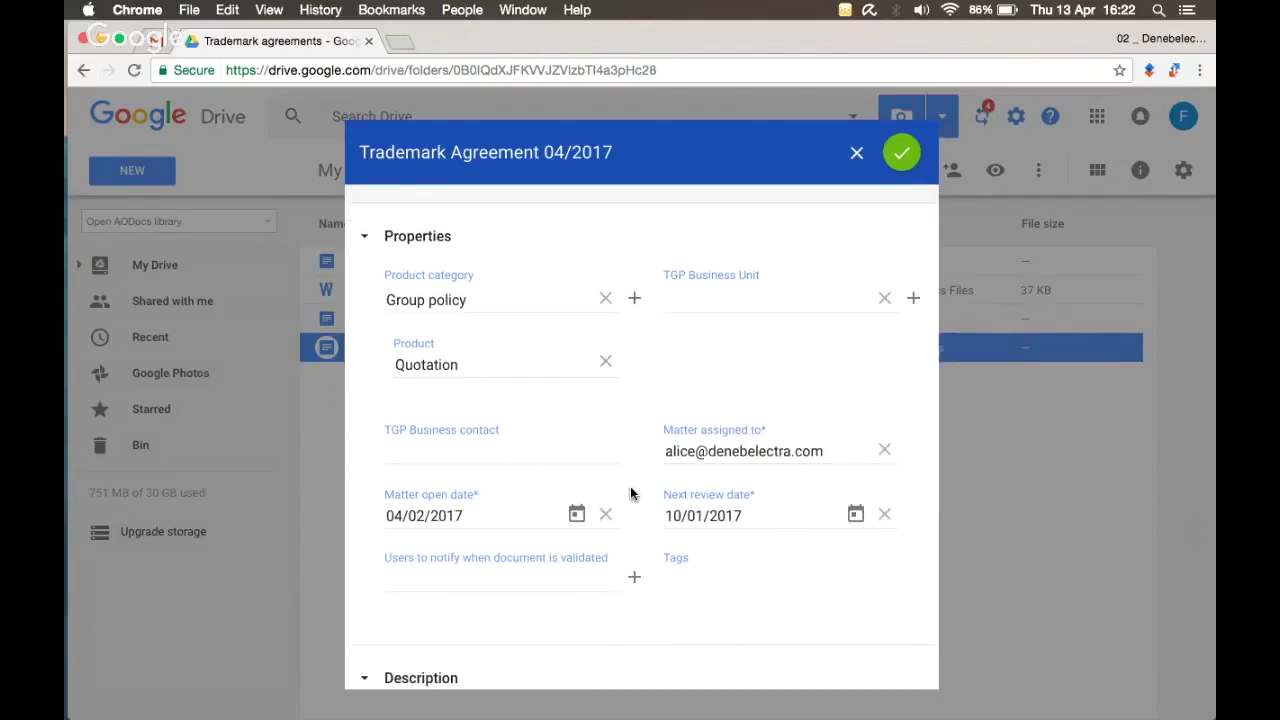
scroll(630, 493, down, 5)
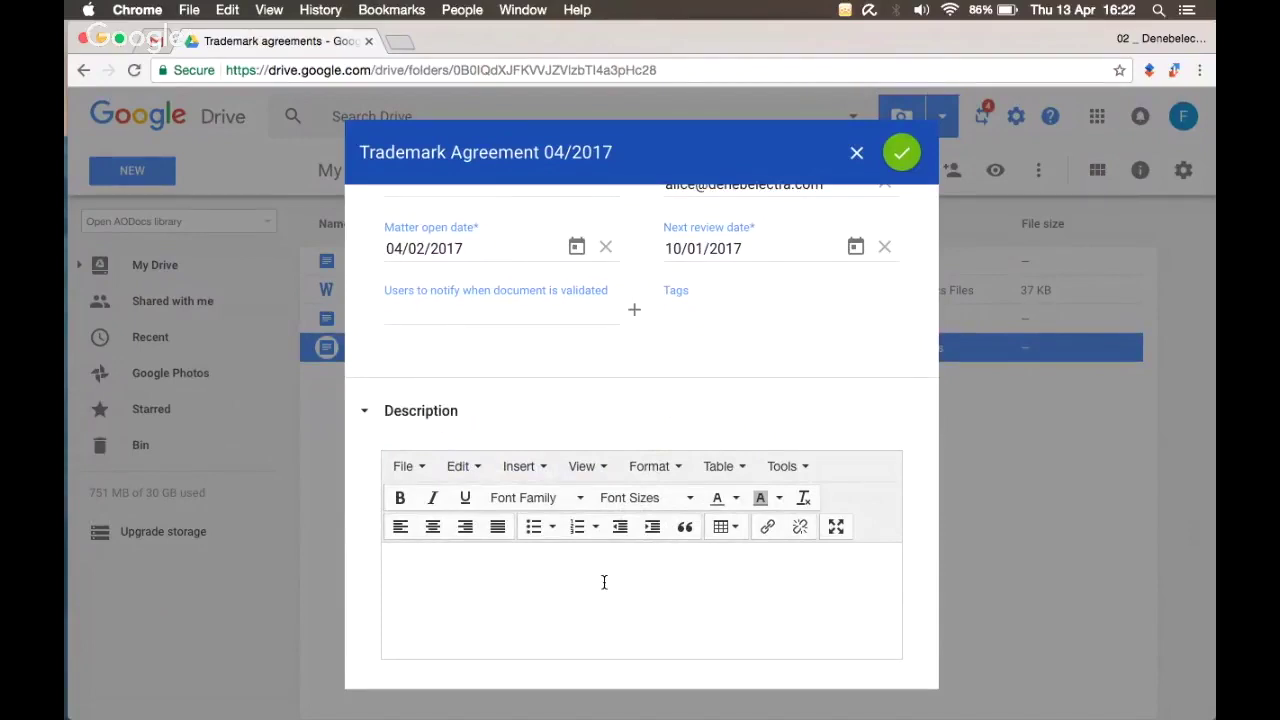
Step: Save the properties and start the 'Send for approval to legal team' action
click(903, 157)
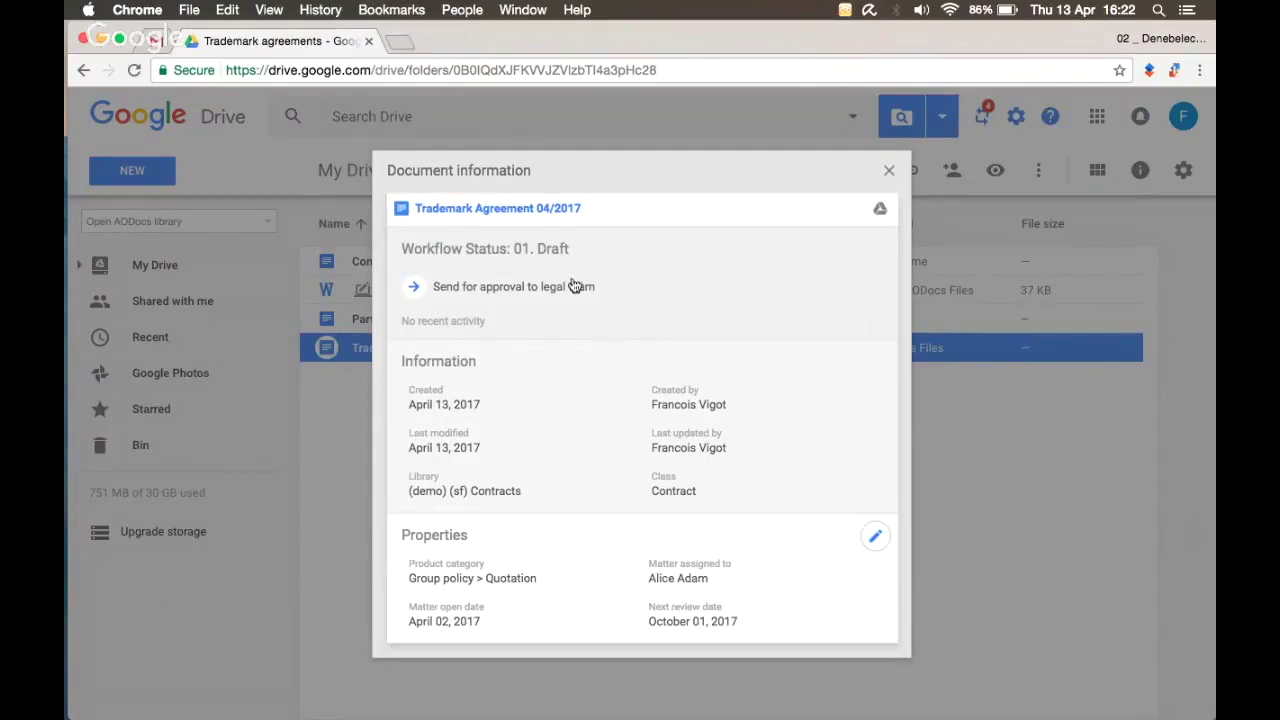
drag(515, 249, 583, 240)
mouse_move(720, 403)
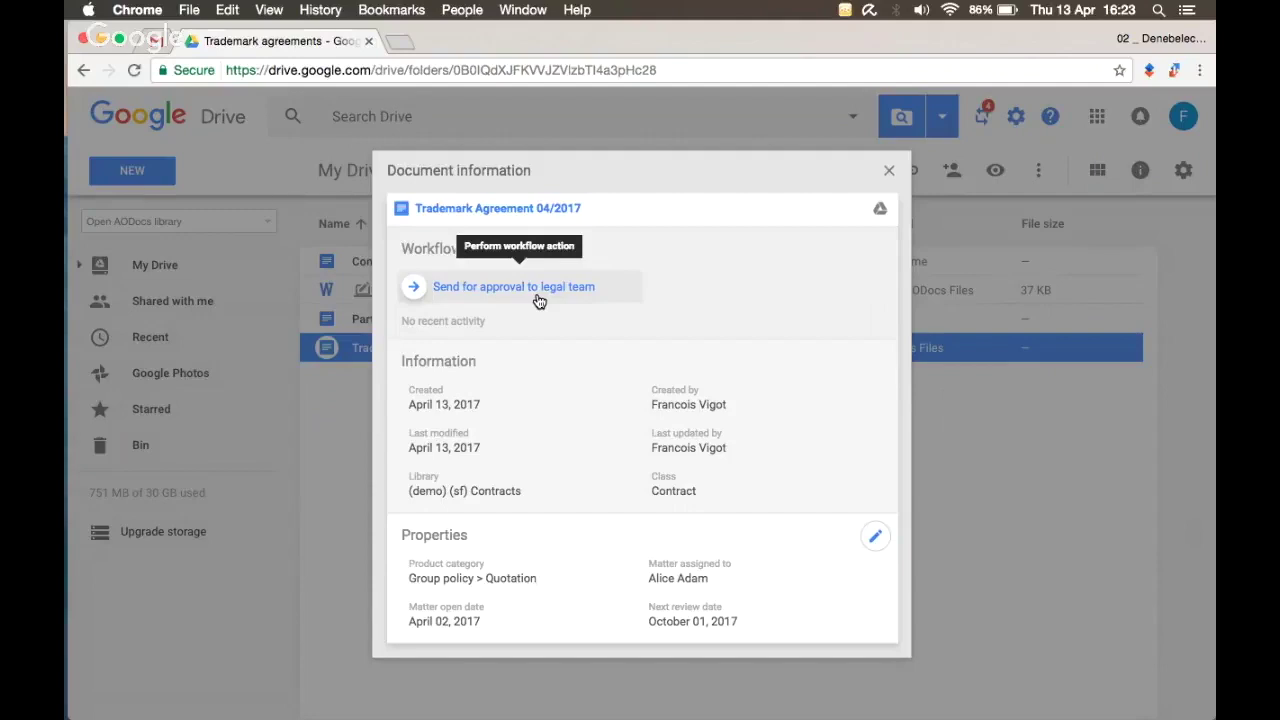
click(539, 288)
Step: Send the agreement for legal approval with the message 'Hello please review and approve'
click(490, 393)
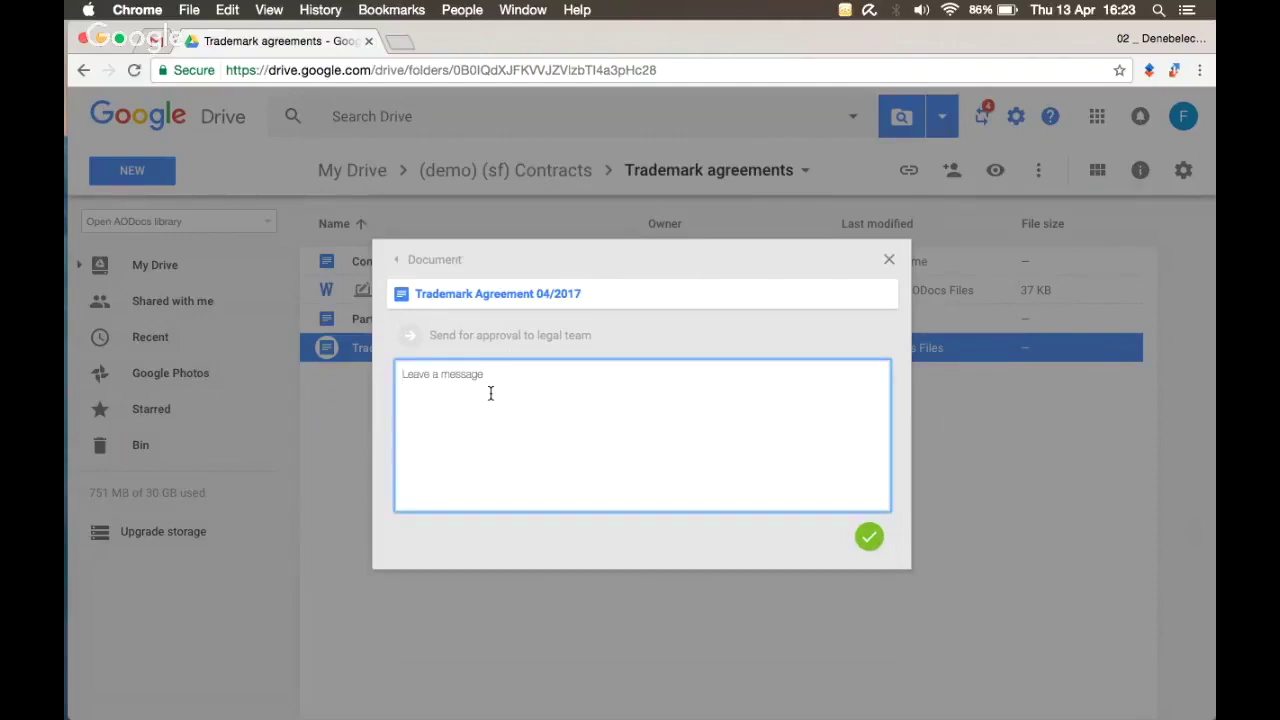
text(Hello please review and approve)
click(872, 548)
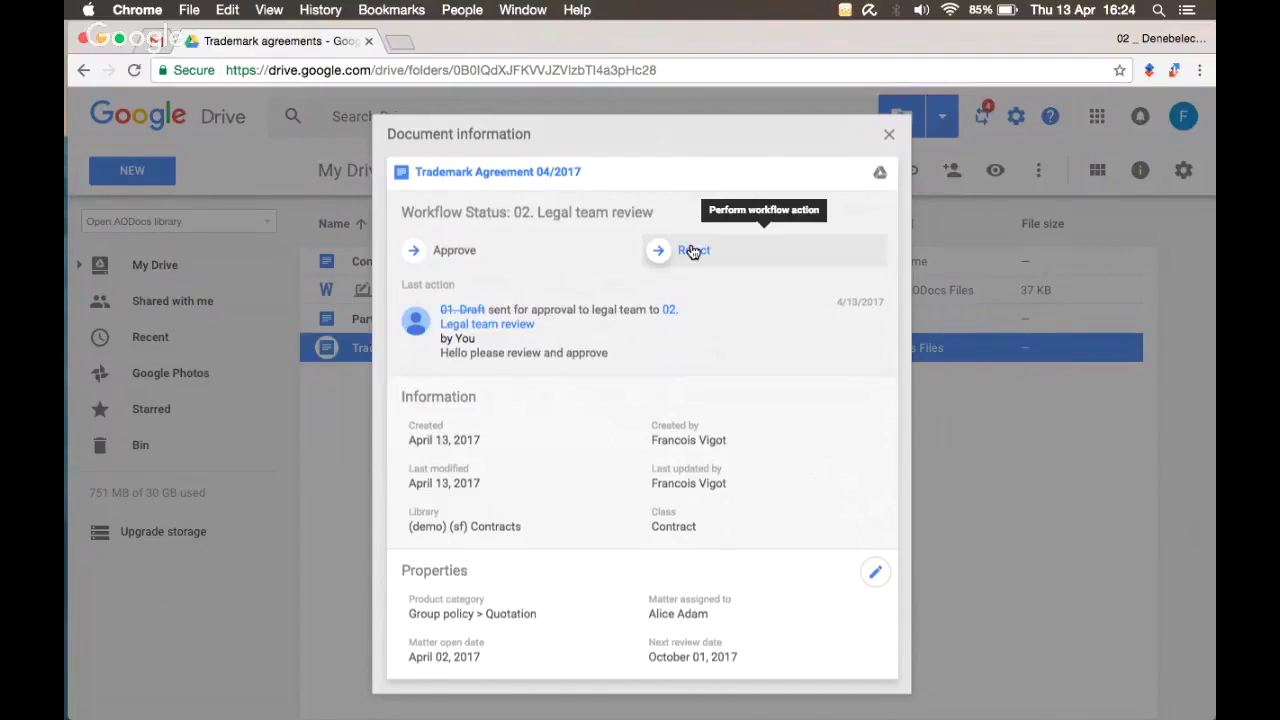
key(ctrl+Right)
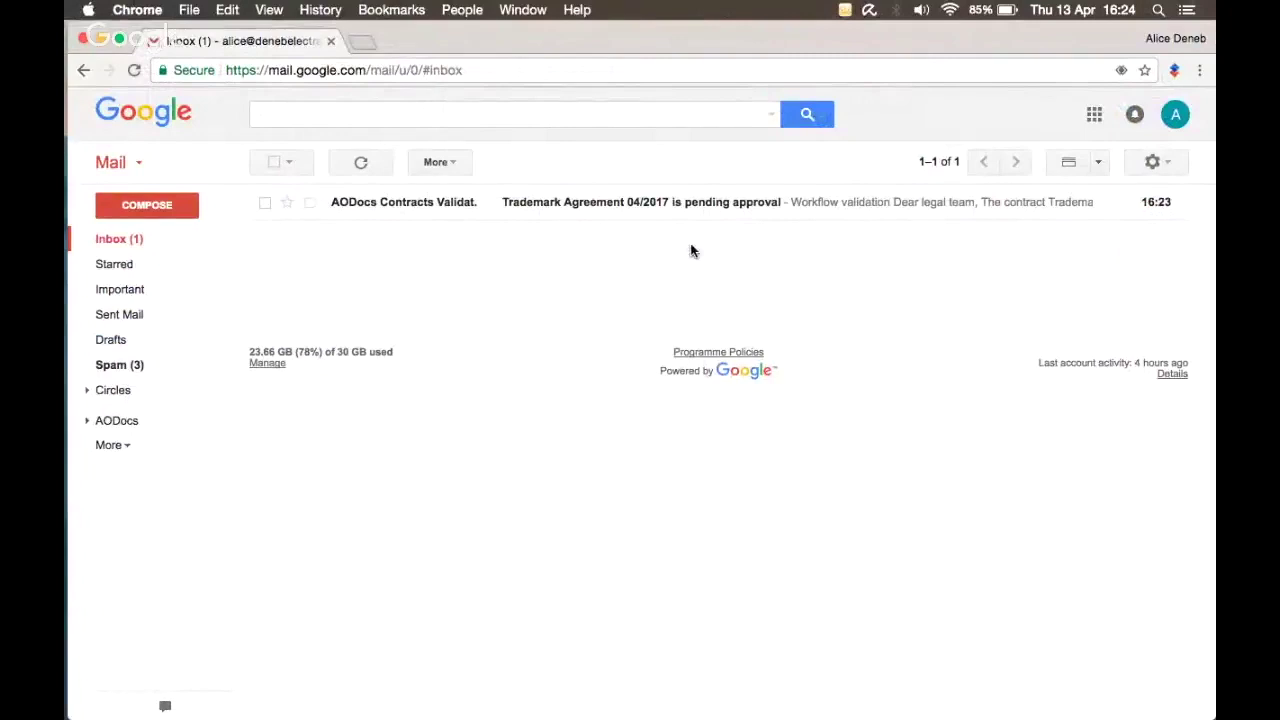
Step: Open the AODocs Contracts Validation email and inspect the sender's details
click(642, 204)
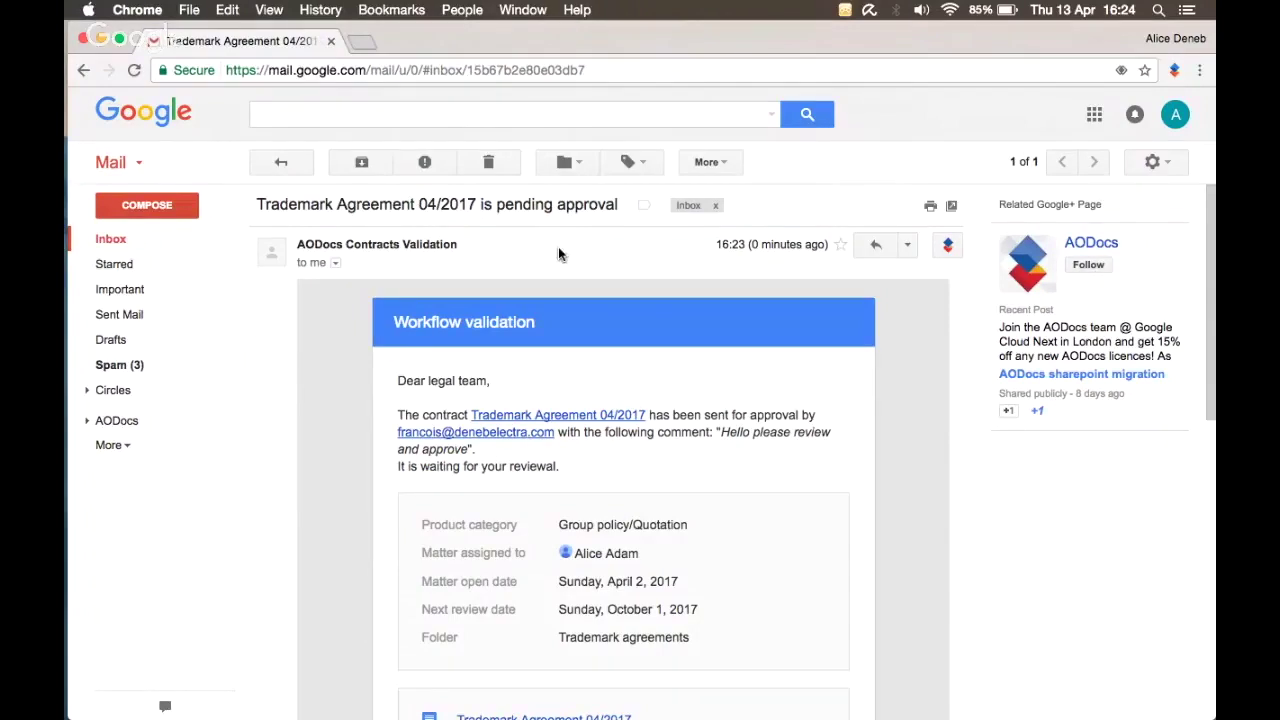
drag(258, 204, 476, 203)
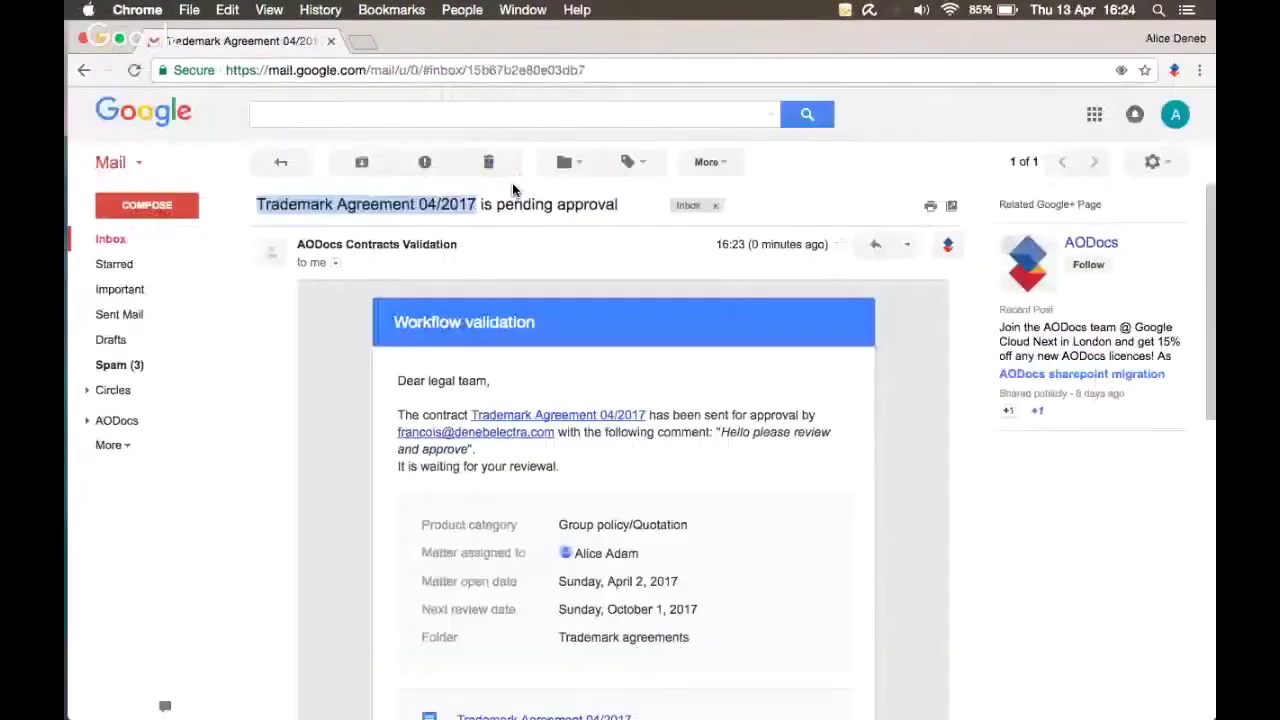
click(335, 266)
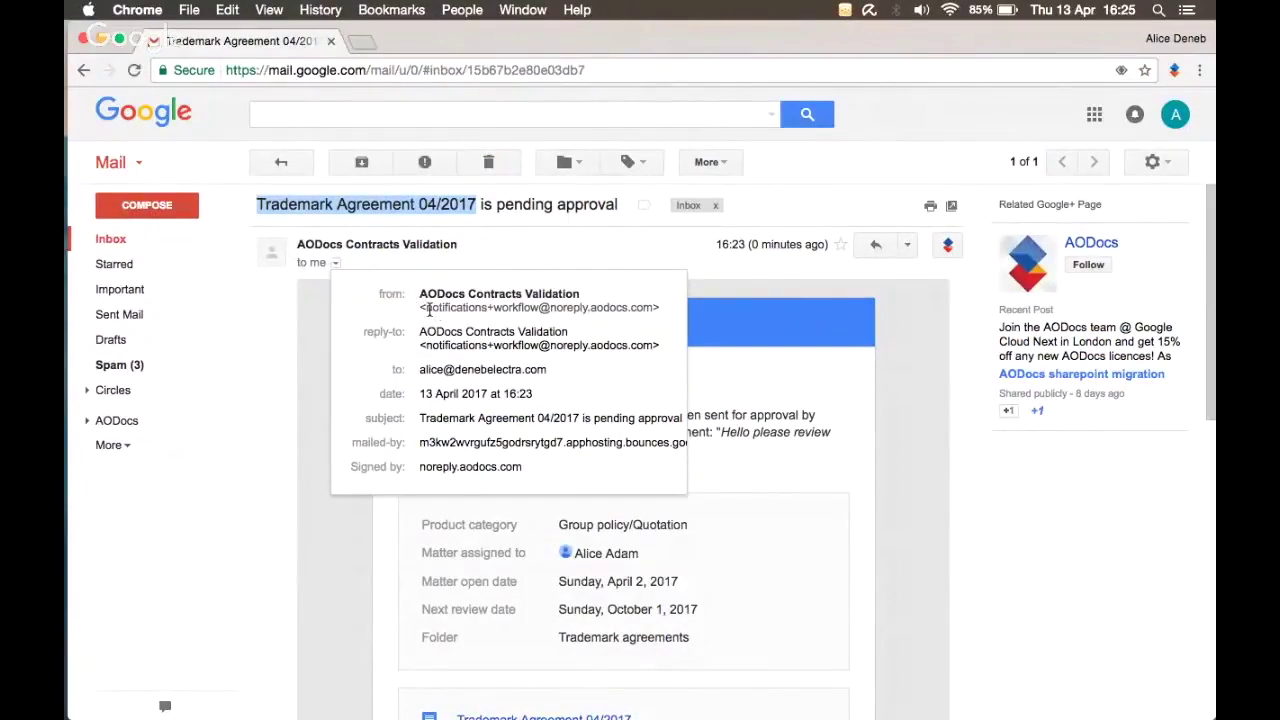
mouse_move(425, 310)
mouse_down()
mouse_move(616, 280)
mouse_move(650, 308)
mouse_move(420, 292)
mouse_up()
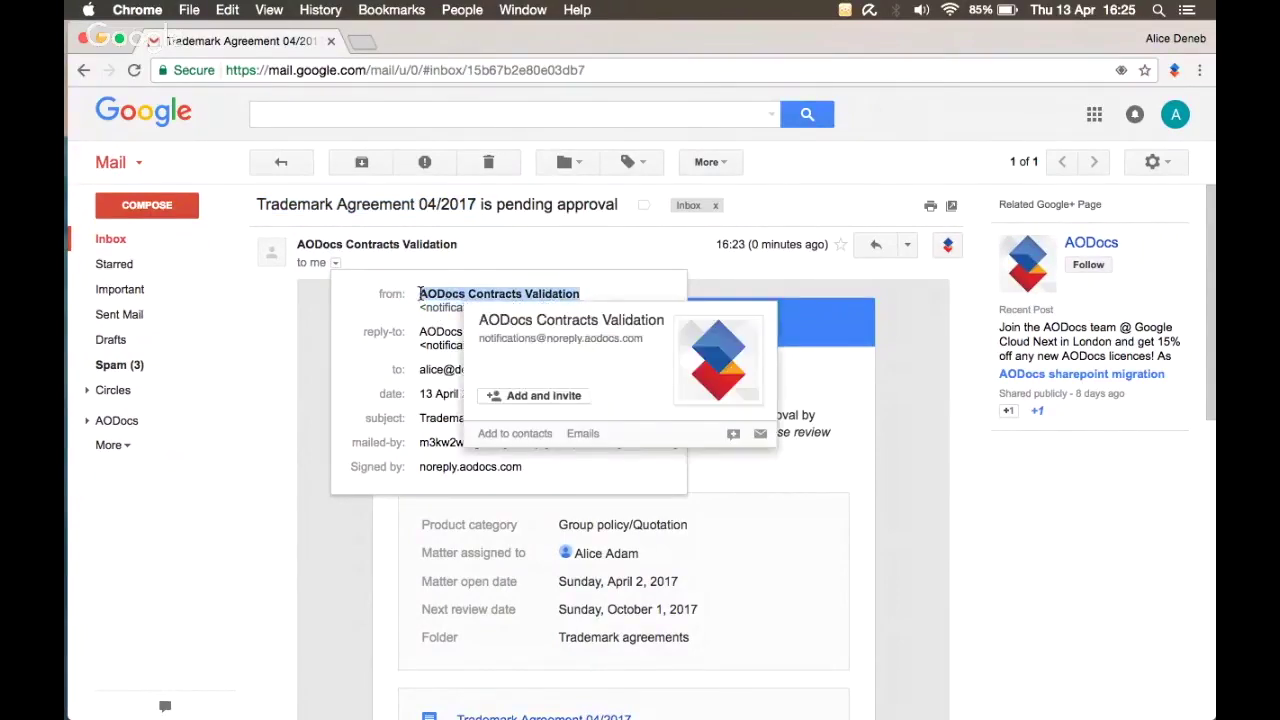
click(506, 242)
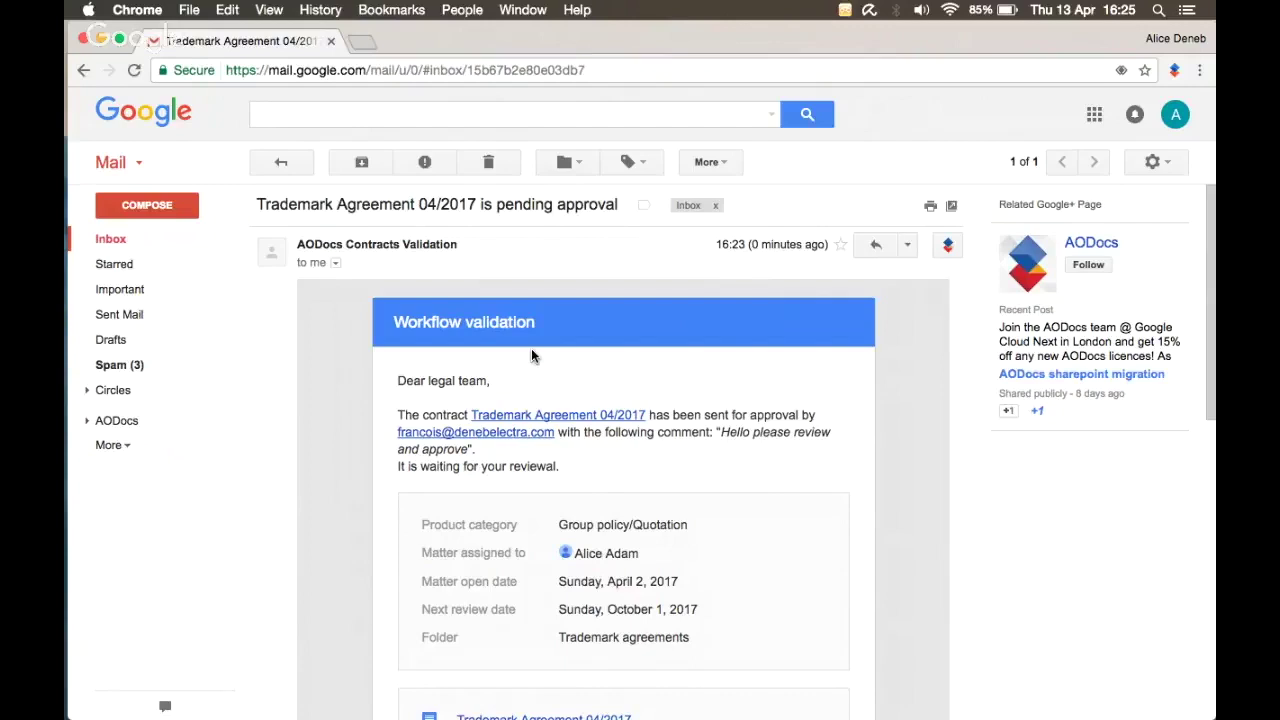
scroll(531, 348, down, 2)
scroll(534, 357, down, 1)
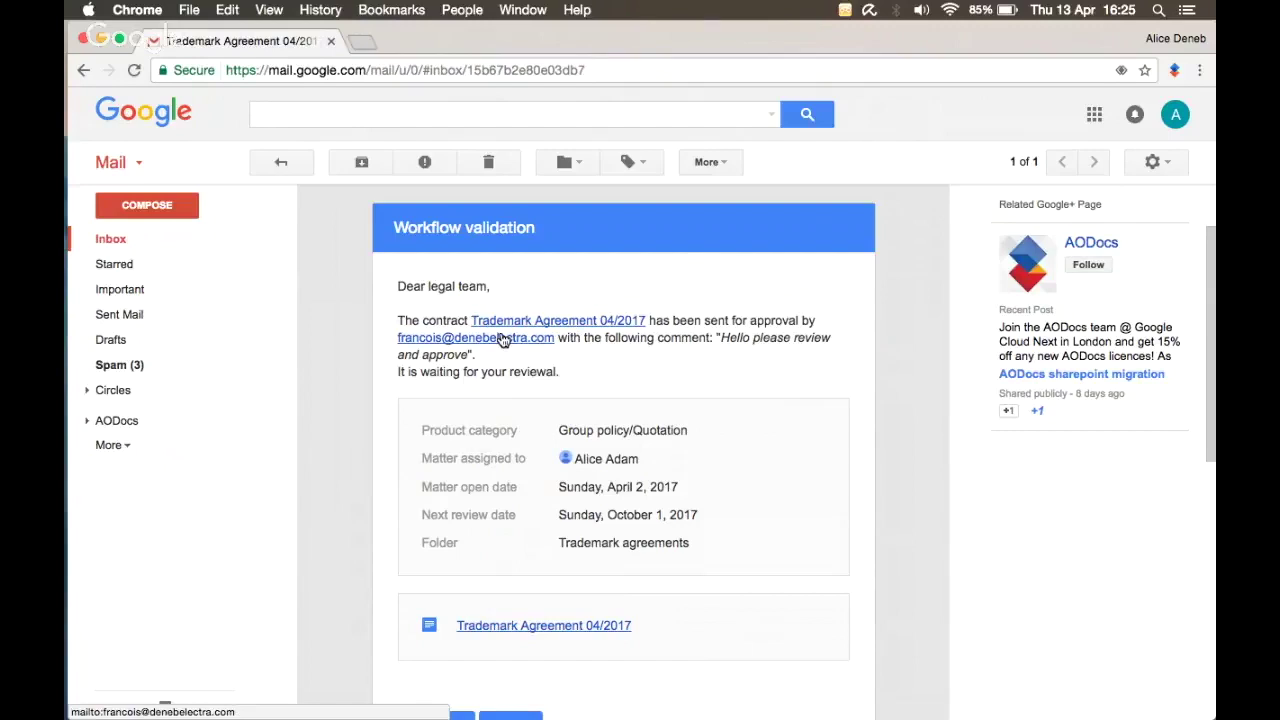
drag(722, 337, 473, 350)
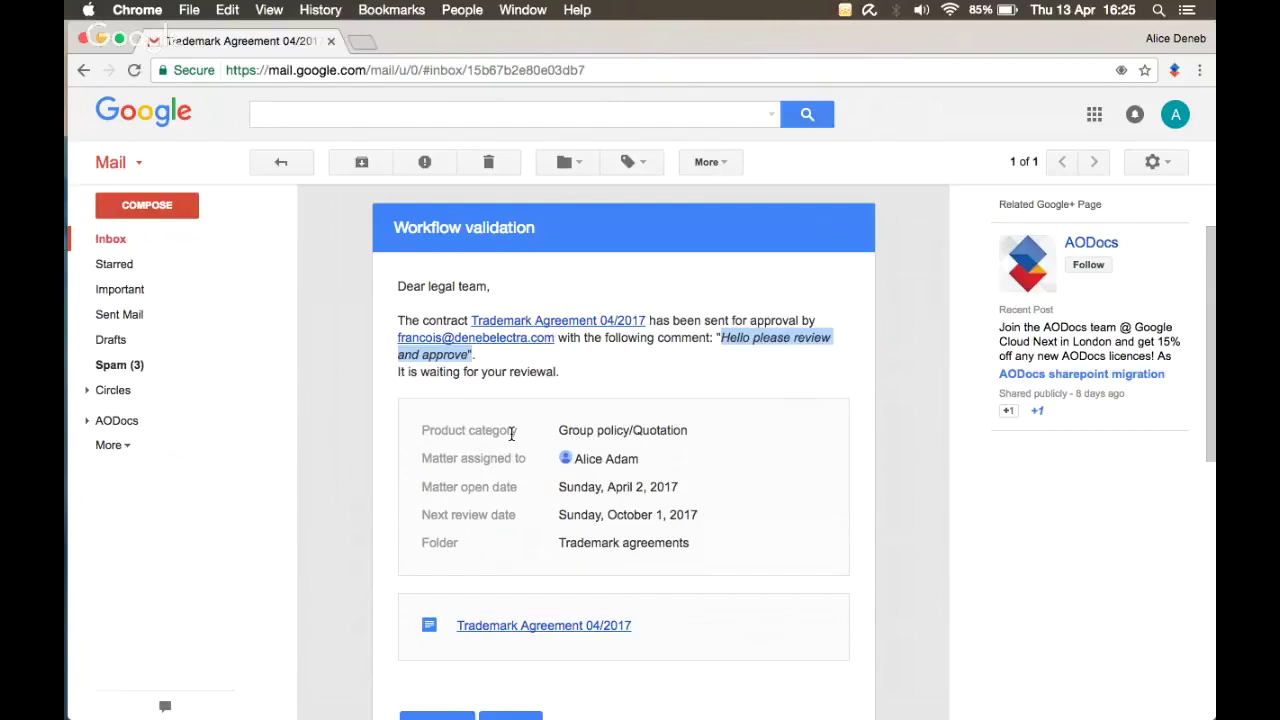
scroll(511, 433, down, 3)
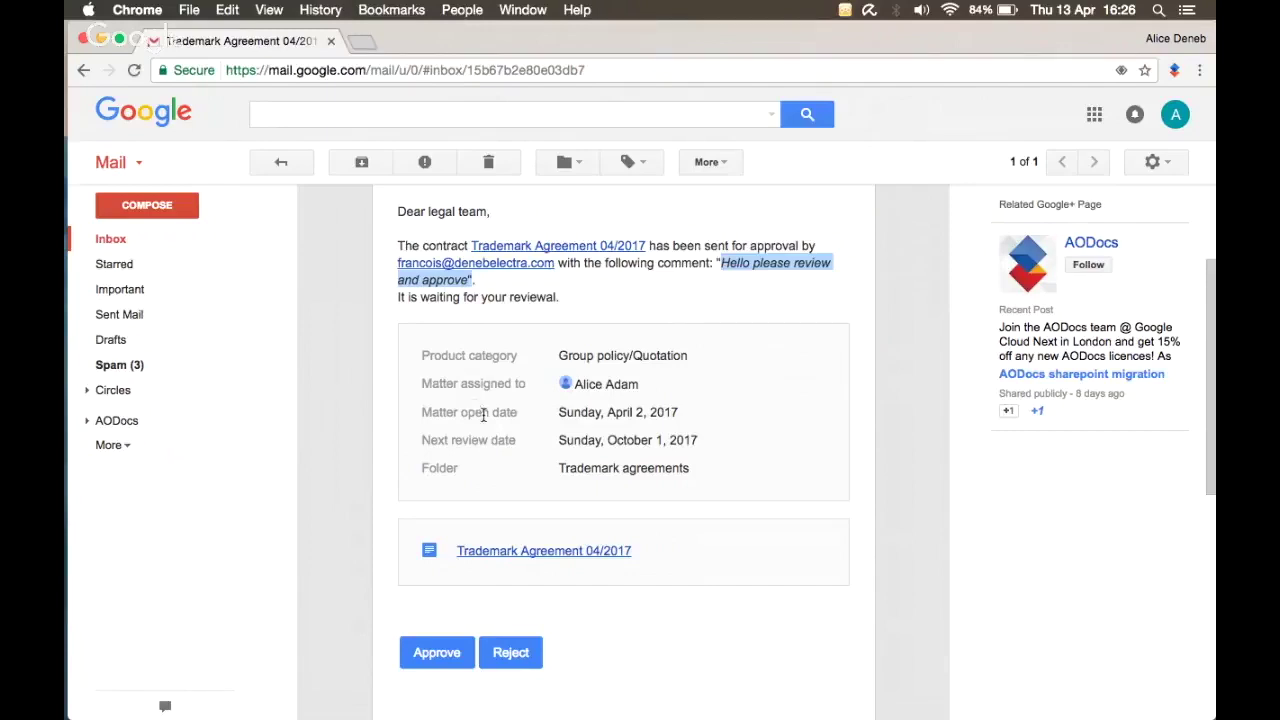
click(512, 557)
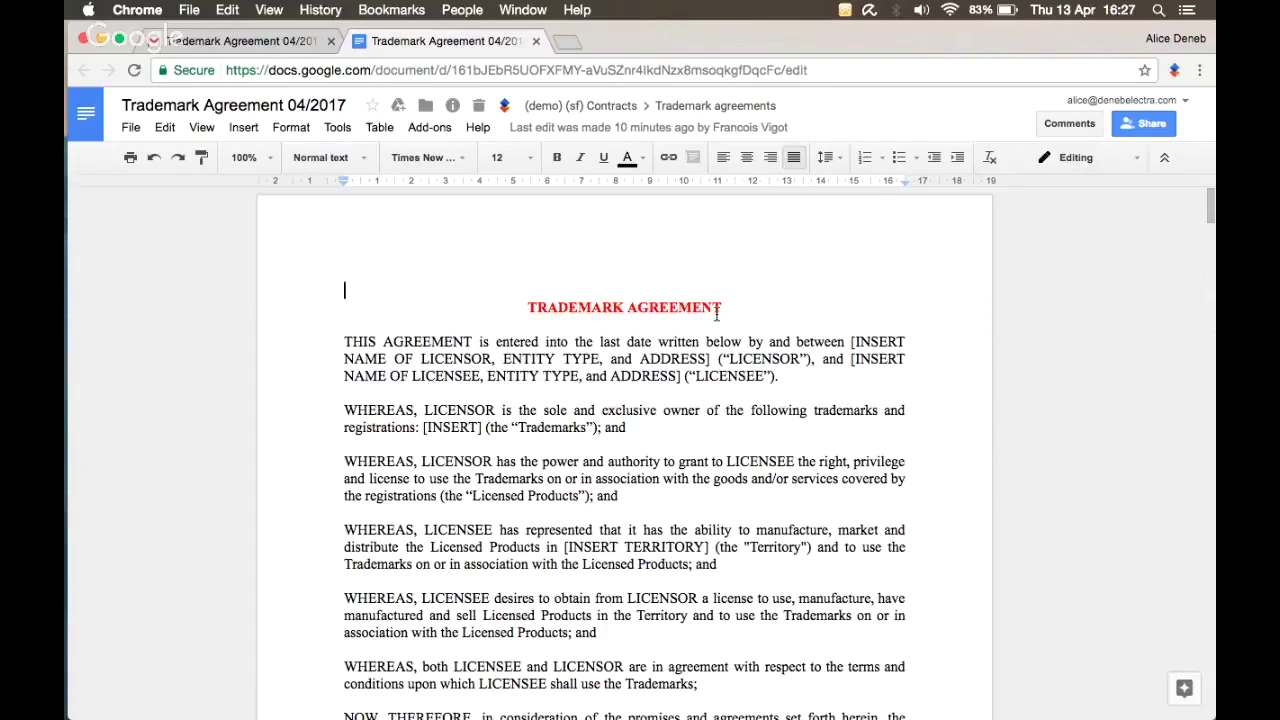
Step: Set the TRADEMARK AGREEMENT title line to 16 pt font size
triple_click(725, 307)
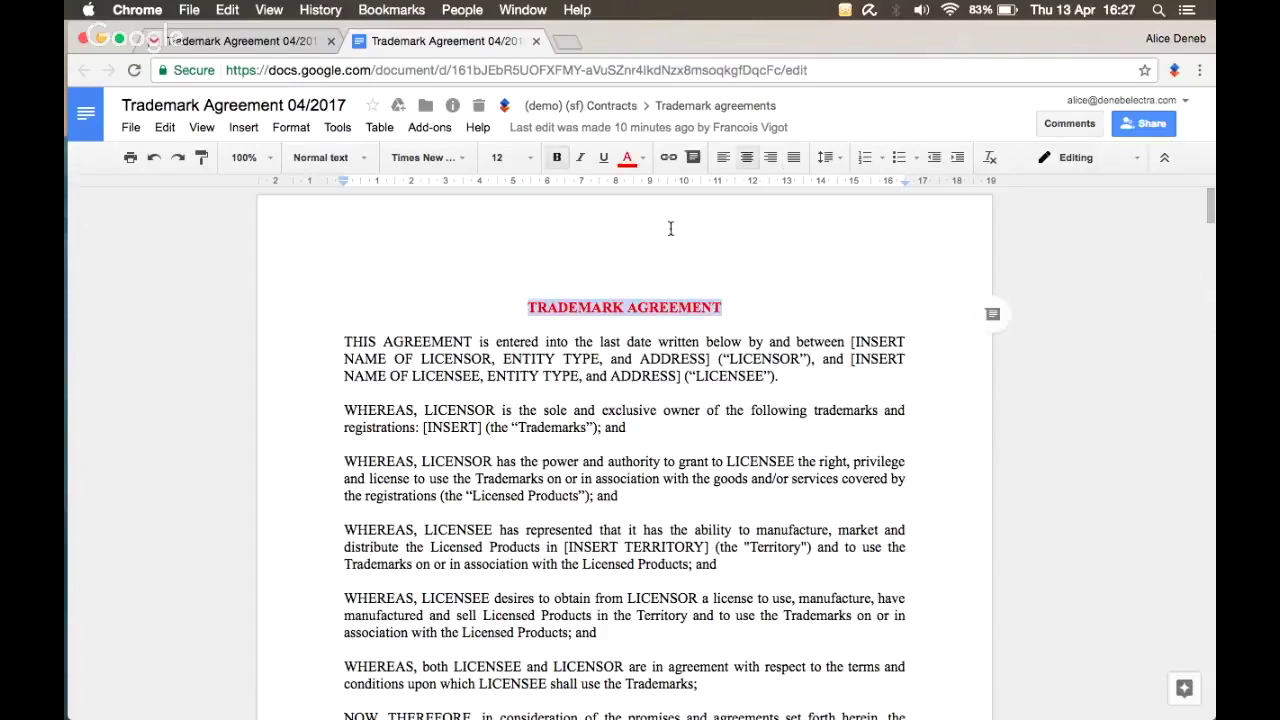
click(508, 158)
text(16)
key(Return)
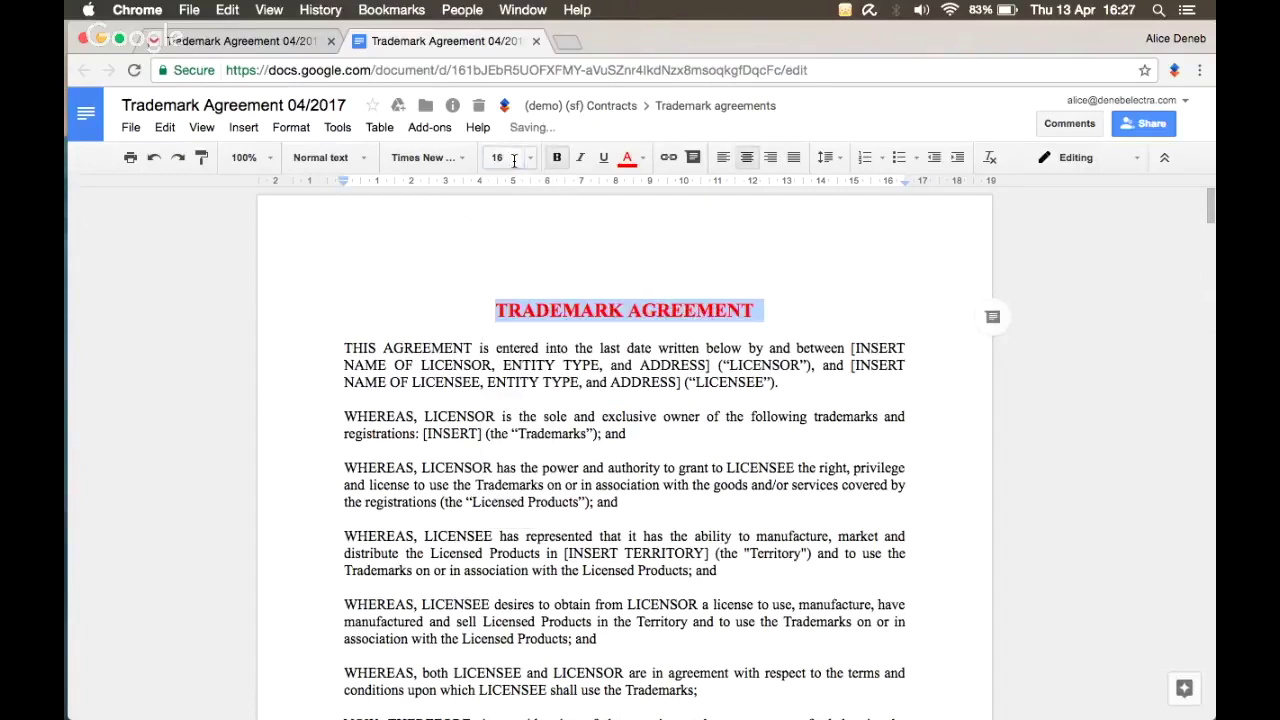
click(520, 314)
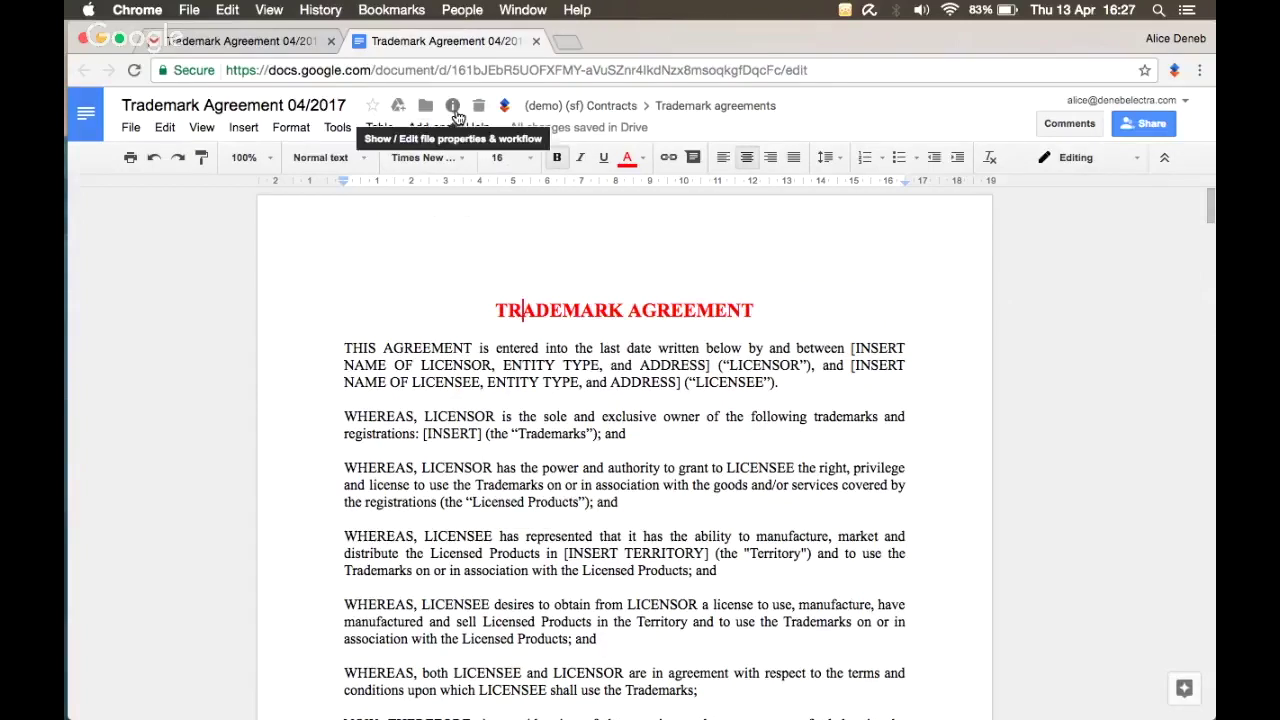
Step: Review the Document information panel showing legal team review, then open a new browser tab
click(453, 108)
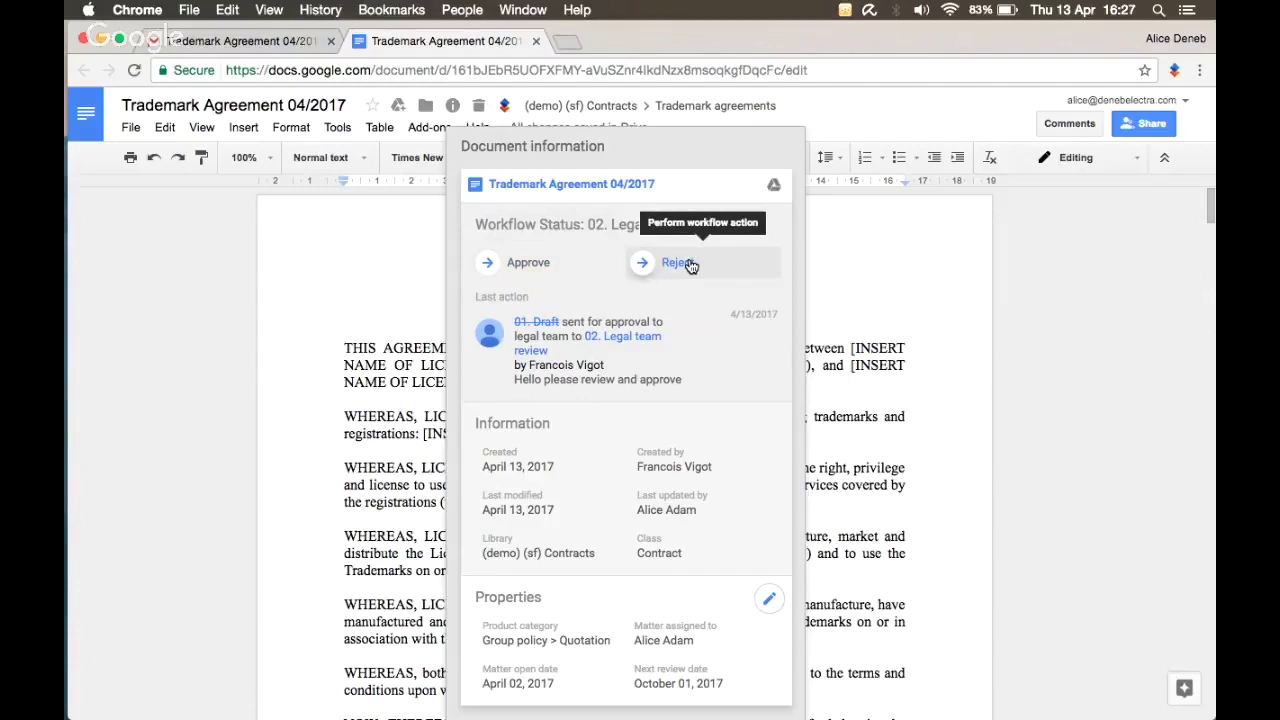
click(338, 283)
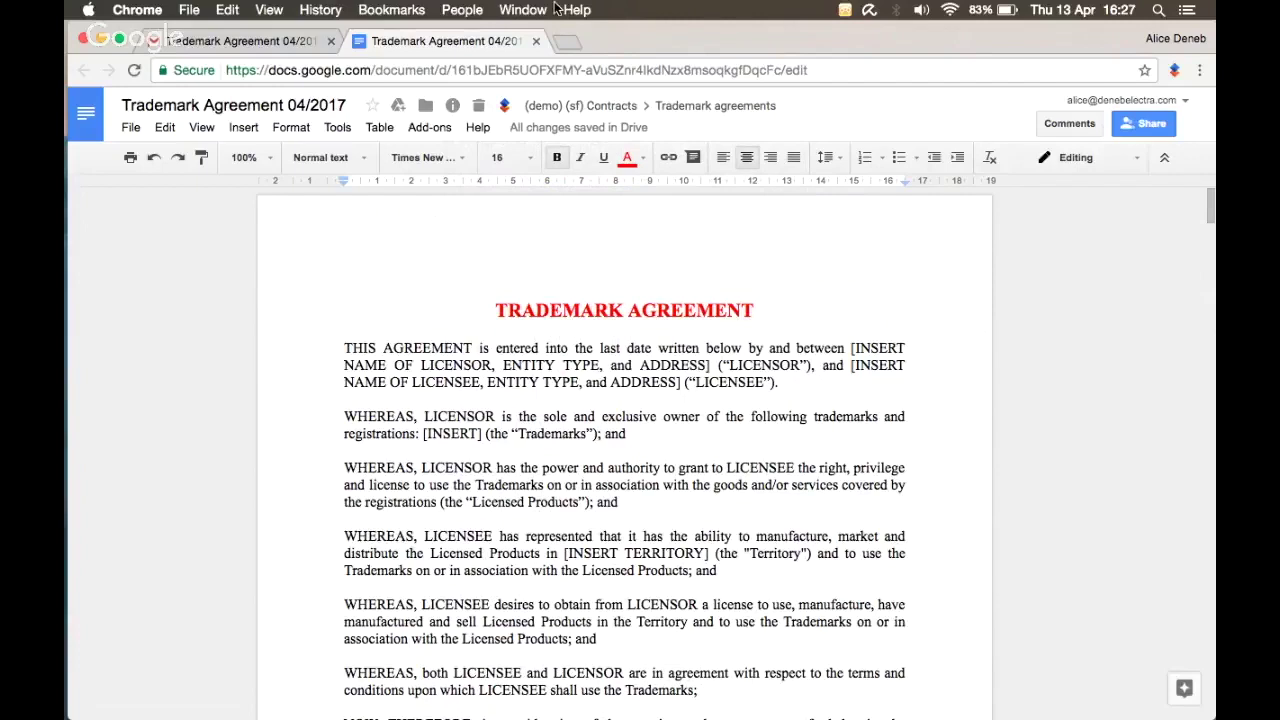
click(570, 41)
Step: Load drive.google.com and open the (demo) (sf) Contracts library by searching 'contract'
text(d)
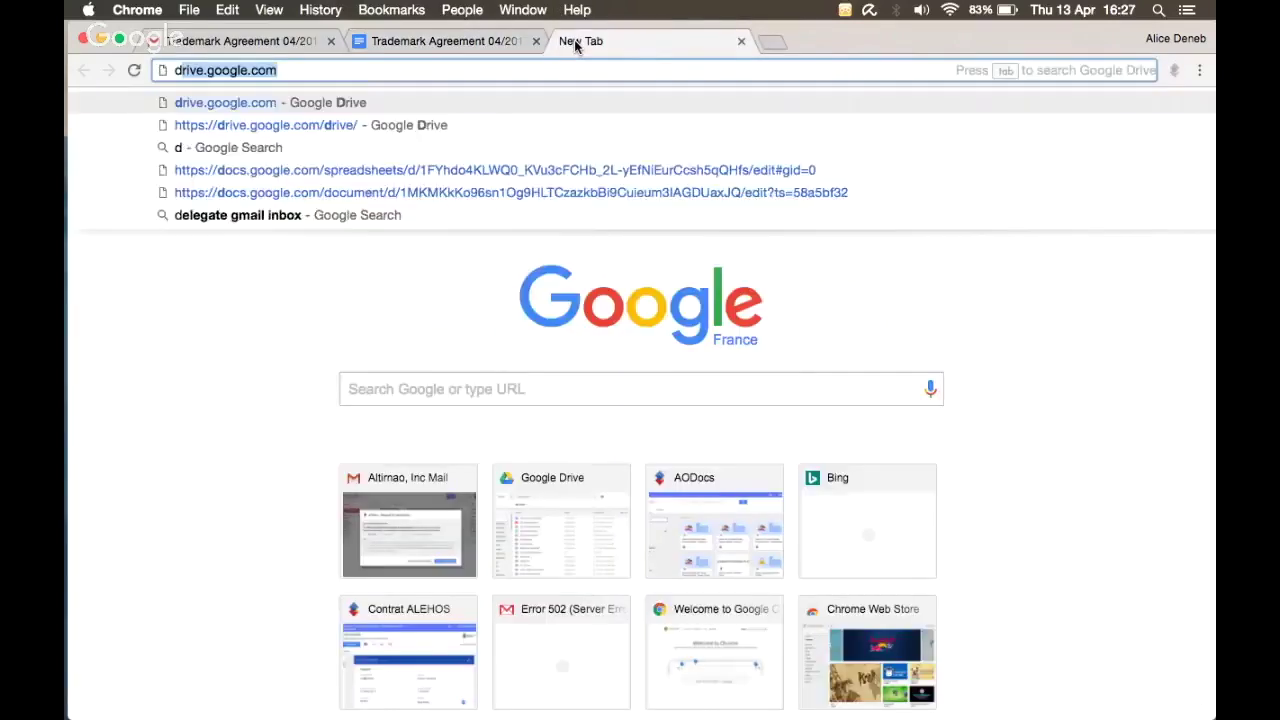
key(Return)
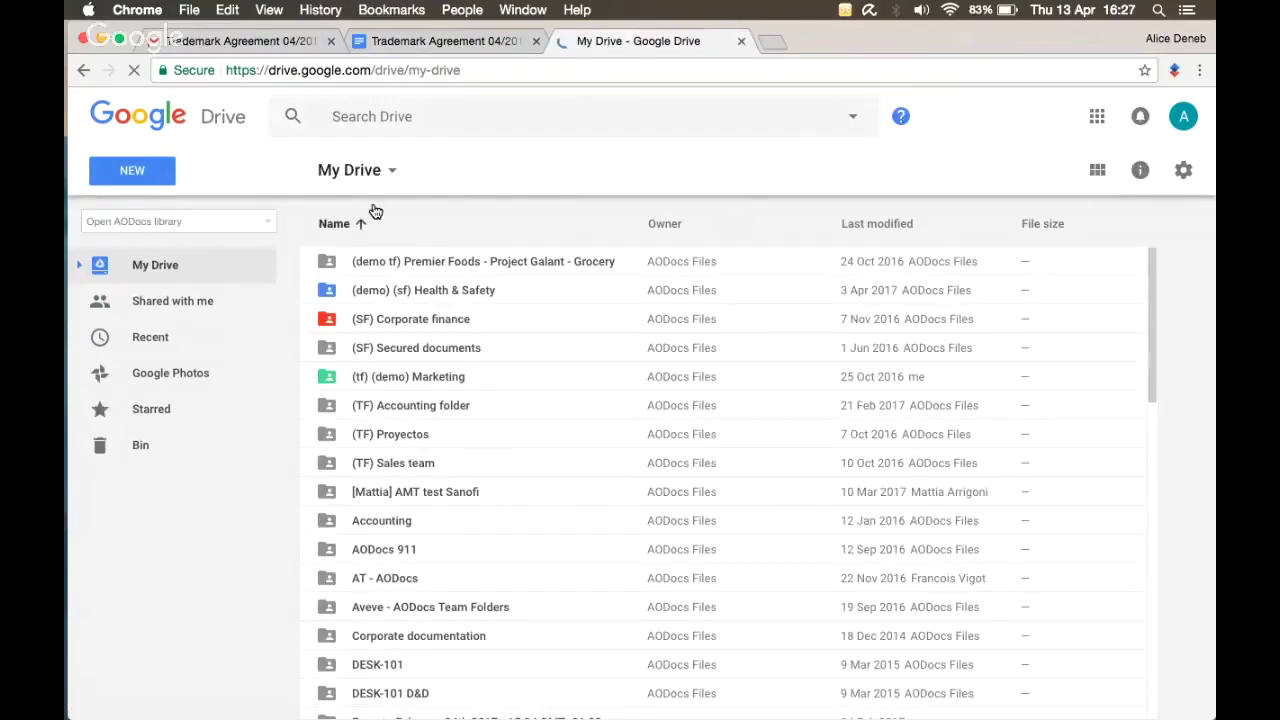
click(268, 226)
click(238, 221)
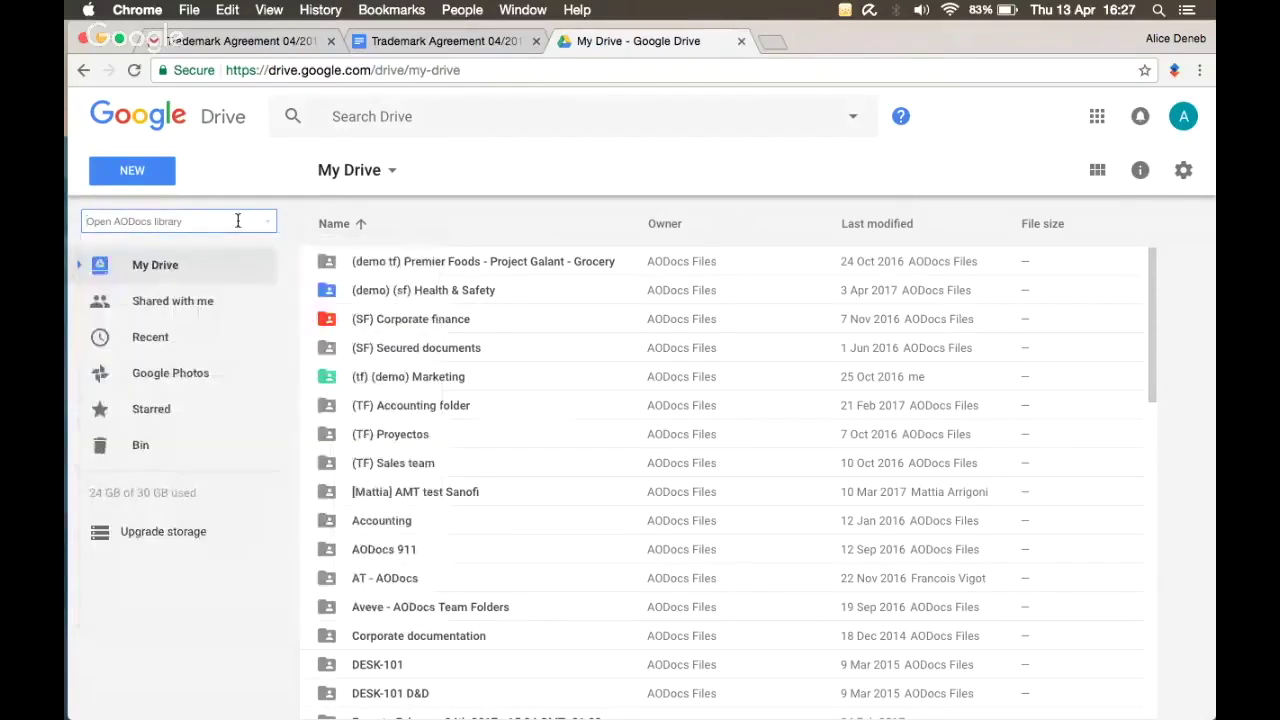
click(238, 221)
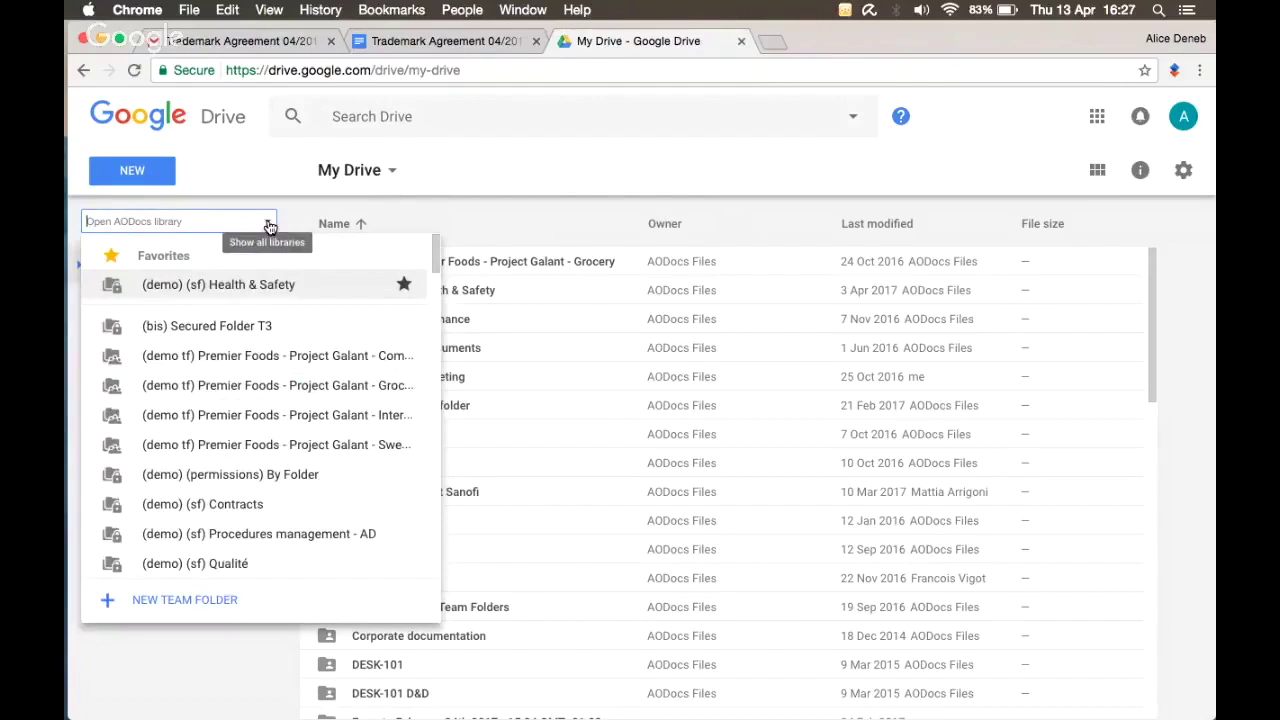
text(contract)
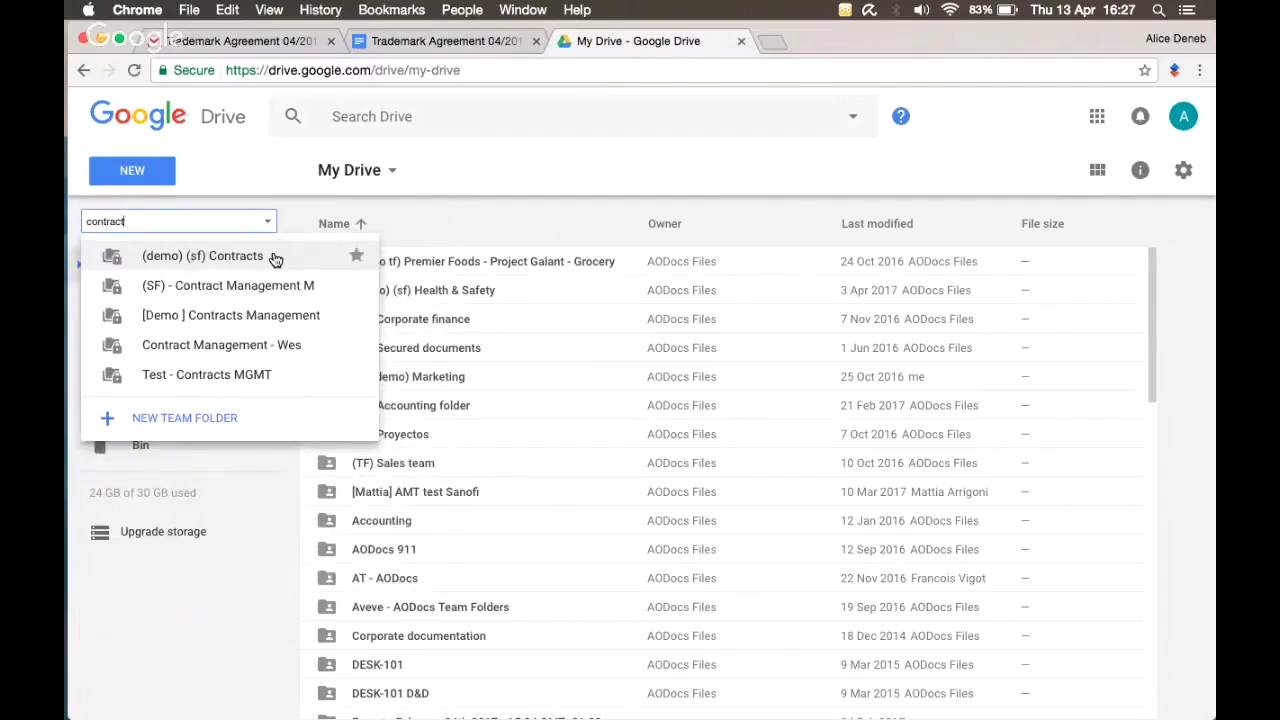
click(275, 259)
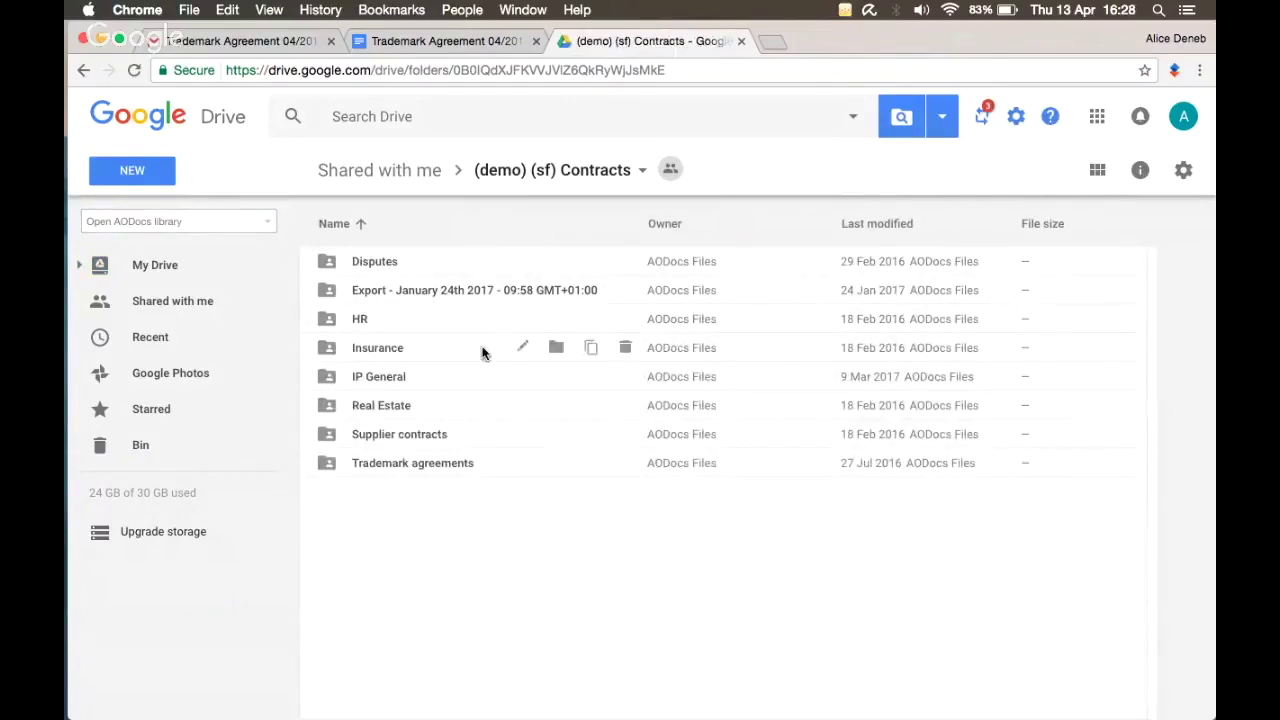
Step: Open the Trademark agreements folder and list its pending AODocs workflow tasks
double_click(457, 465)
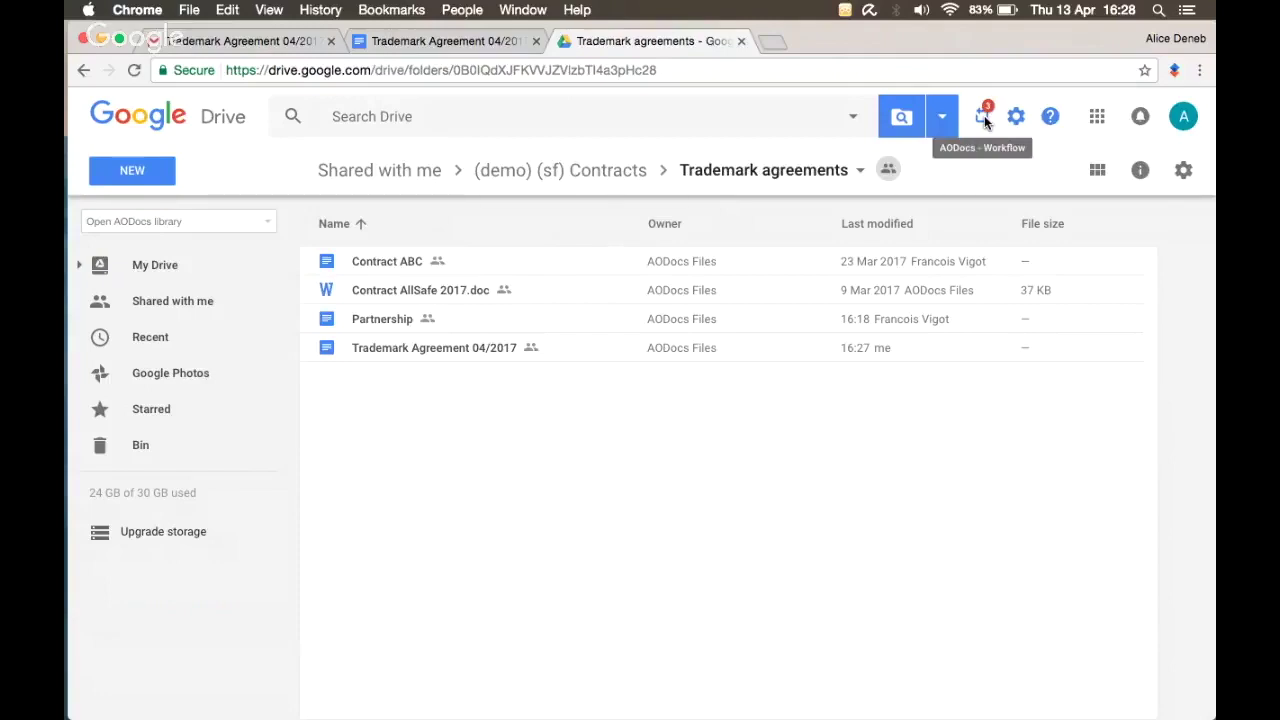
click(984, 115)
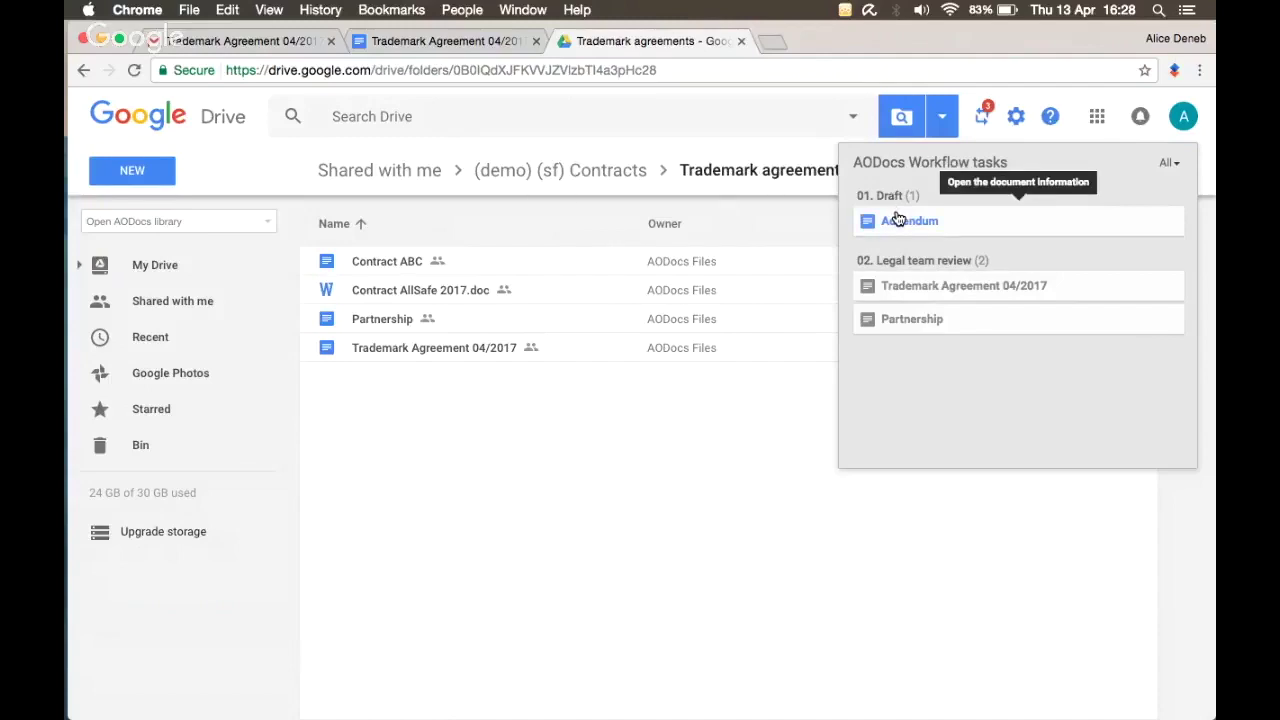
Step: Approve the Trademark Agreement 04/2017 task with the comment 'Good for me'
click(904, 290)
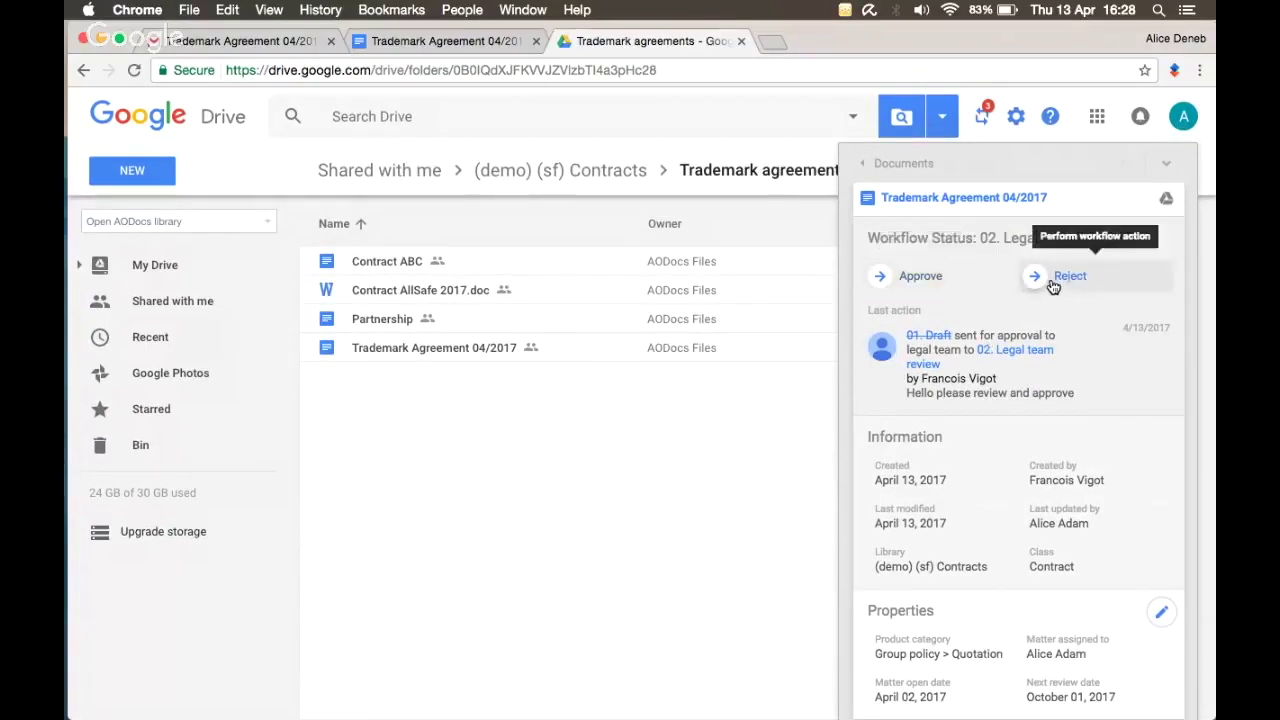
click(935, 282)
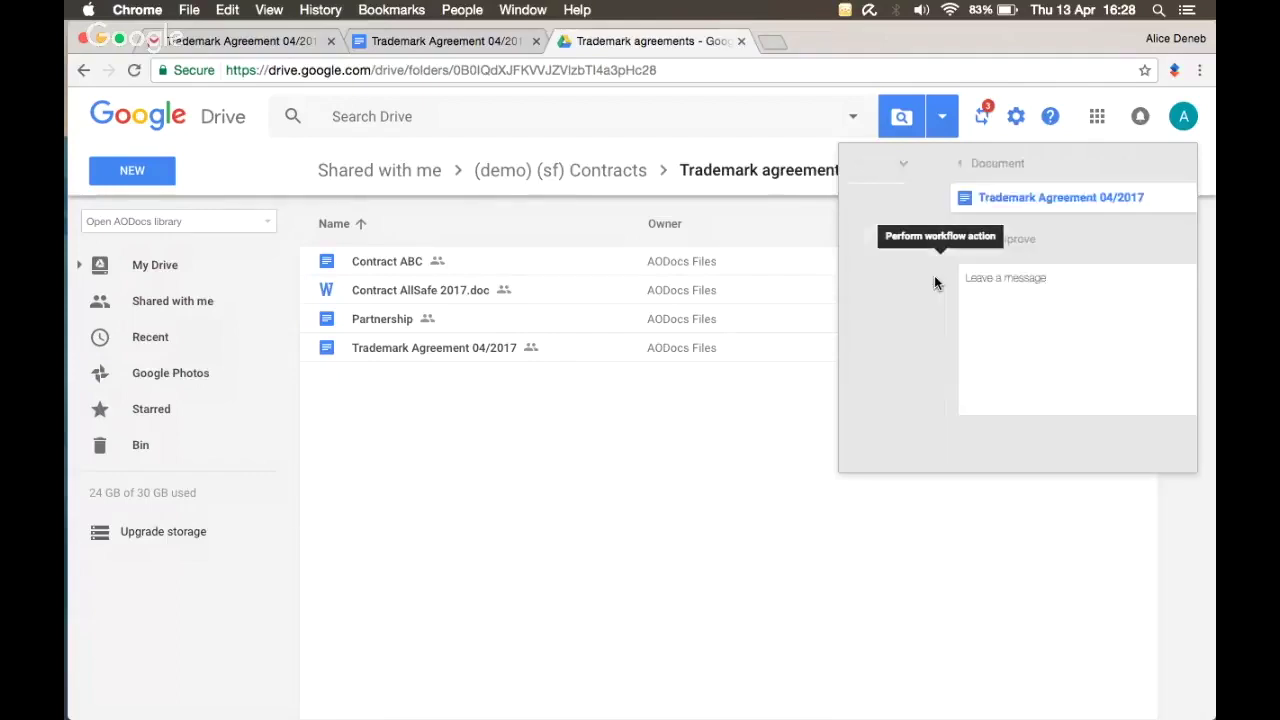
text(Good for me)
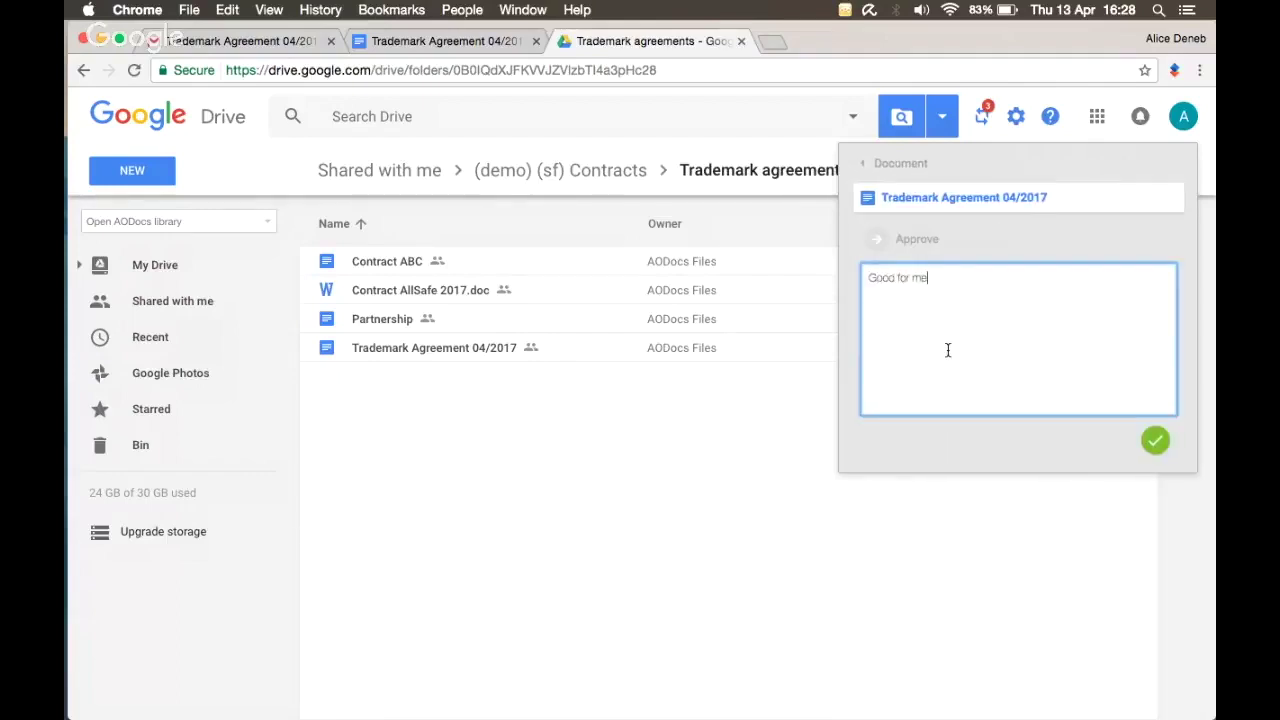
click(1156, 442)
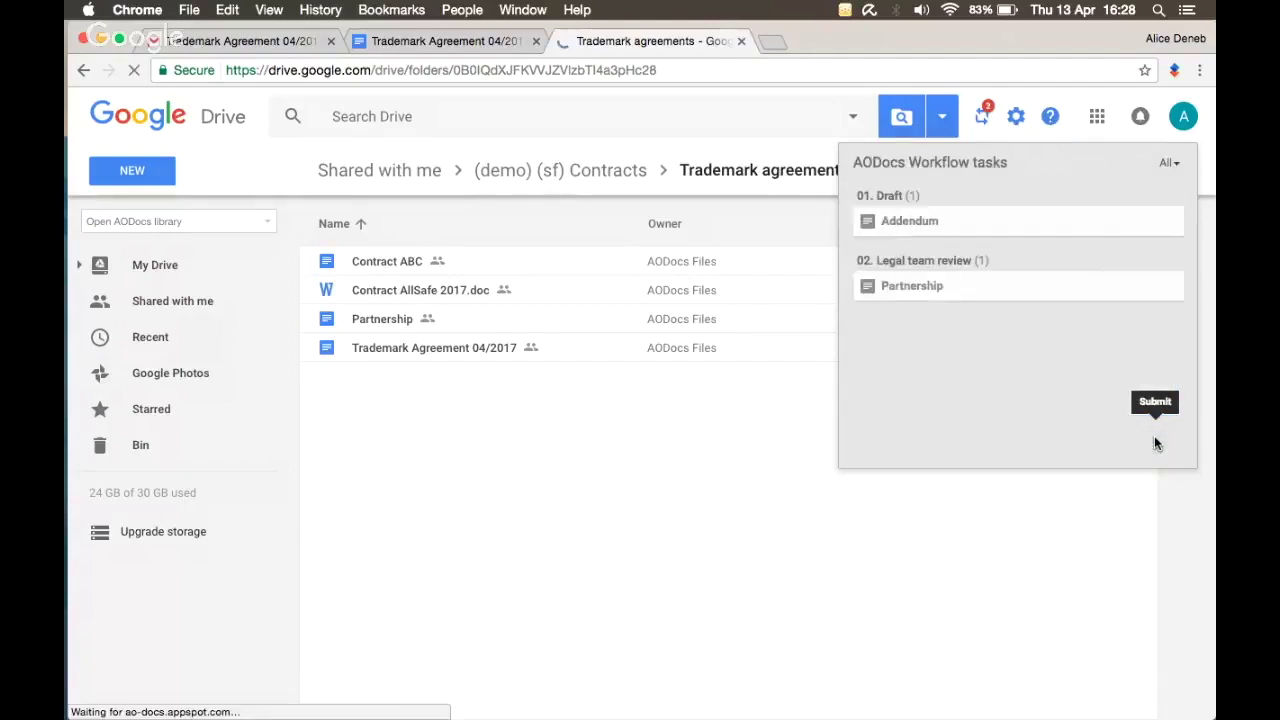
click(613, 455)
Step: On the other desktop, reopen Trademark Agreement 04/2017's information to show status 03. Approved contracts
key(ctrl+Left)
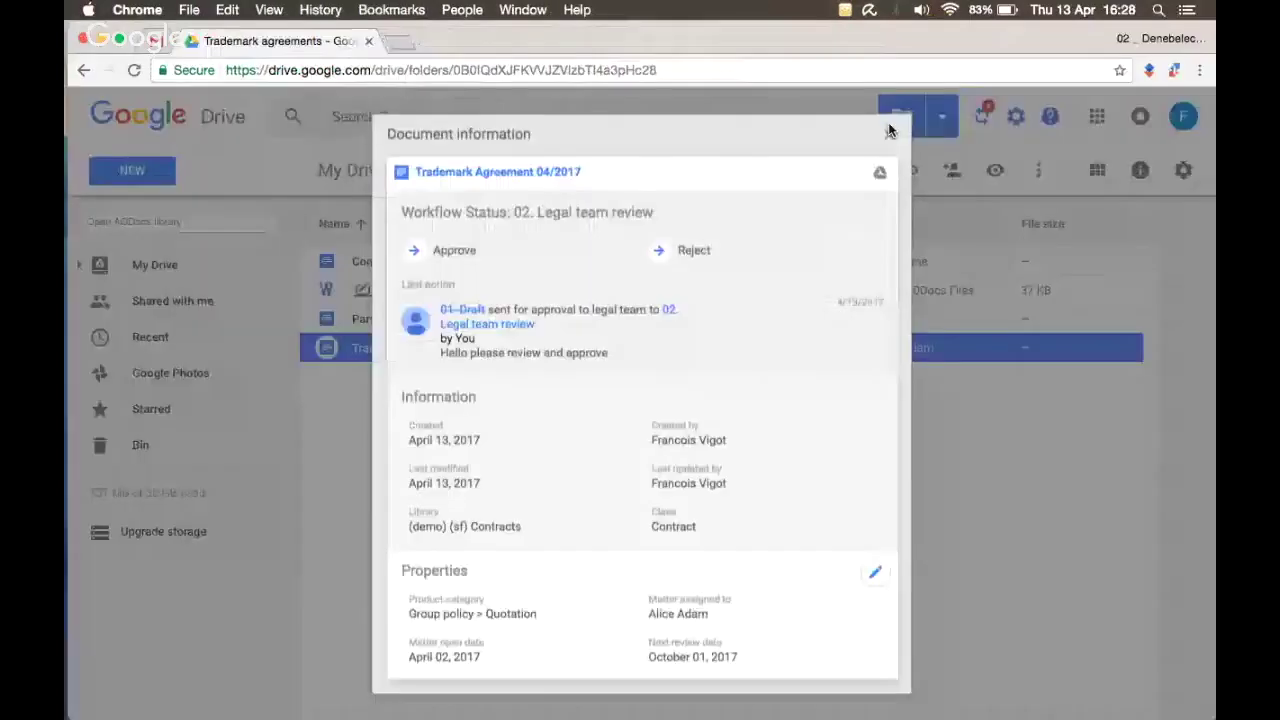
click(889, 131)
click(565, 353)
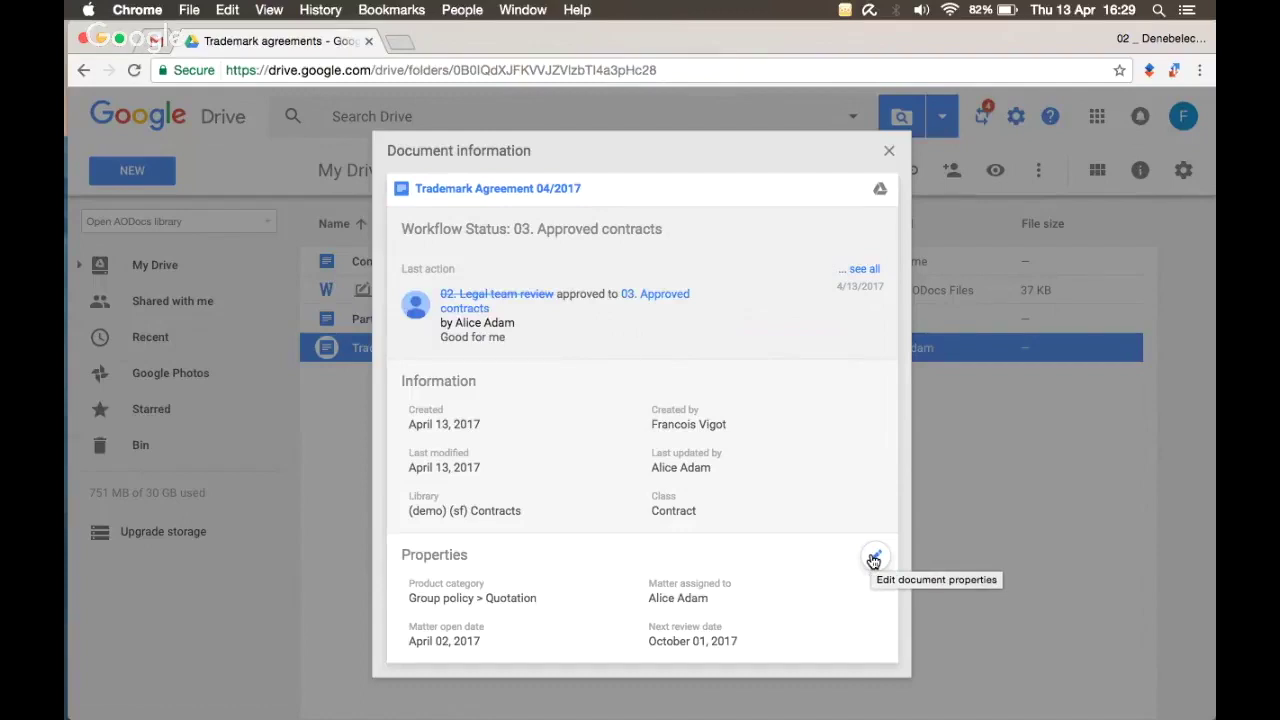
Step: Set the agreement's Next review date to April 13, 2017 and save its properties
click(873, 558)
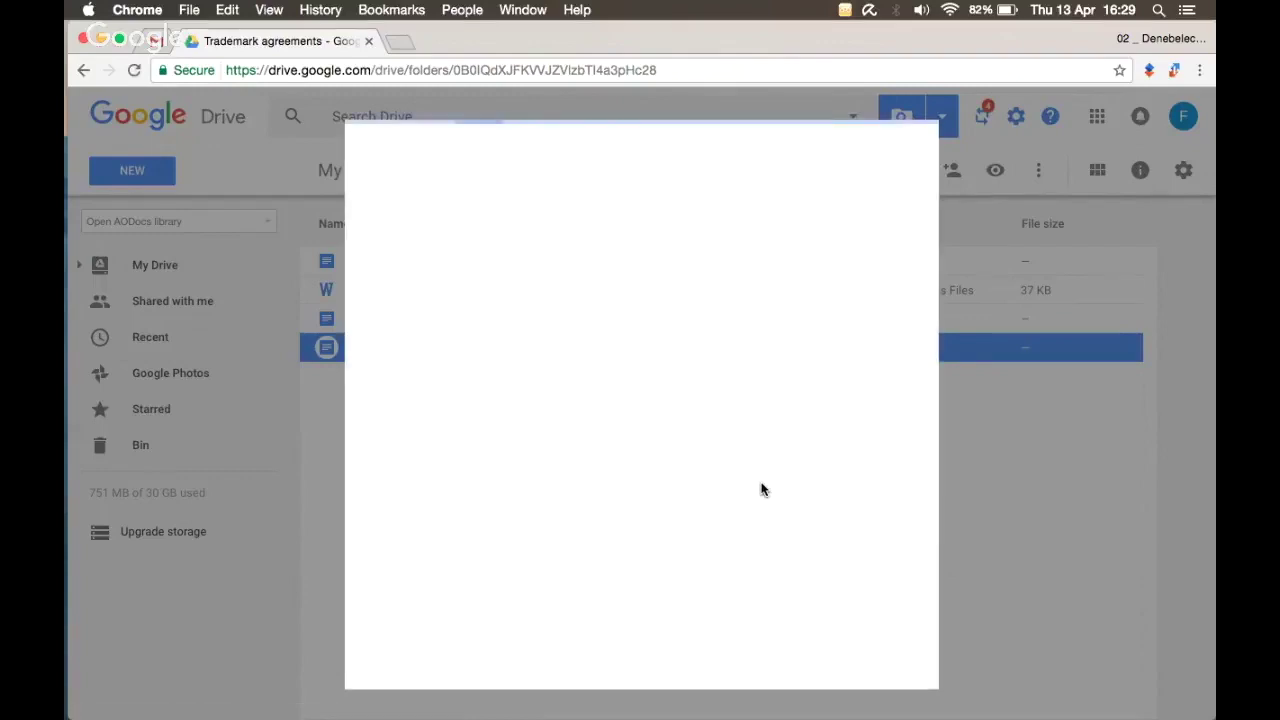
scroll(760, 486, down, 5)
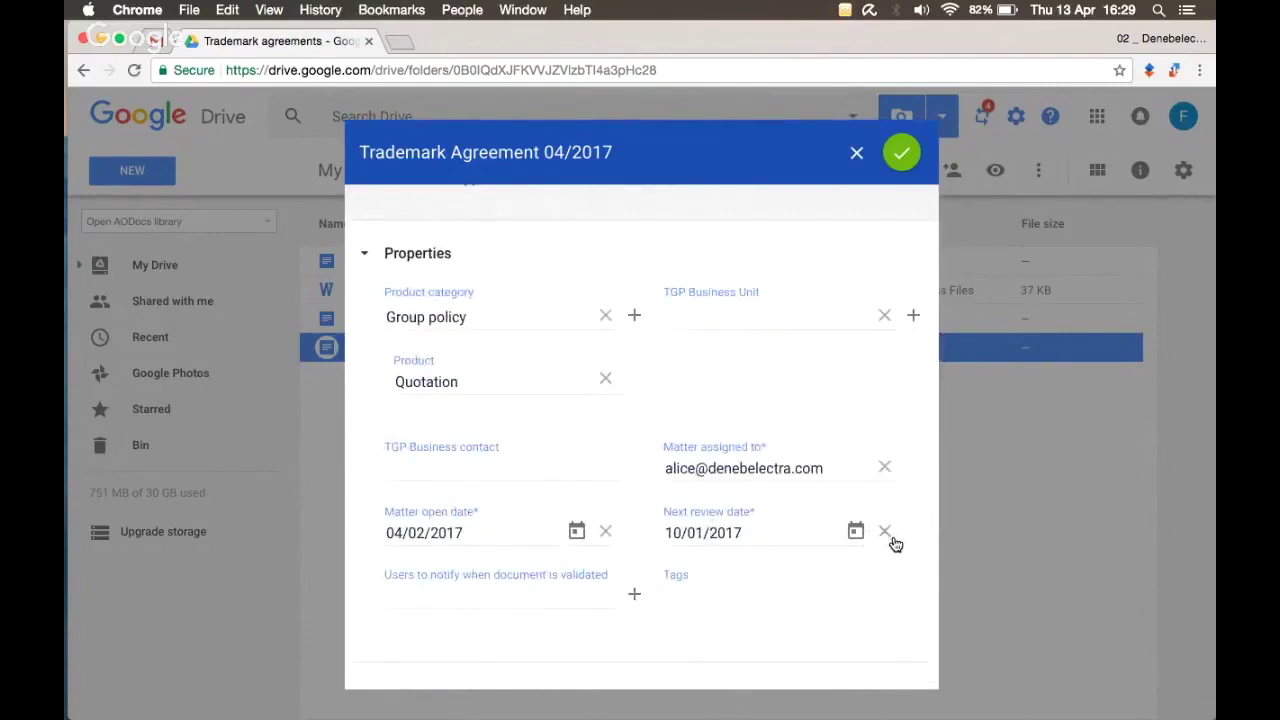
click(886, 533)
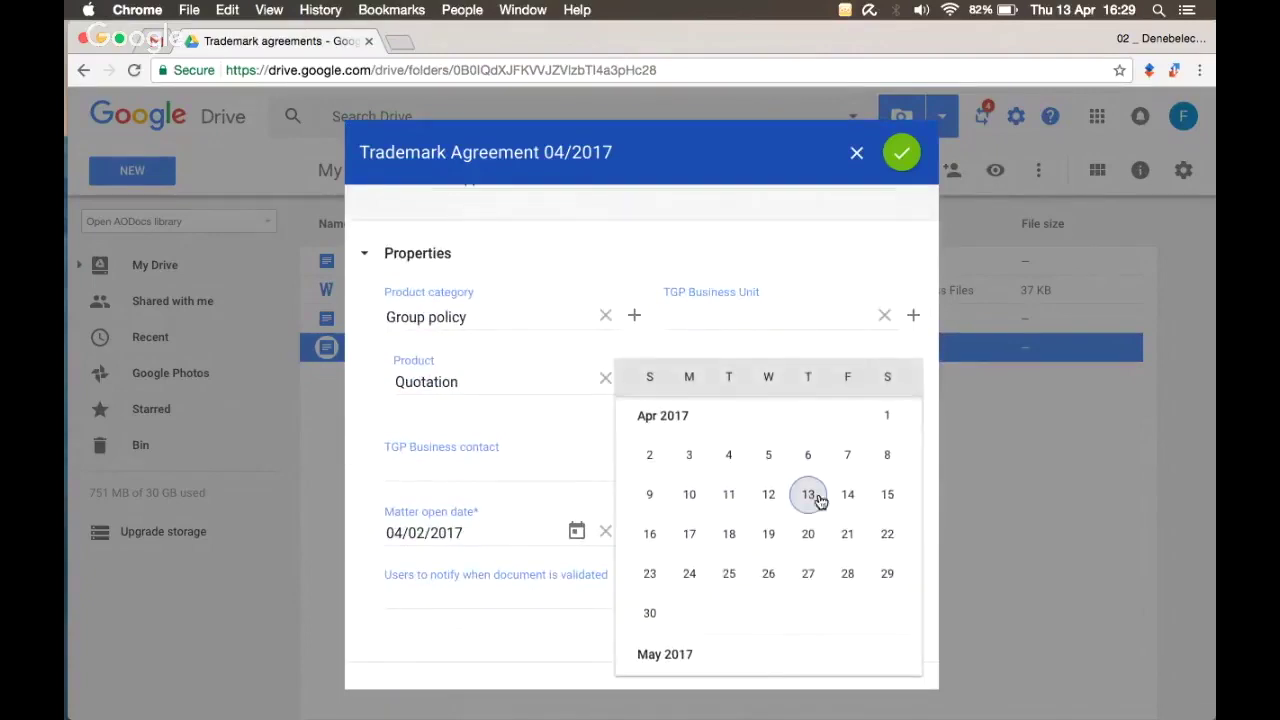
click(809, 495)
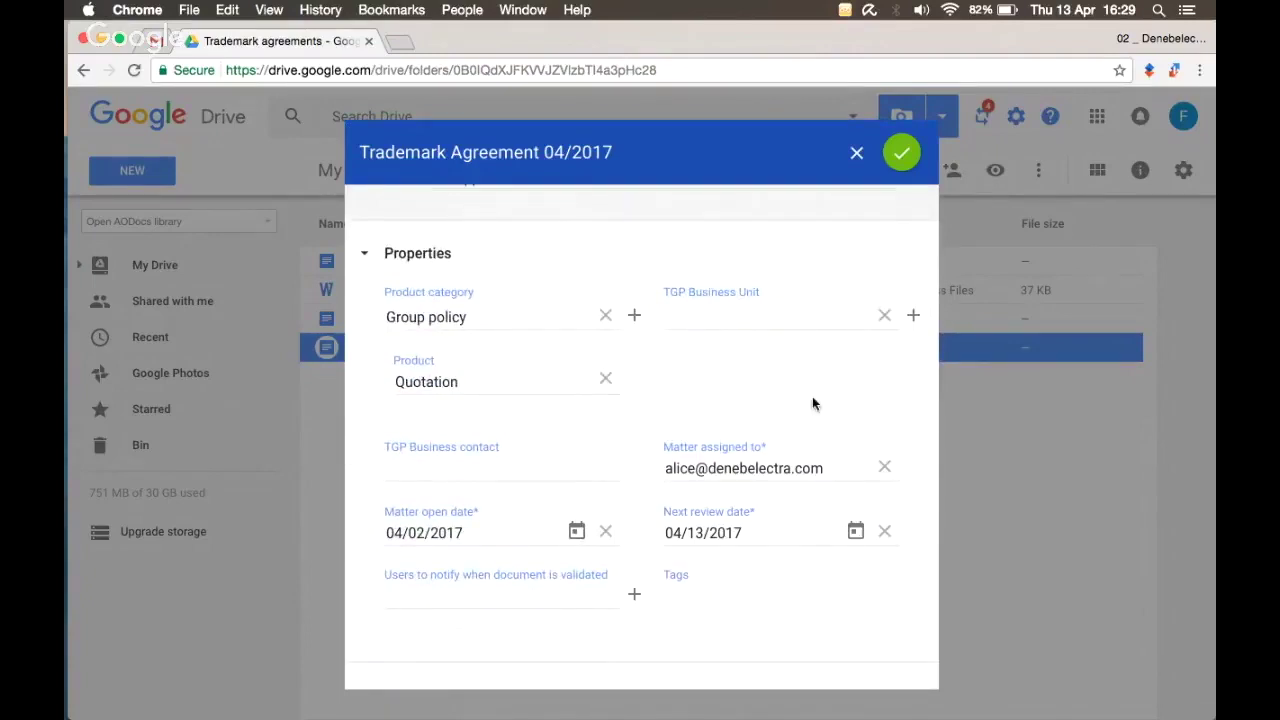
click(902, 152)
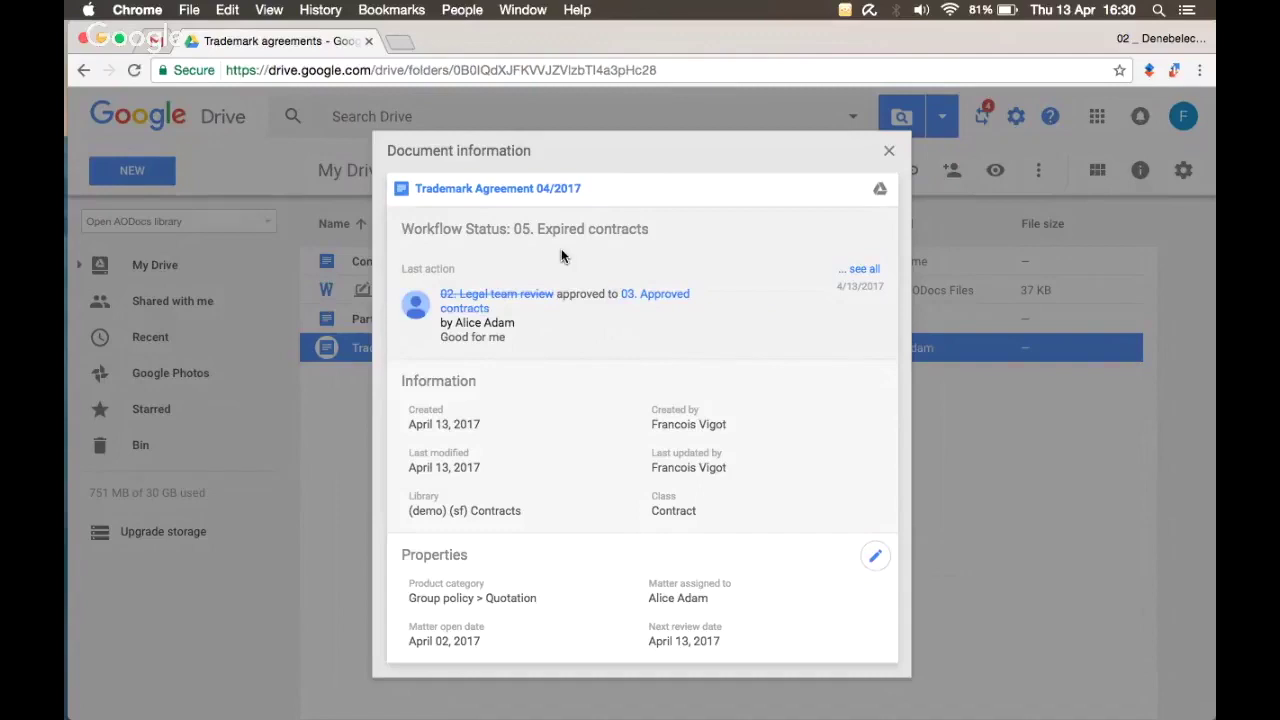
Step: Close the document information after checking the 05. Expired contracts status
click(887, 155)
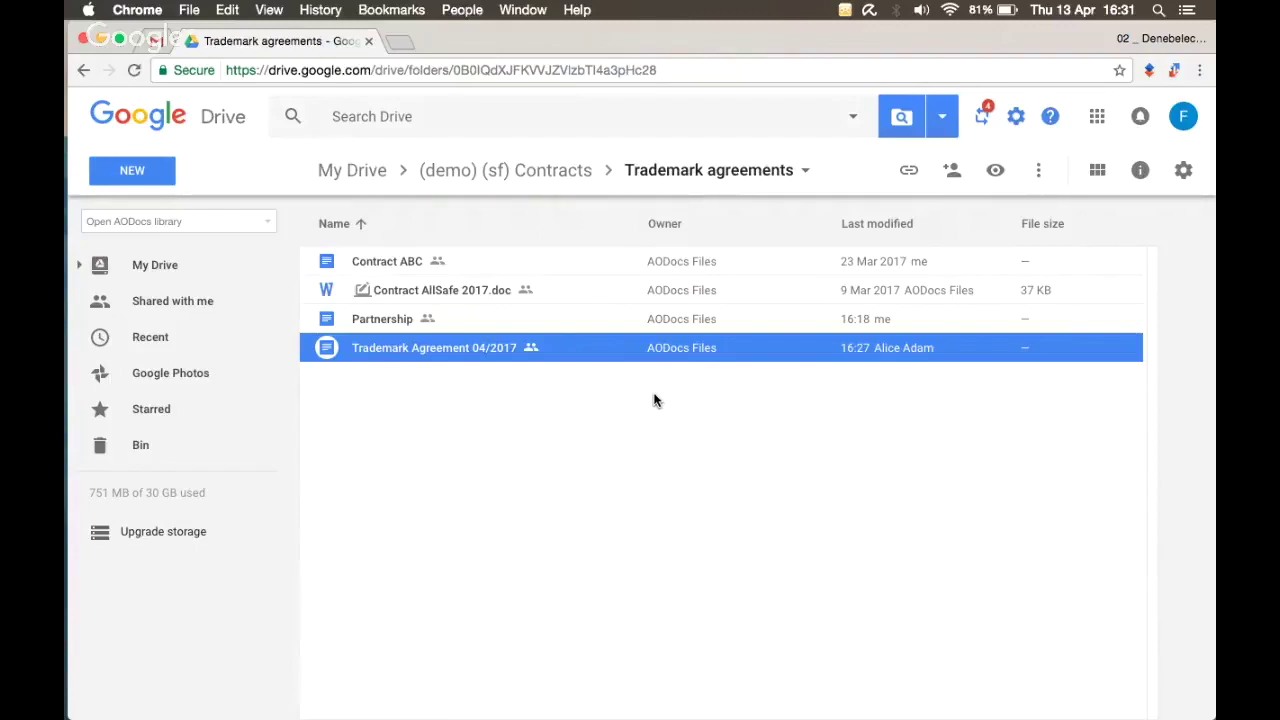
Step: Open the (demo) (sf) Contracts folder with AODocs from its context menu
right_click(520, 178)
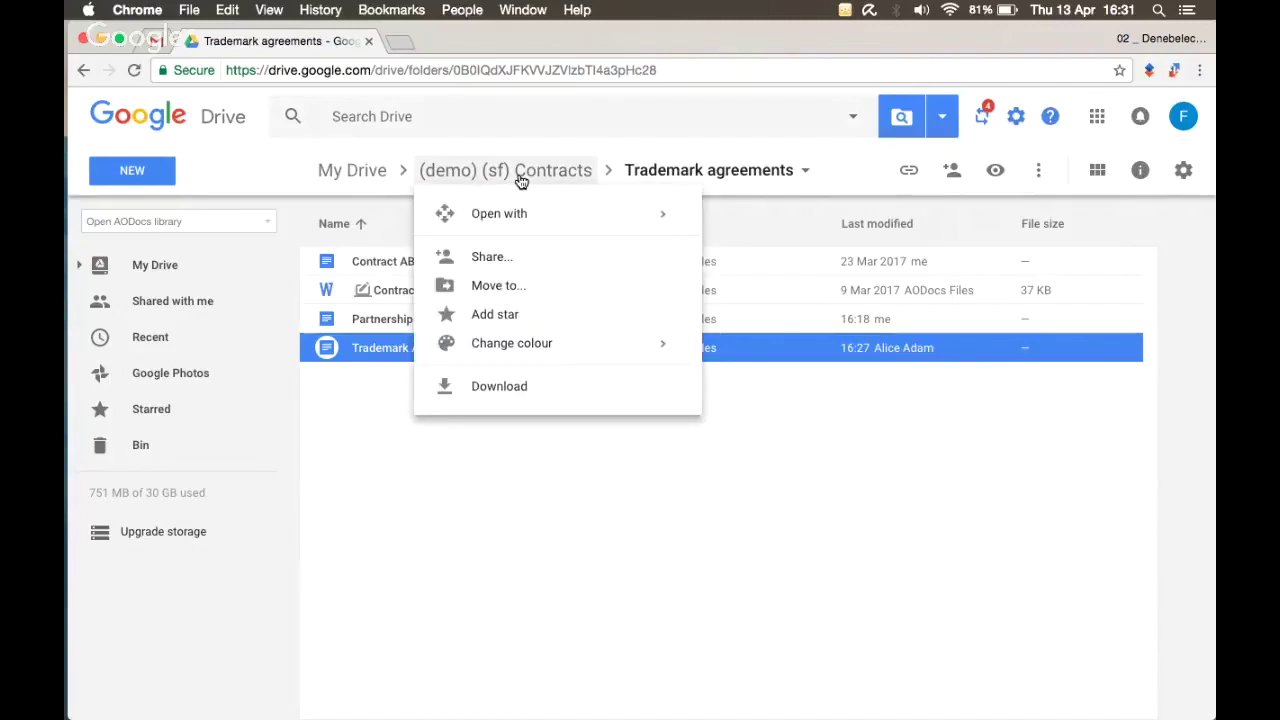
mouse_move(521, 215)
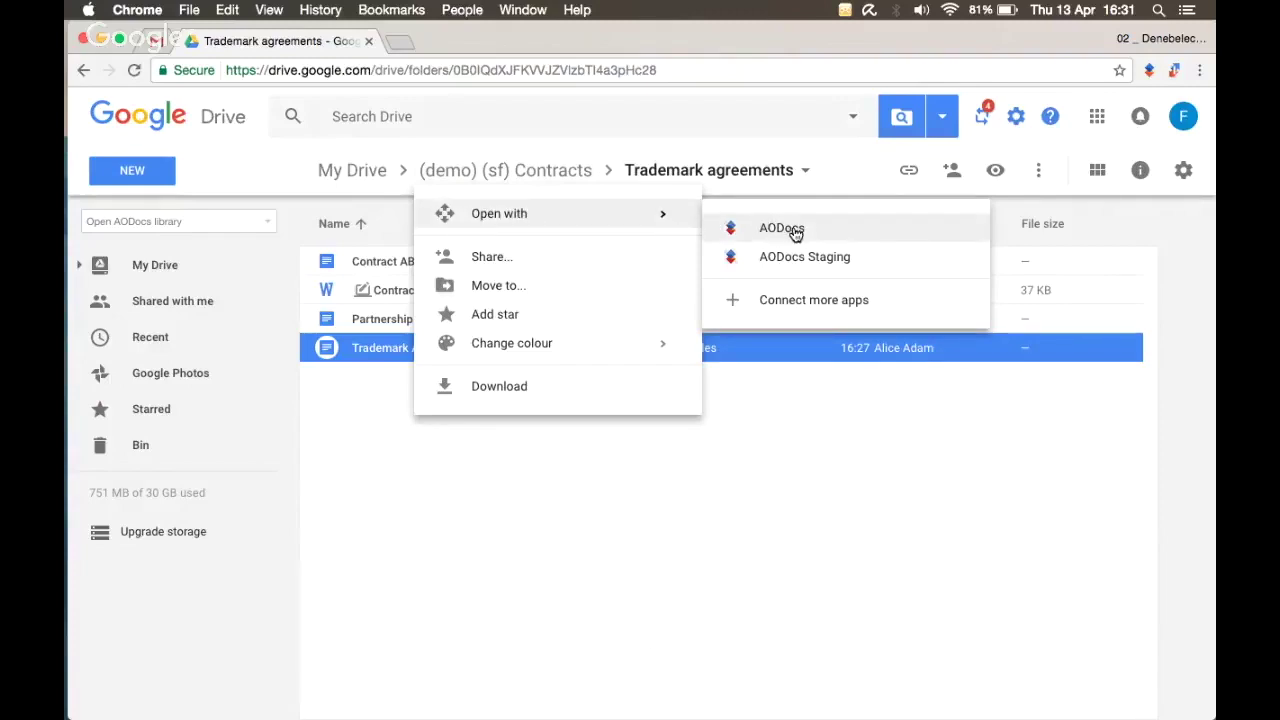
click(795, 230)
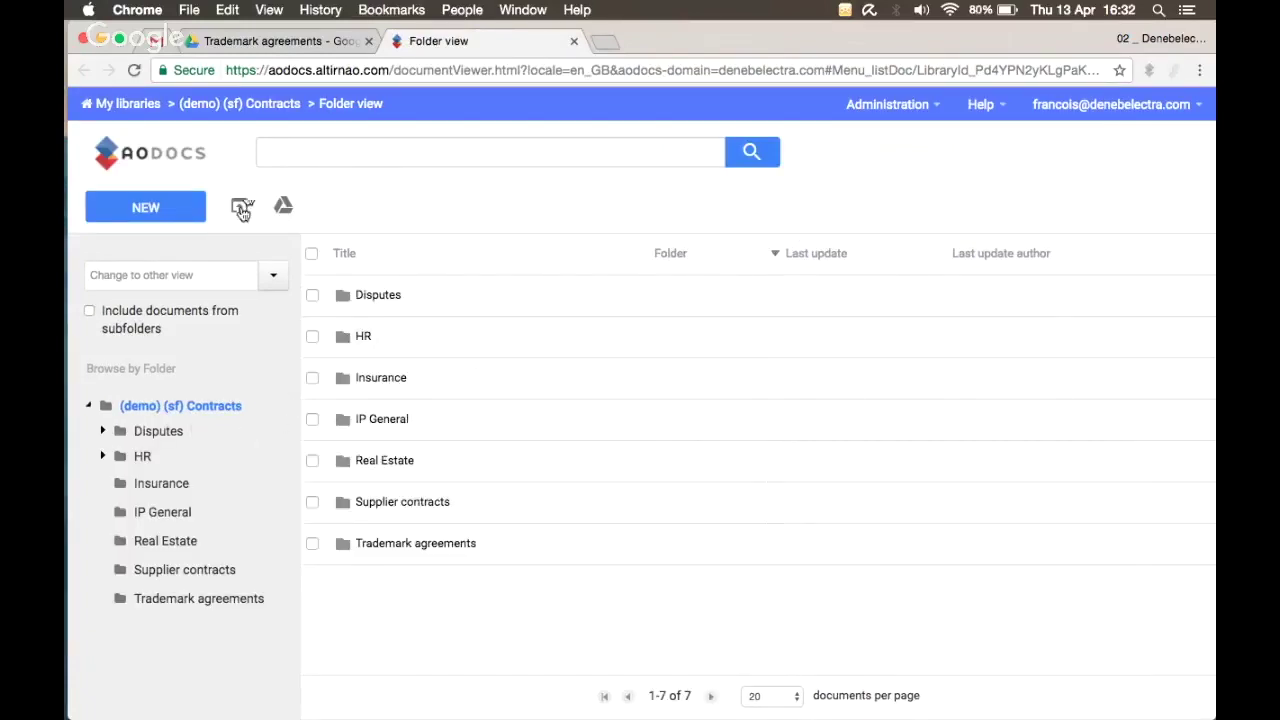
Step: In Drive, go up to (demo) (sf) Contracts, then return to the AODocs folder view
click(260, 46)
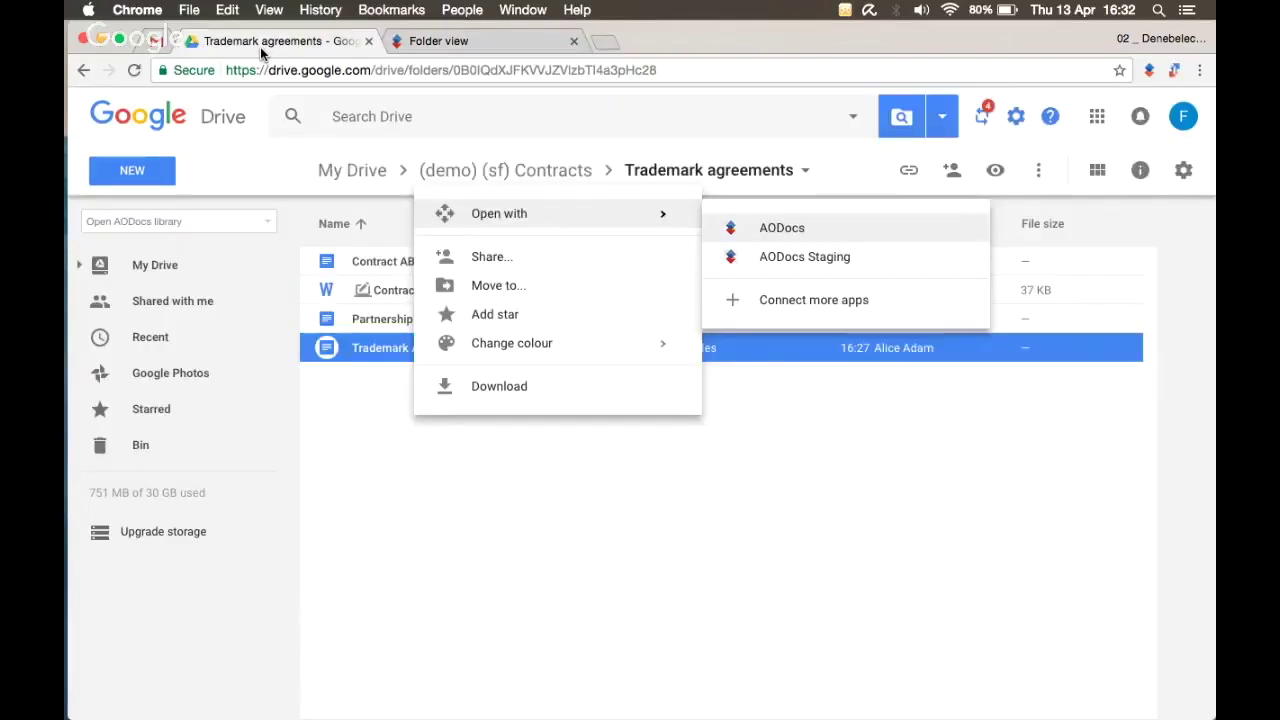
click(470, 186)
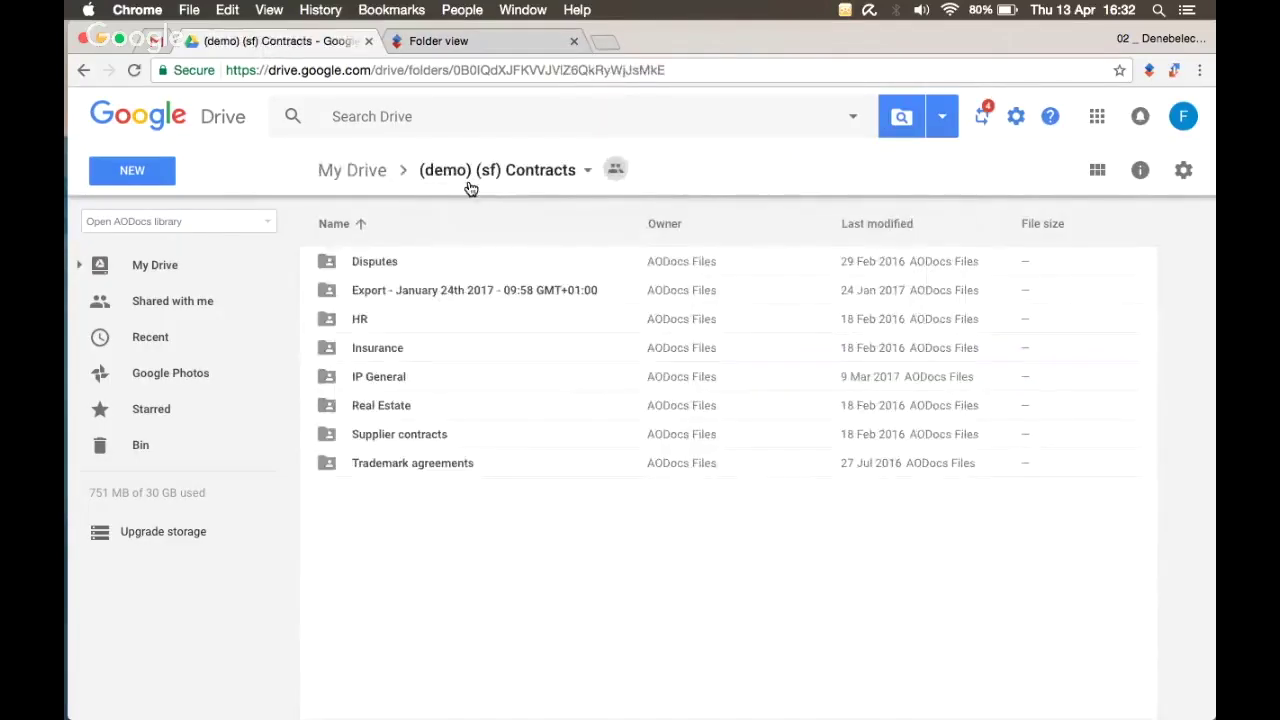
click(476, 48)
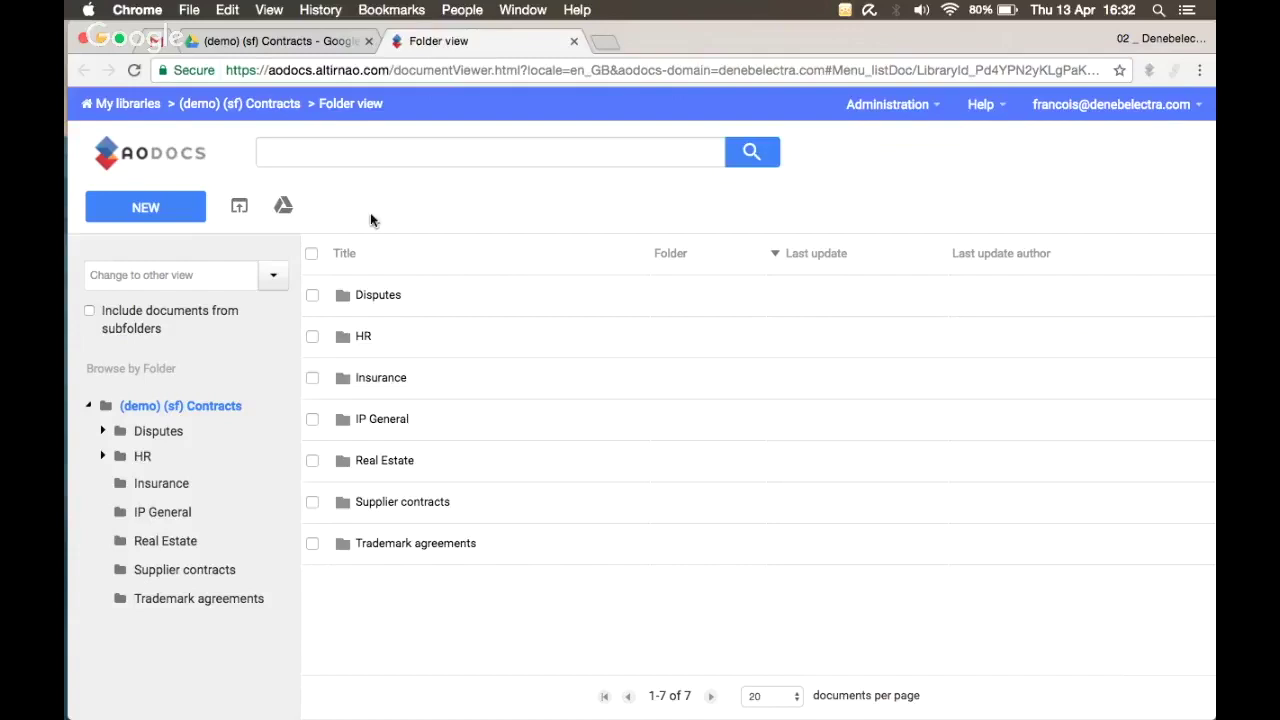
click(329, 153)
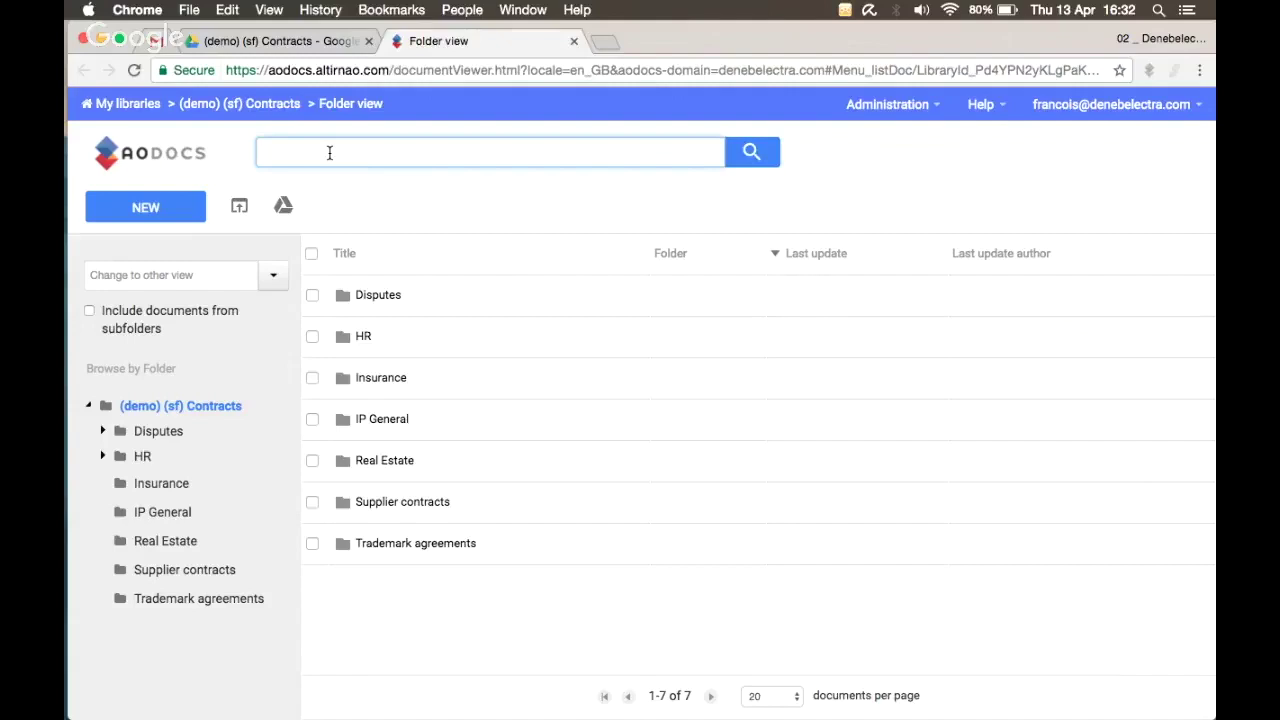
Step: Check the Drive tab again, then open the AODocs library's list of other views
click(288, 42)
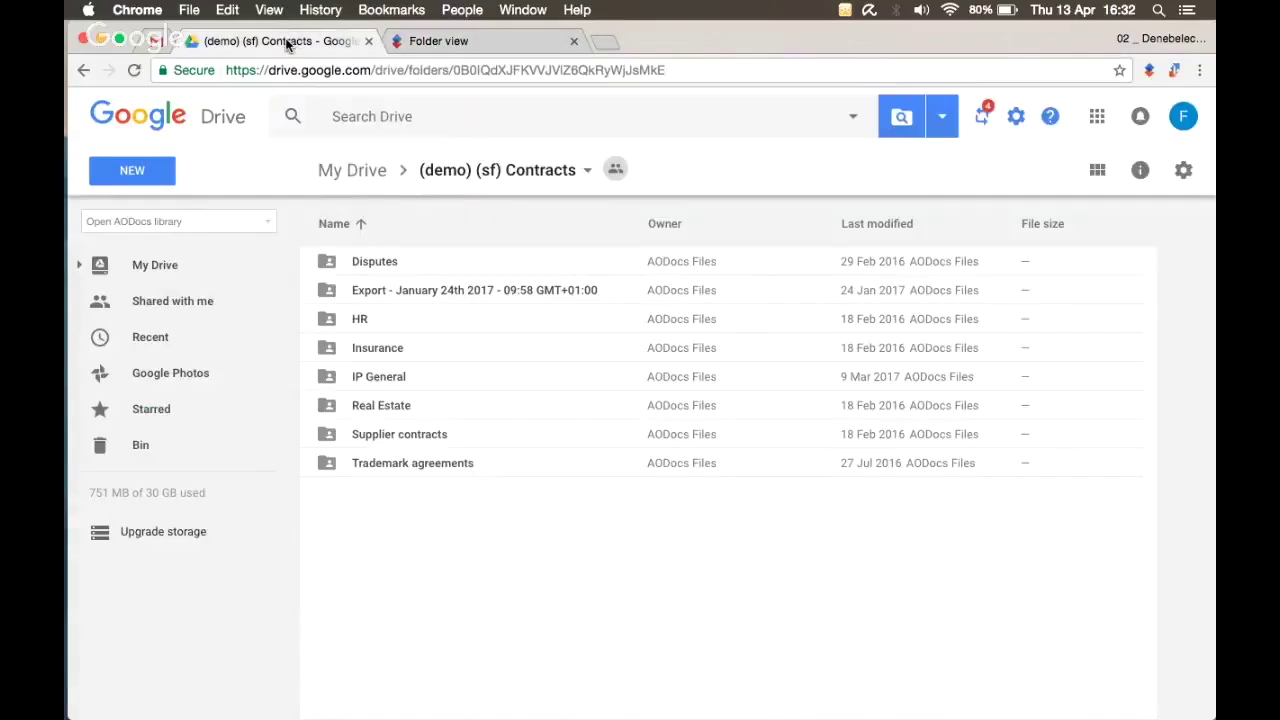
click(358, 116)
key(Escape)
click(450, 40)
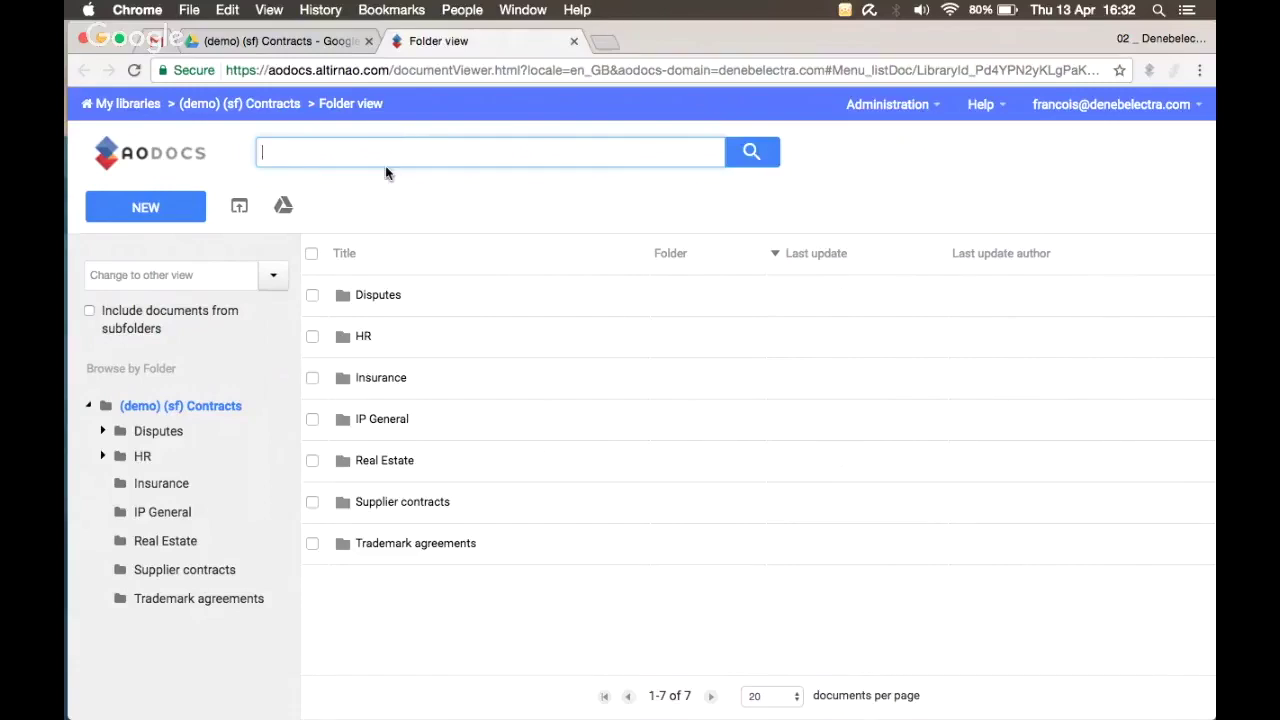
click(279, 278)
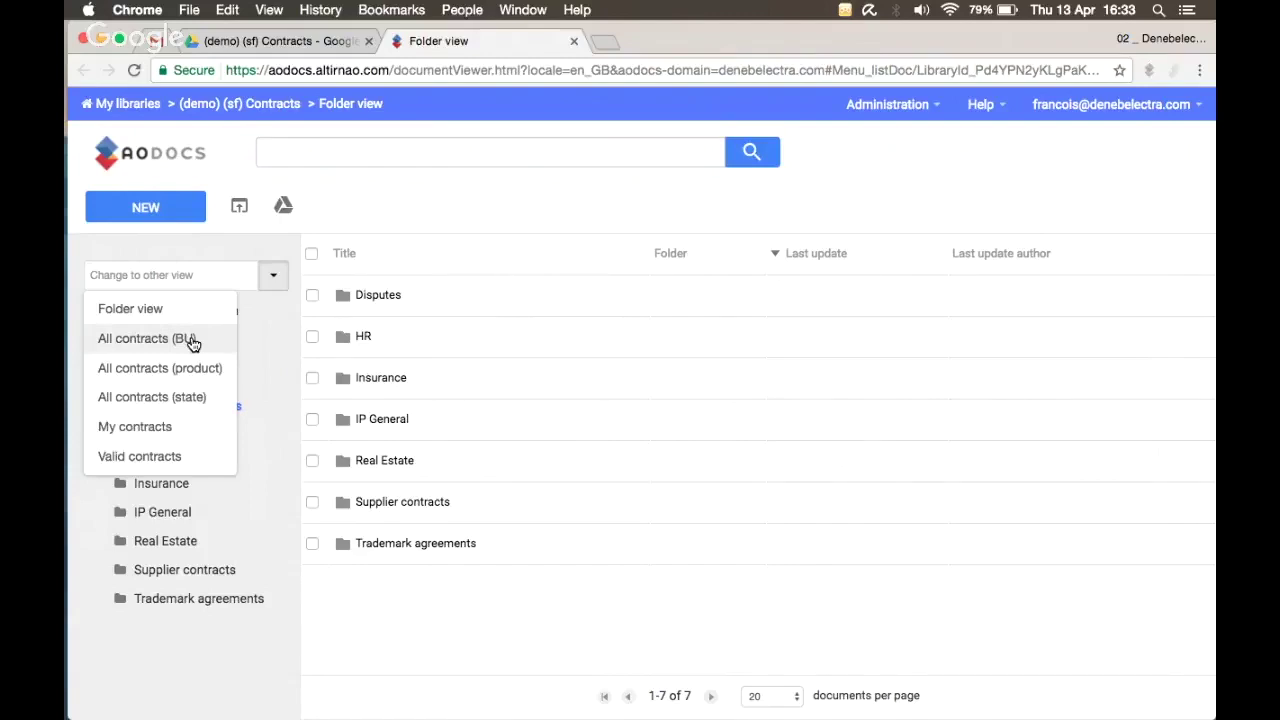
Step: Pick All contracts (BU) from the view list to show its 13 contracts
click(193, 340)
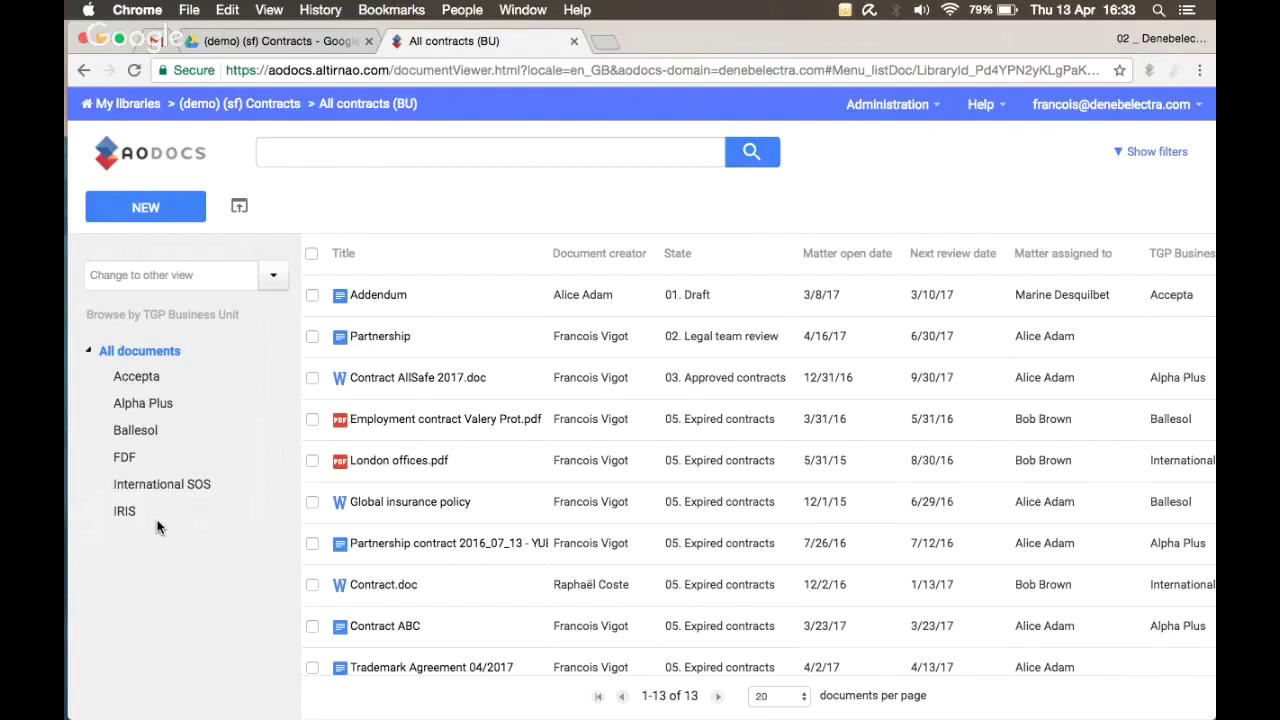
Step: Filter the contracts to Alpha Plus and the suggested assignee in Matter assigned to
click(152, 404)
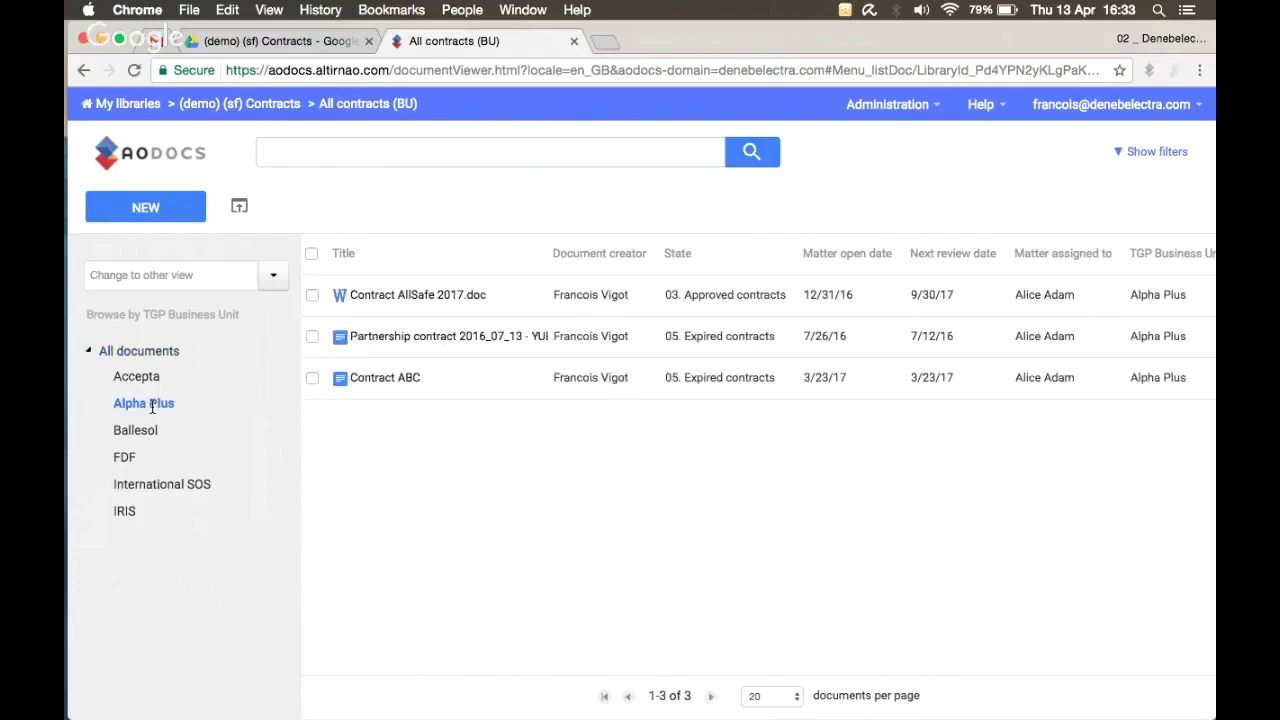
click(1138, 153)
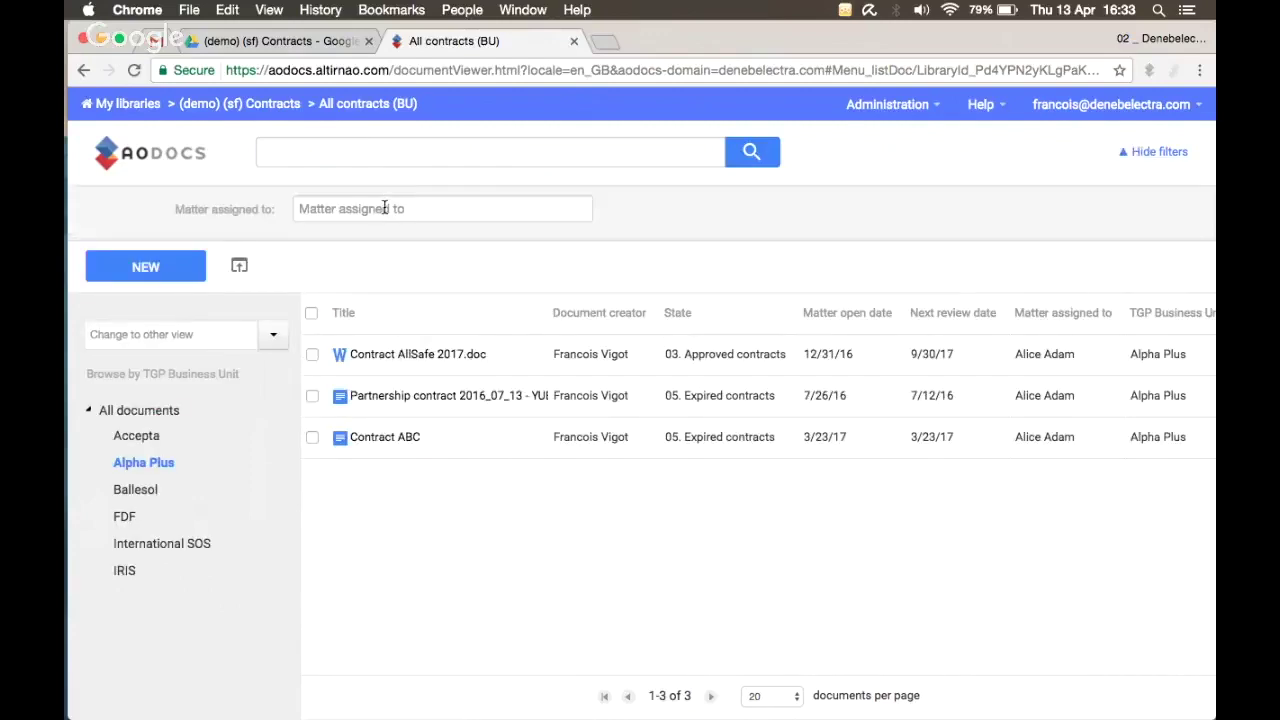
click(385, 209)
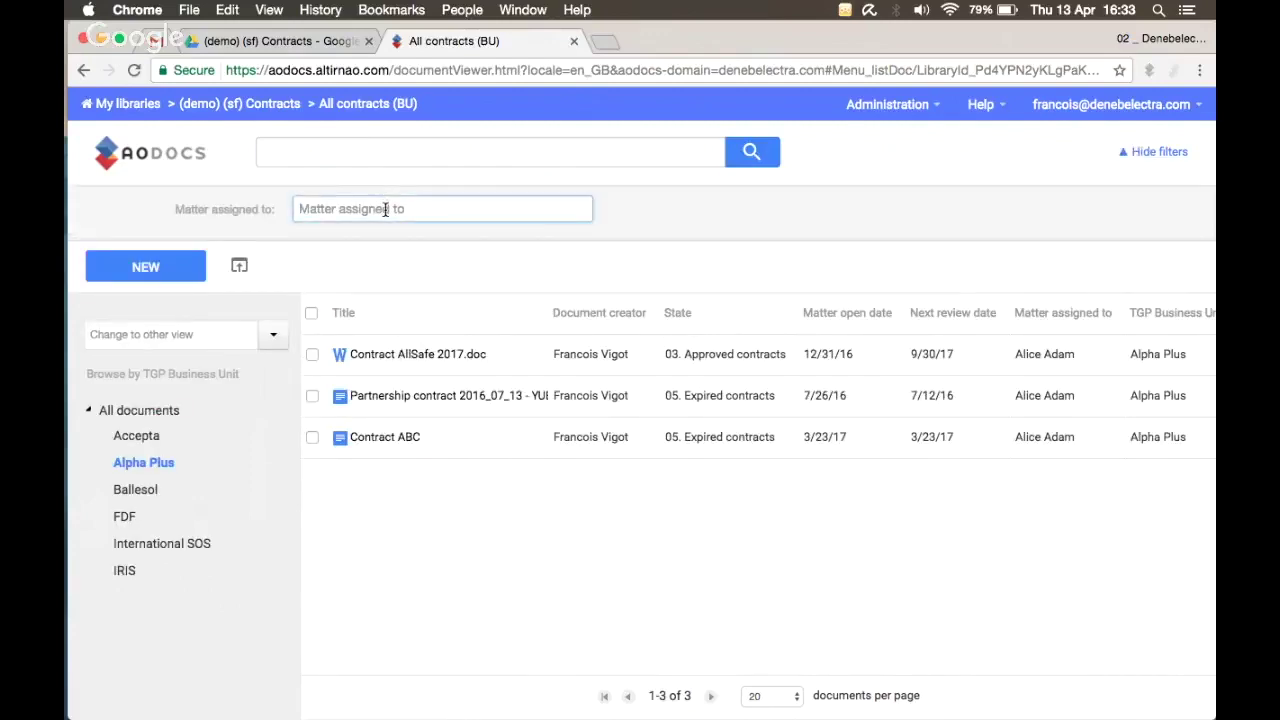
text(alice)
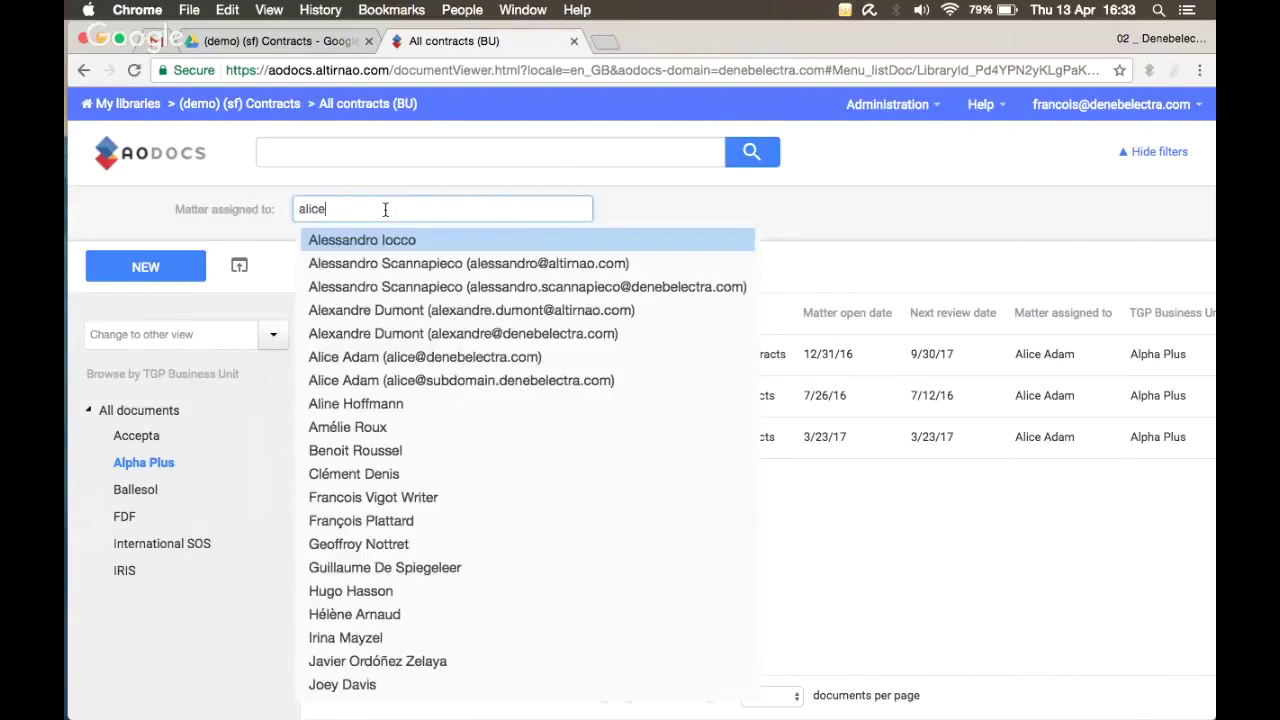
click(422, 239)
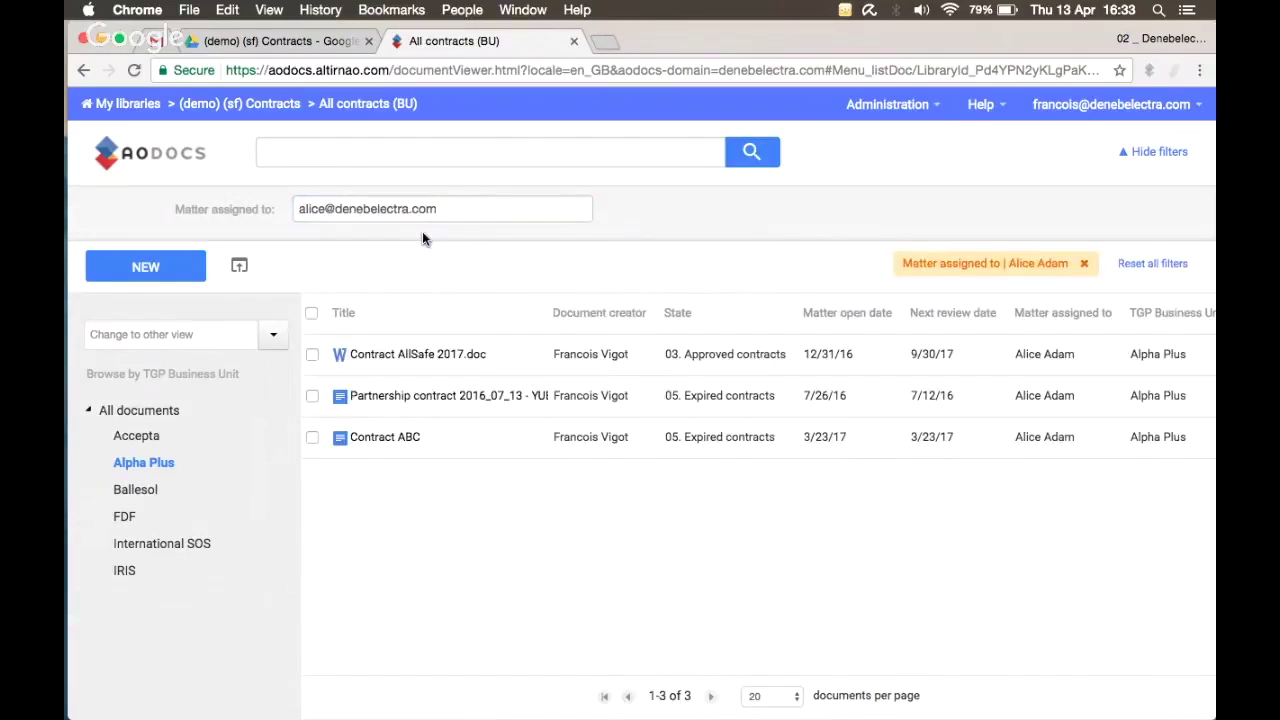
Step: Search the filtered contracts for ABC, leaving only Contract ABC
click(343, 161)
text(alli)
key(BackSpace)
key(BackSpace)
key(BackSpace)
key(BackSpace)
text(ABC)
key(Return)
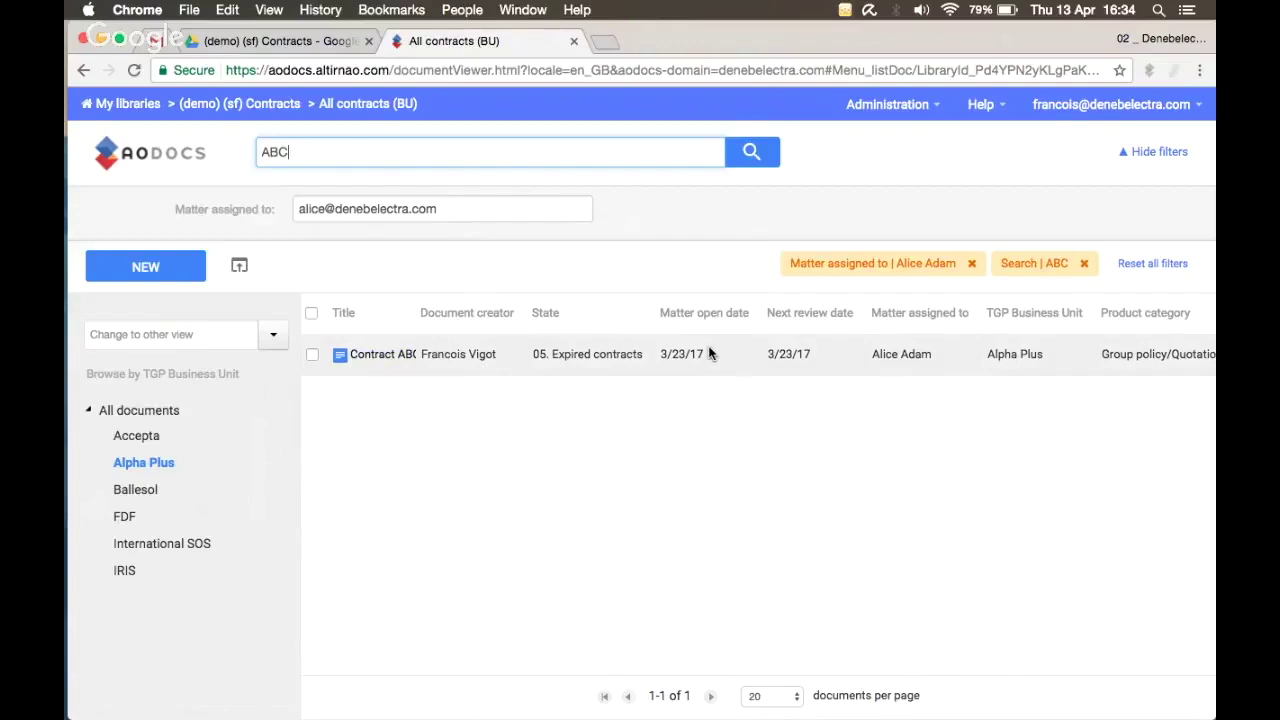
Step: Reset all filters and the ABC search, then show the library's other views list
click(1165, 265)
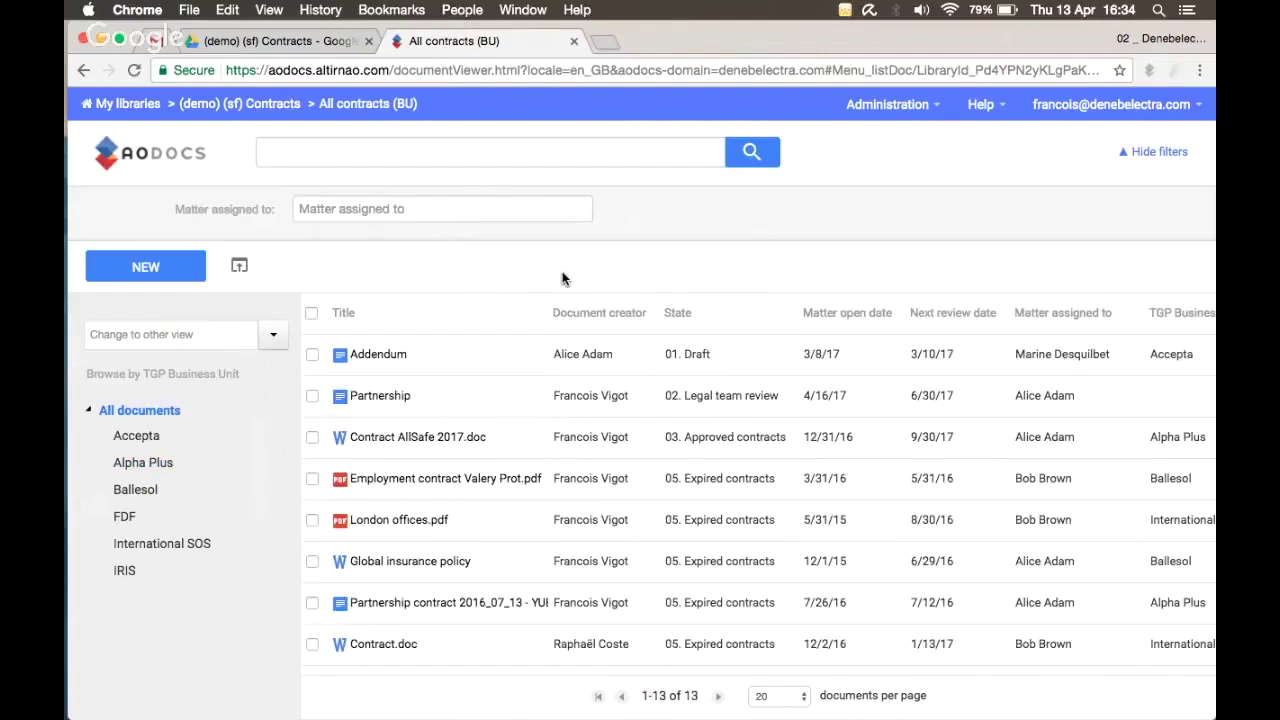
click(271, 343)
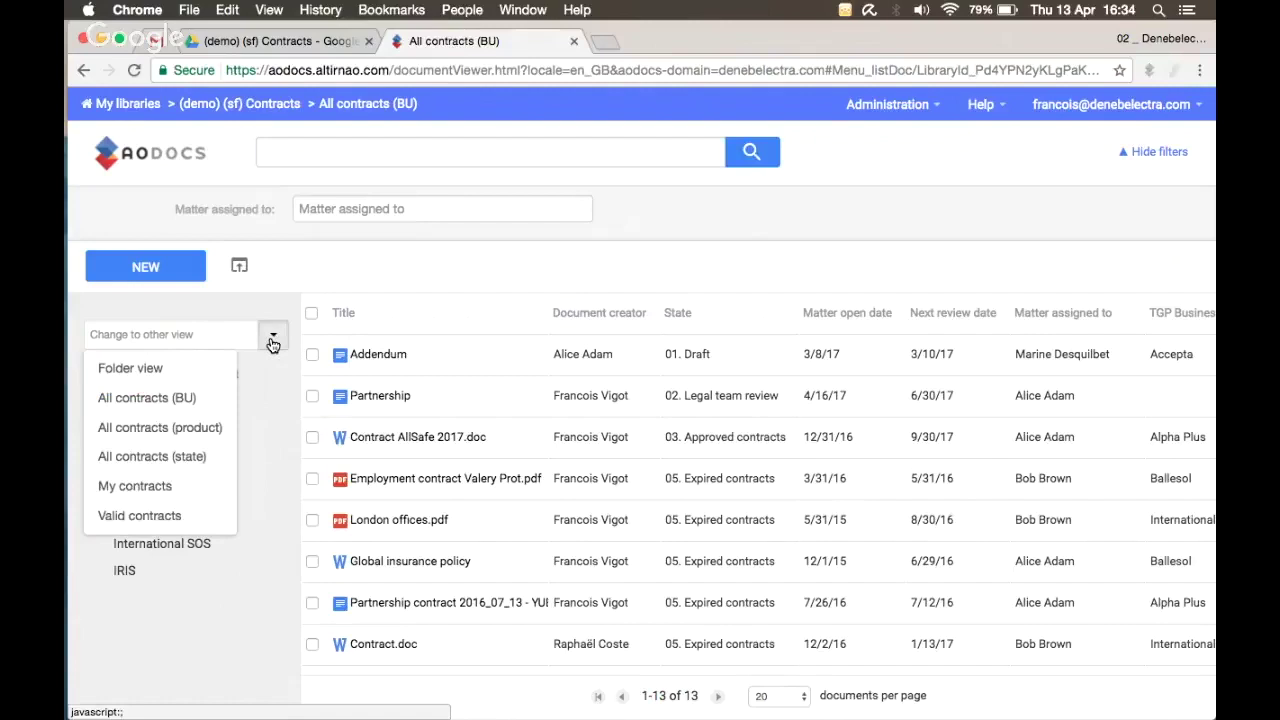
Step: Browse the My contracts and Valid contracts views, then go to the (demo) (sf) Contracts Drive folder
click(135, 486)
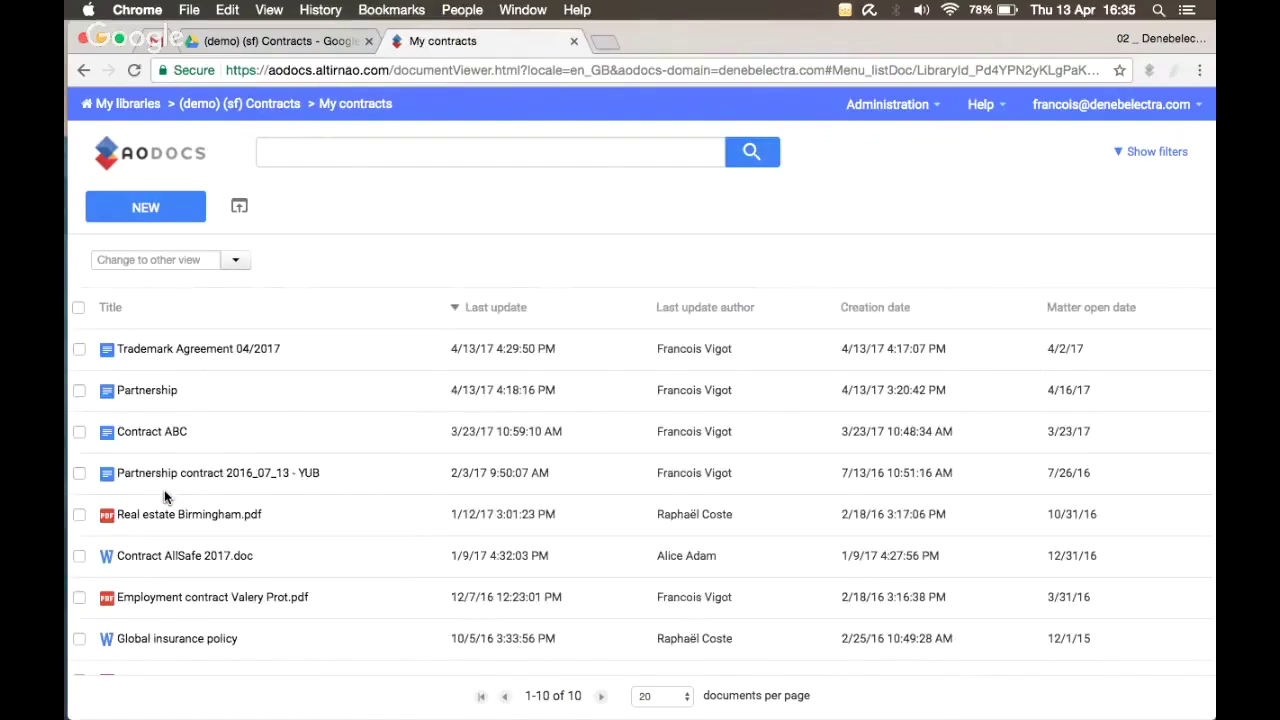
click(235, 260)
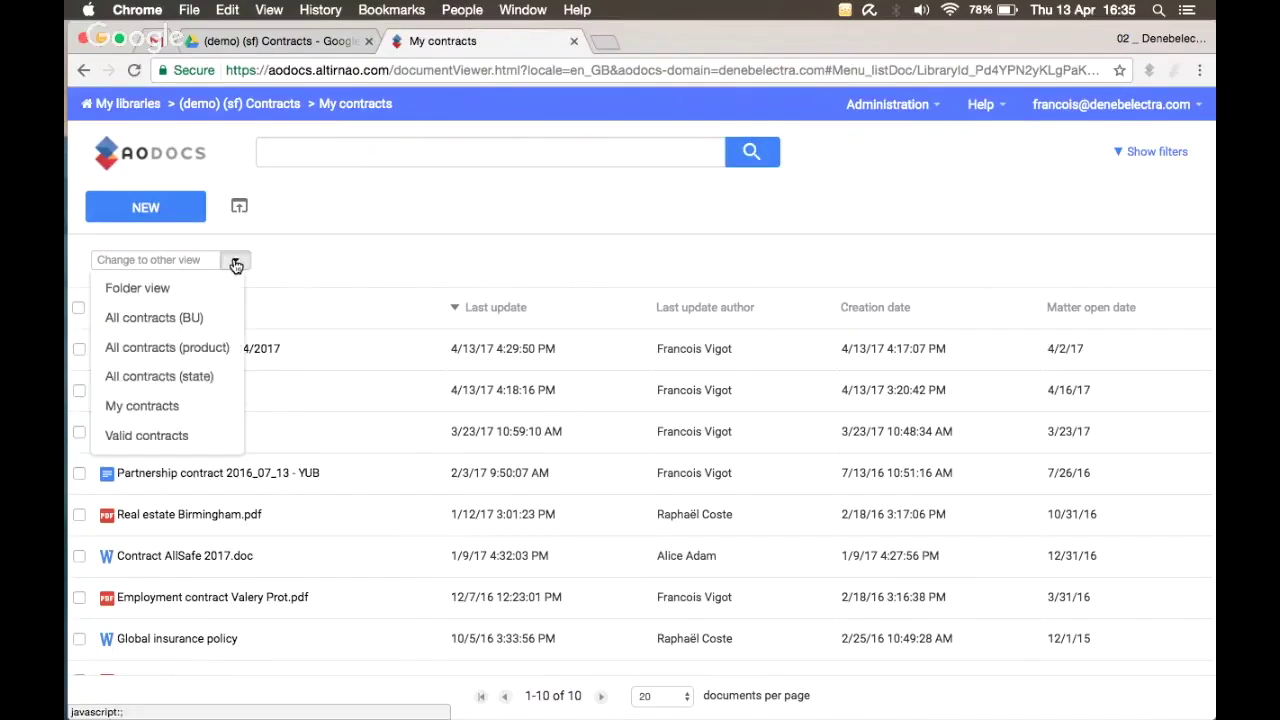
click(181, 437)
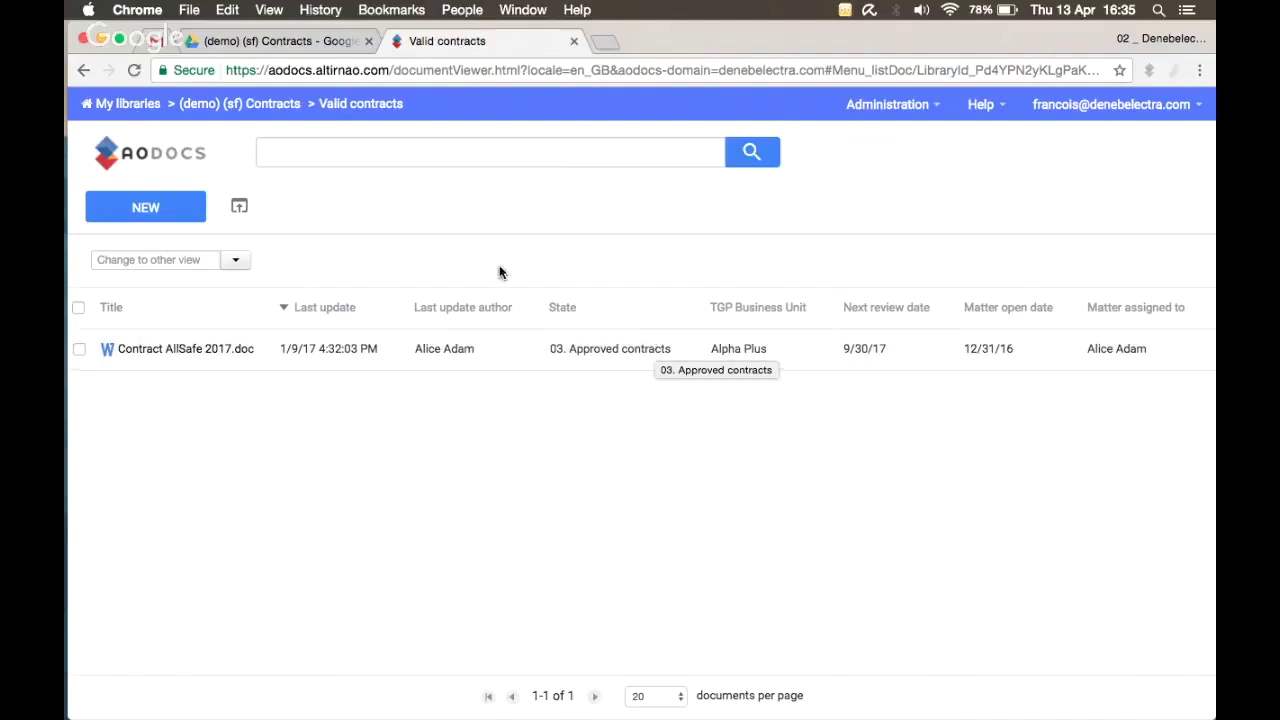
click(244, 42)
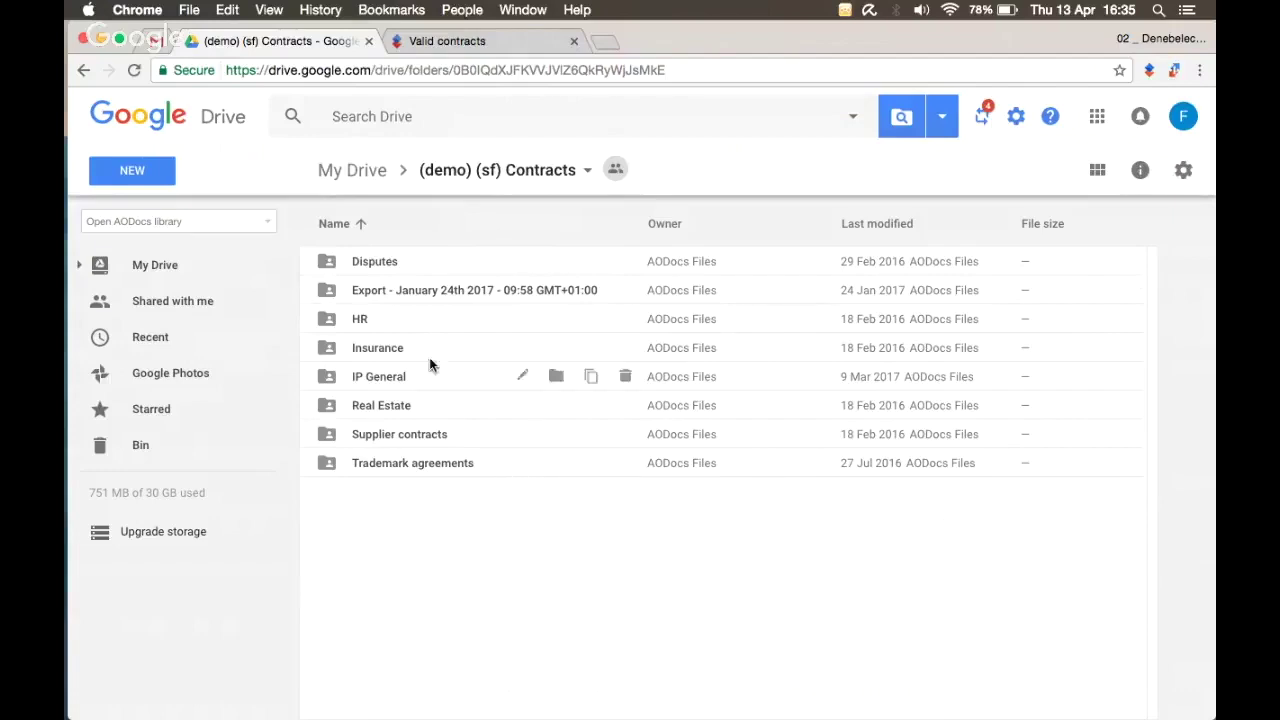
Step: Open the Trademark agreement 2016_04_27 email in the Gmail inbox
click(158, 41)
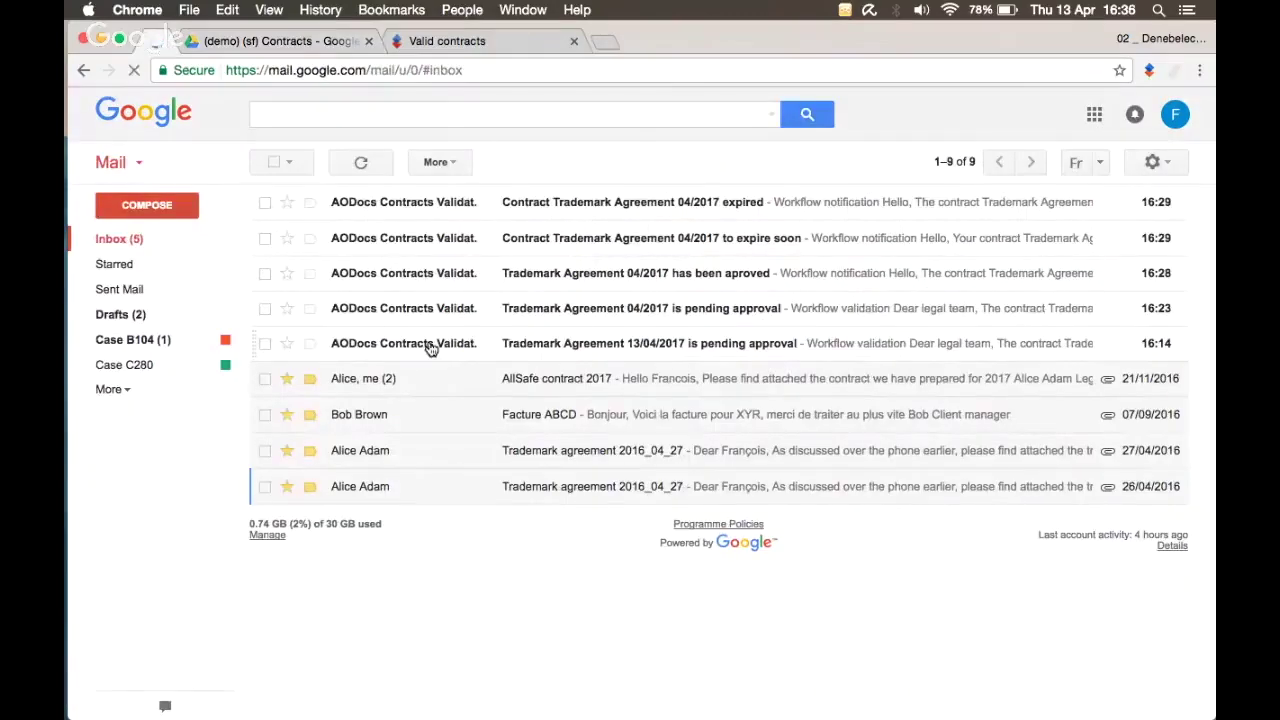
click(547, 466)
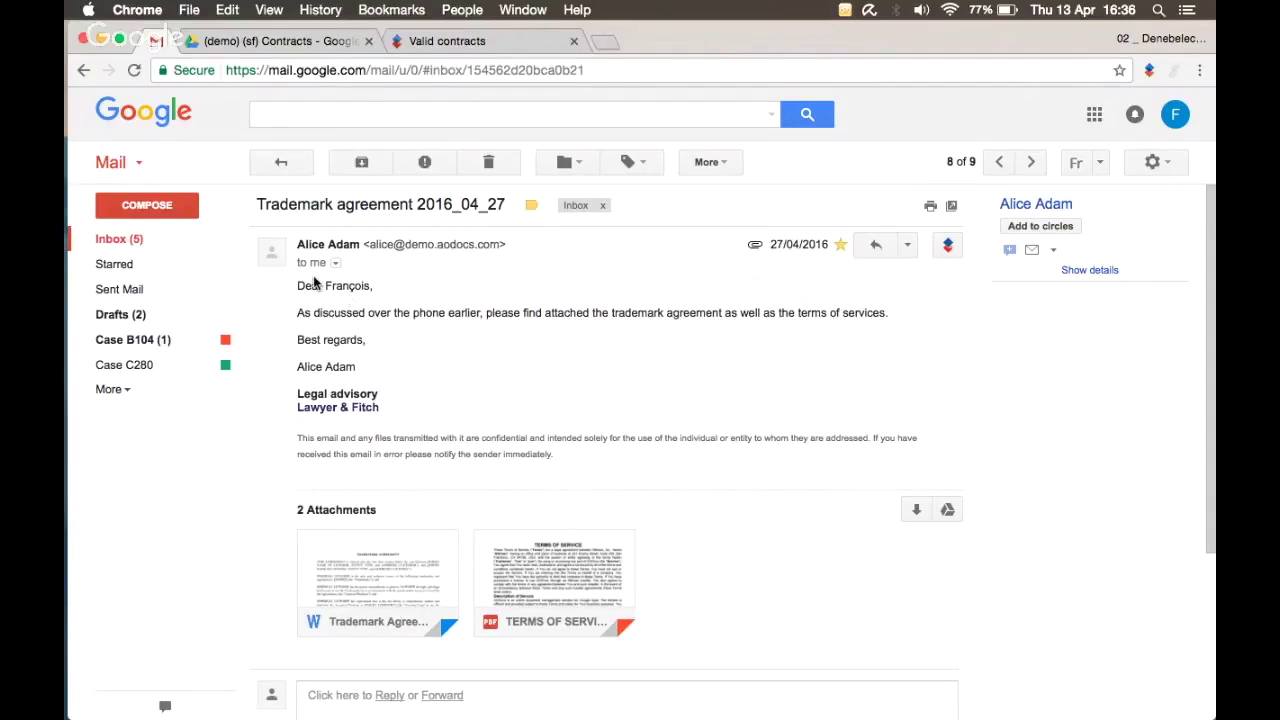
drag(297, 286, 366, 366)
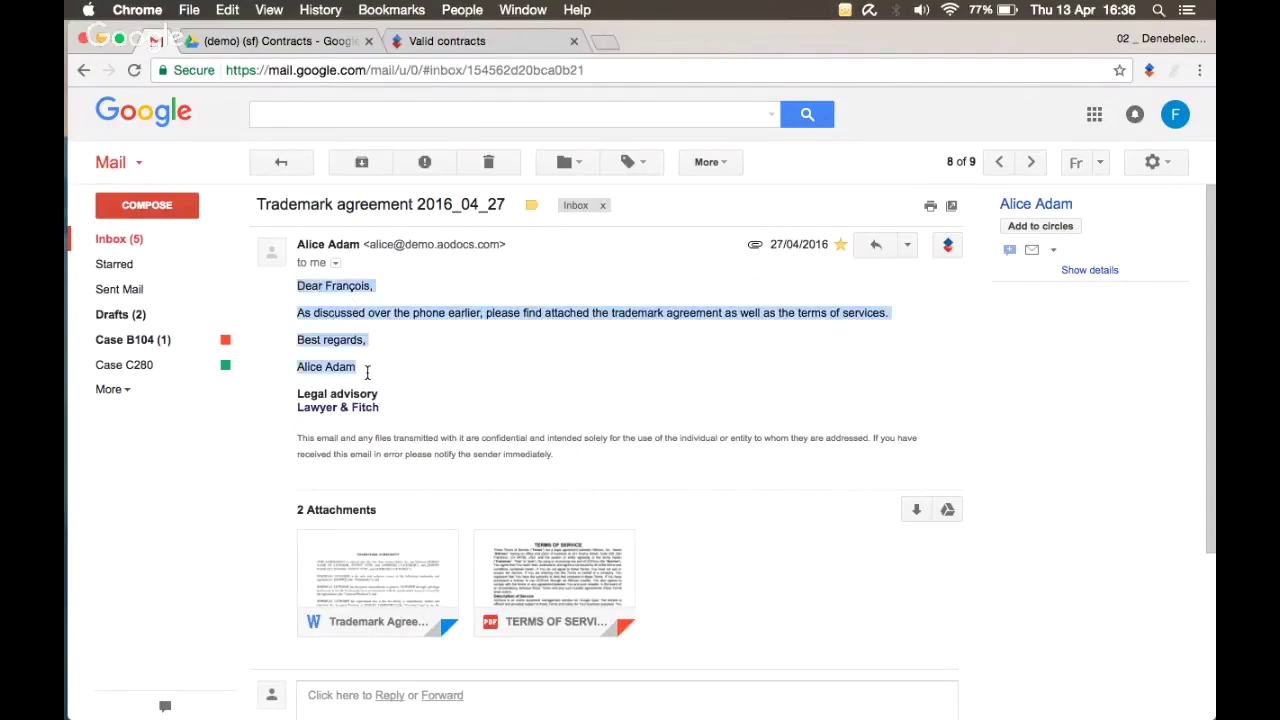
mouse_move(405, 555)
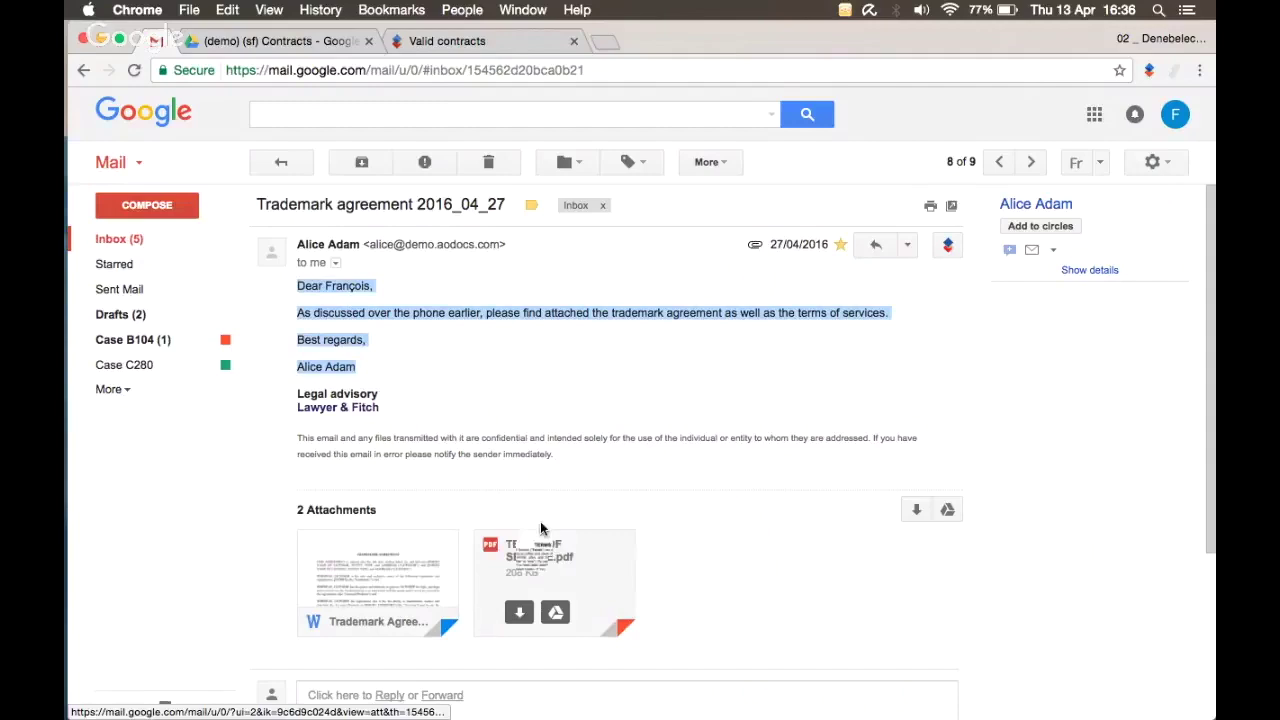
click(575, 438)
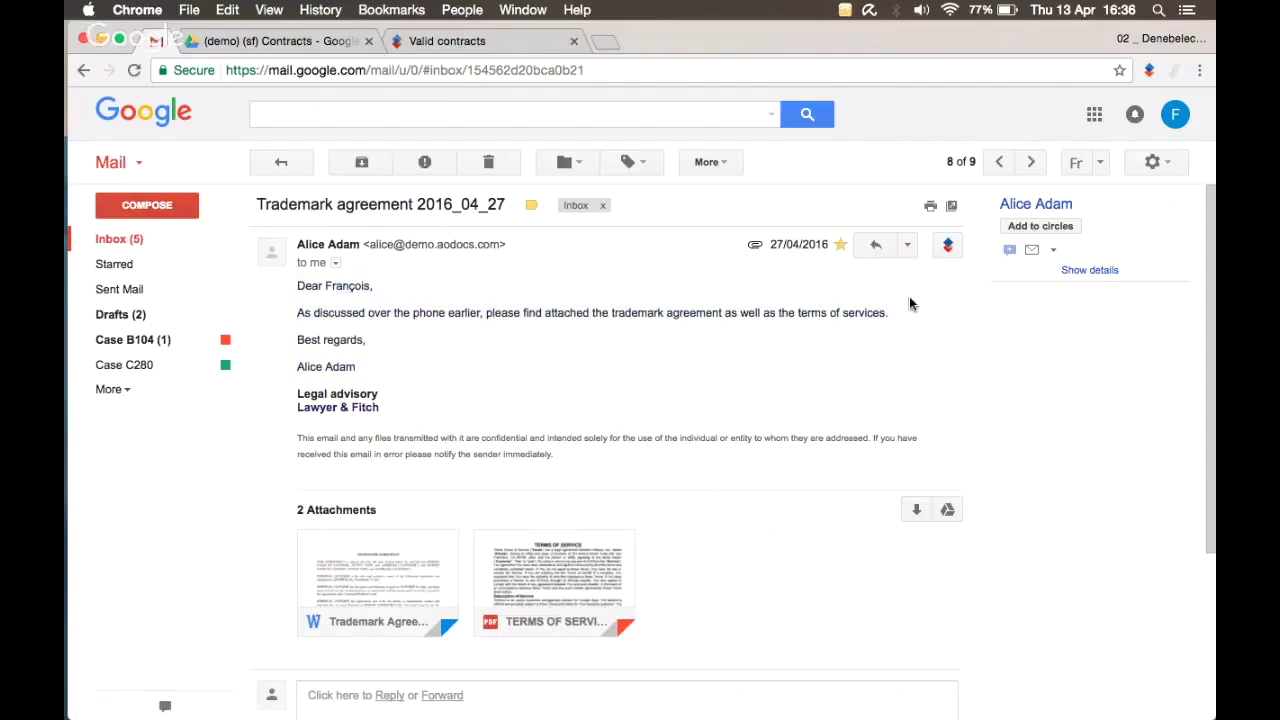
Step: Start importing this email into AODocs, bringing up the import dialog
click(1150, 71)
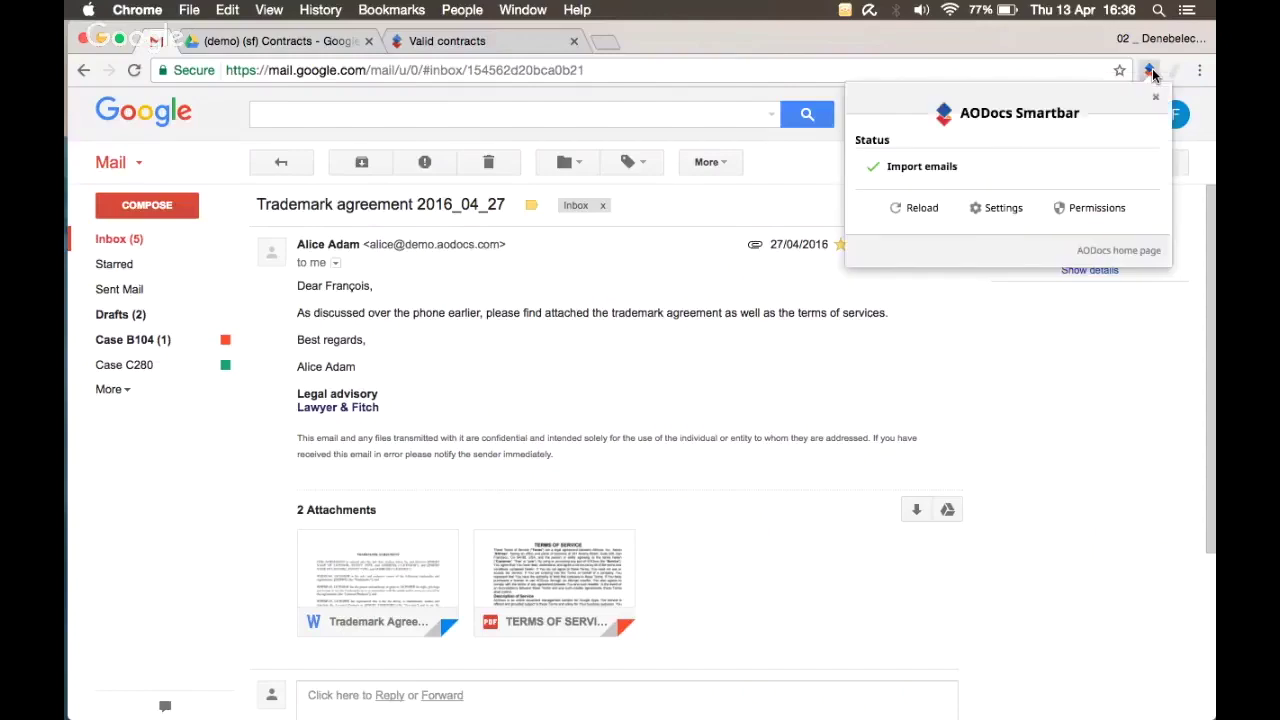
click(1150, 71)
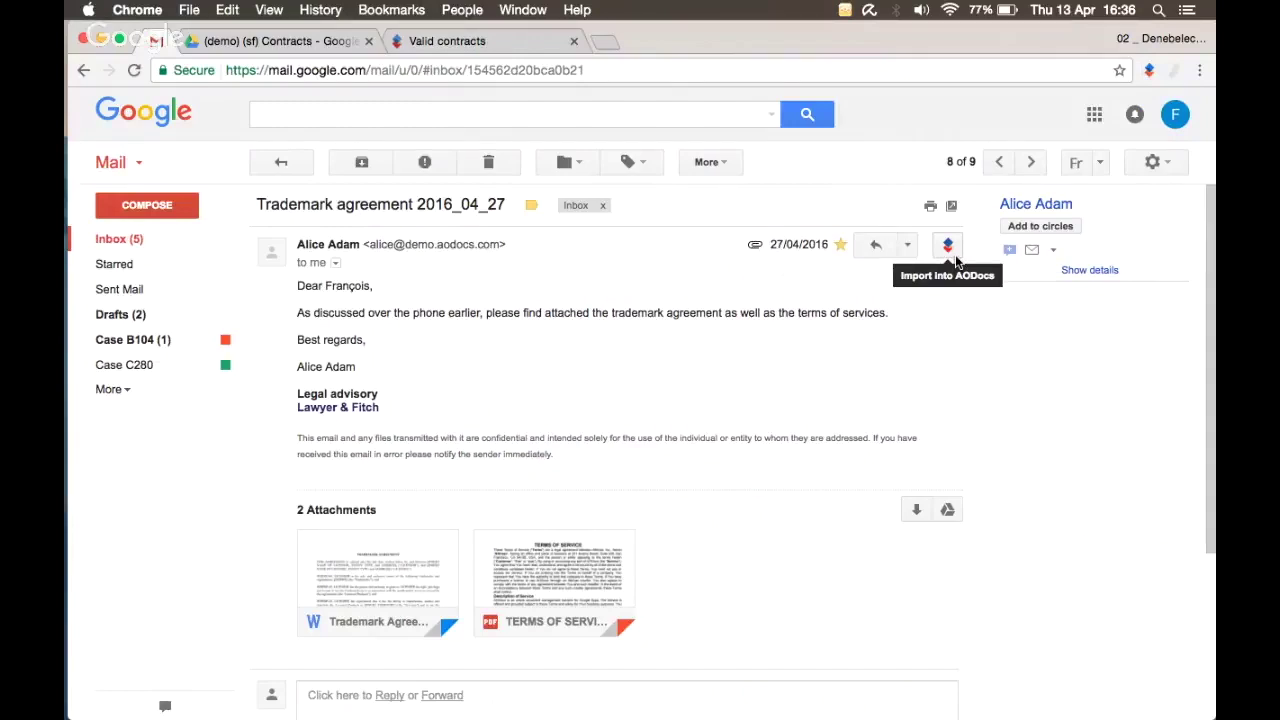
click(950, 248)
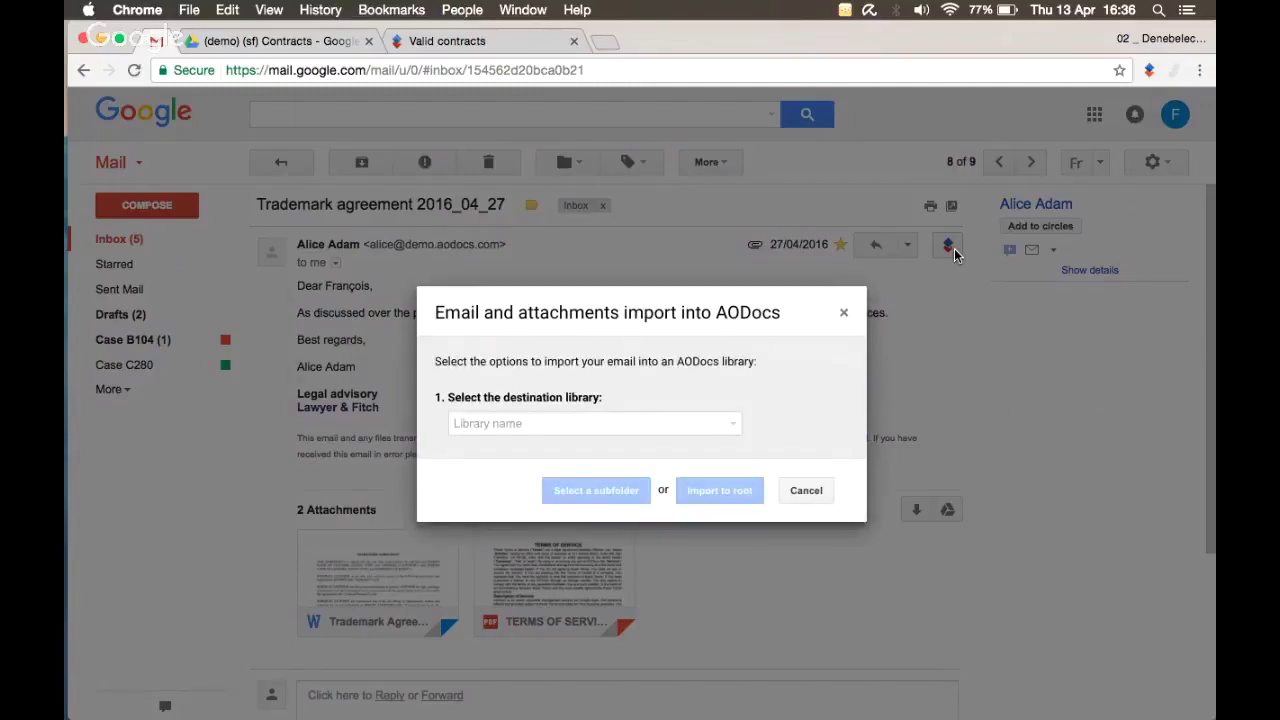
Step: Choose (demo) (sf) Contracts as the destination library
click(670, 424)
text(contract)
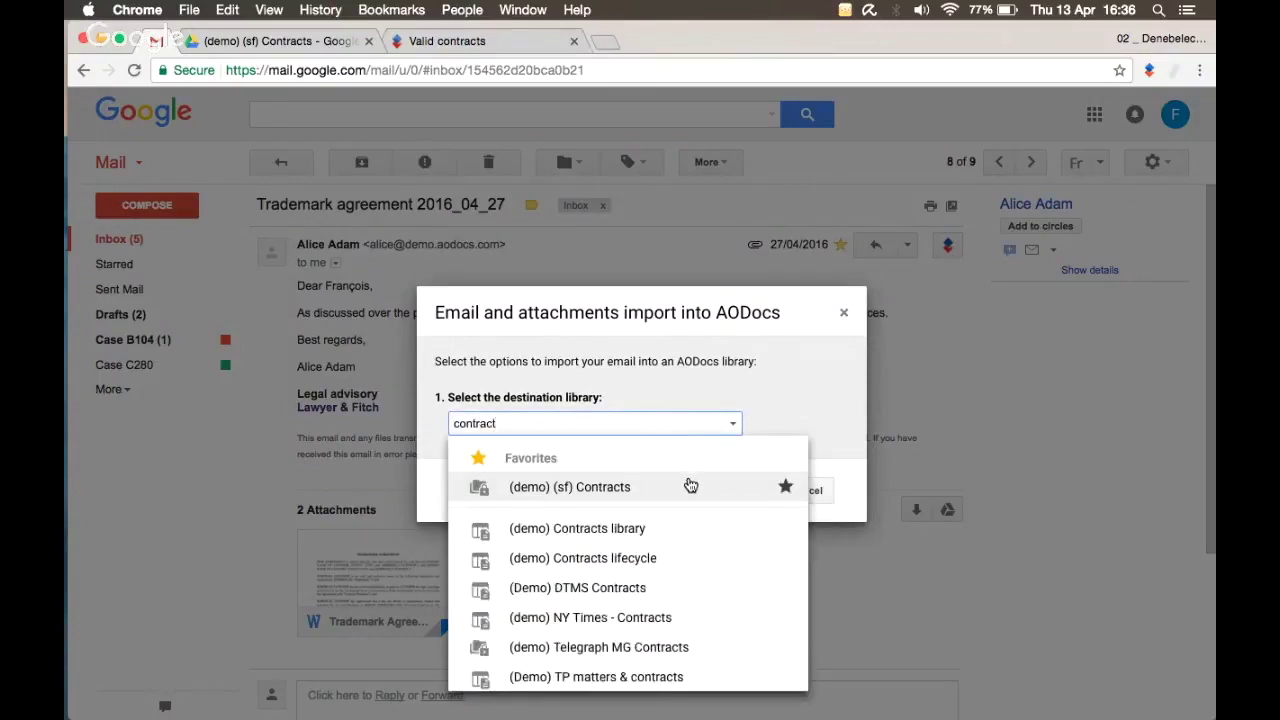
click(690, 486)
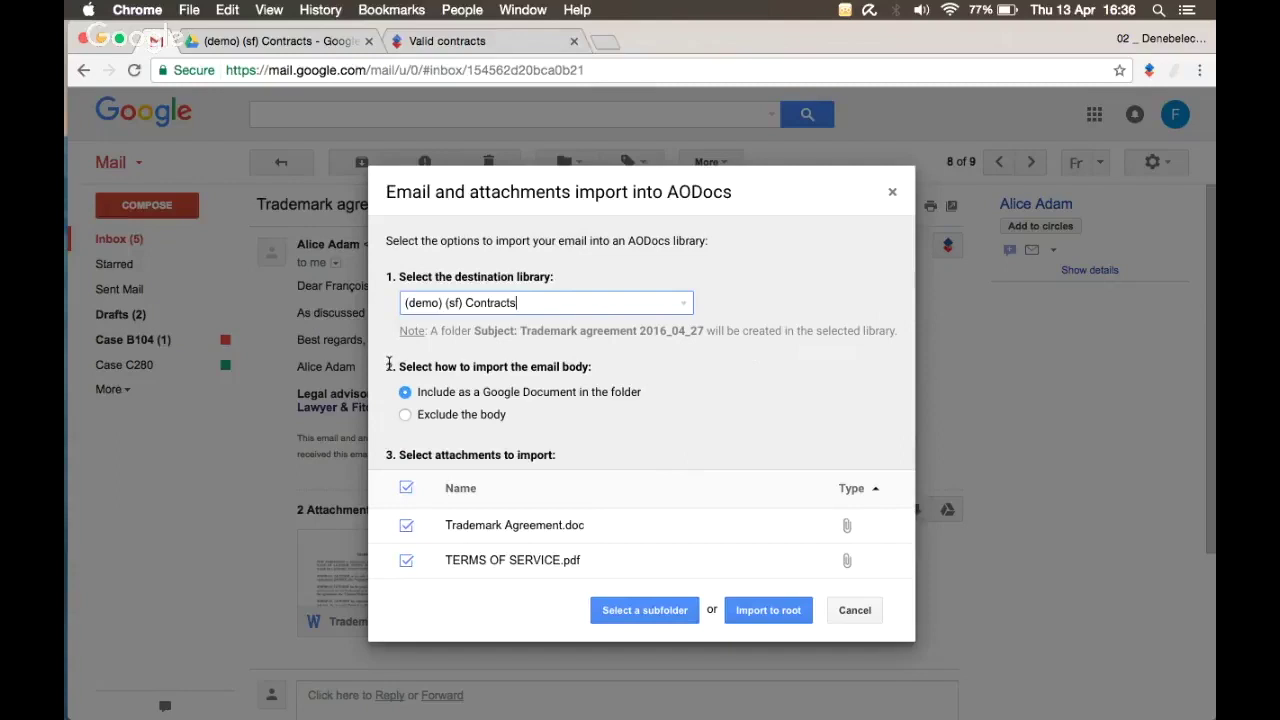
Step: Keep the body as a Google Document plus Trademark Agreement.doc and TERMS OF SERVICE.pdf included
click(429, 418)
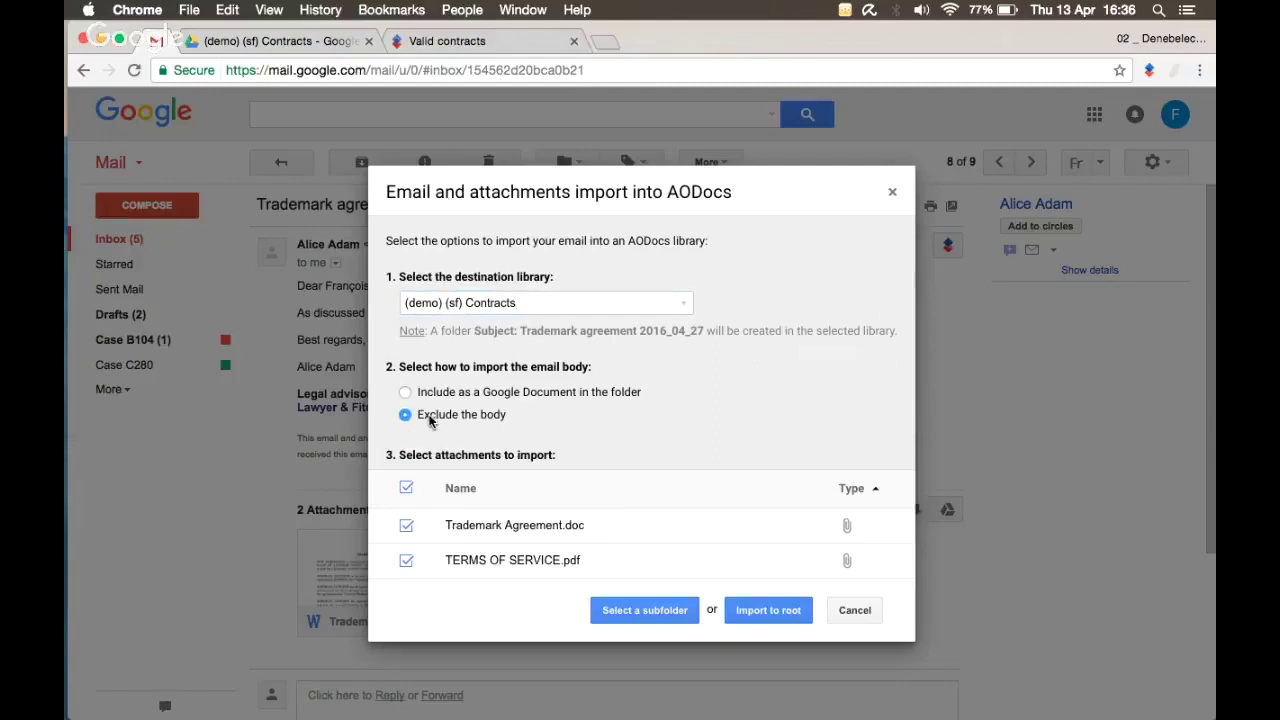
click(405, 393)
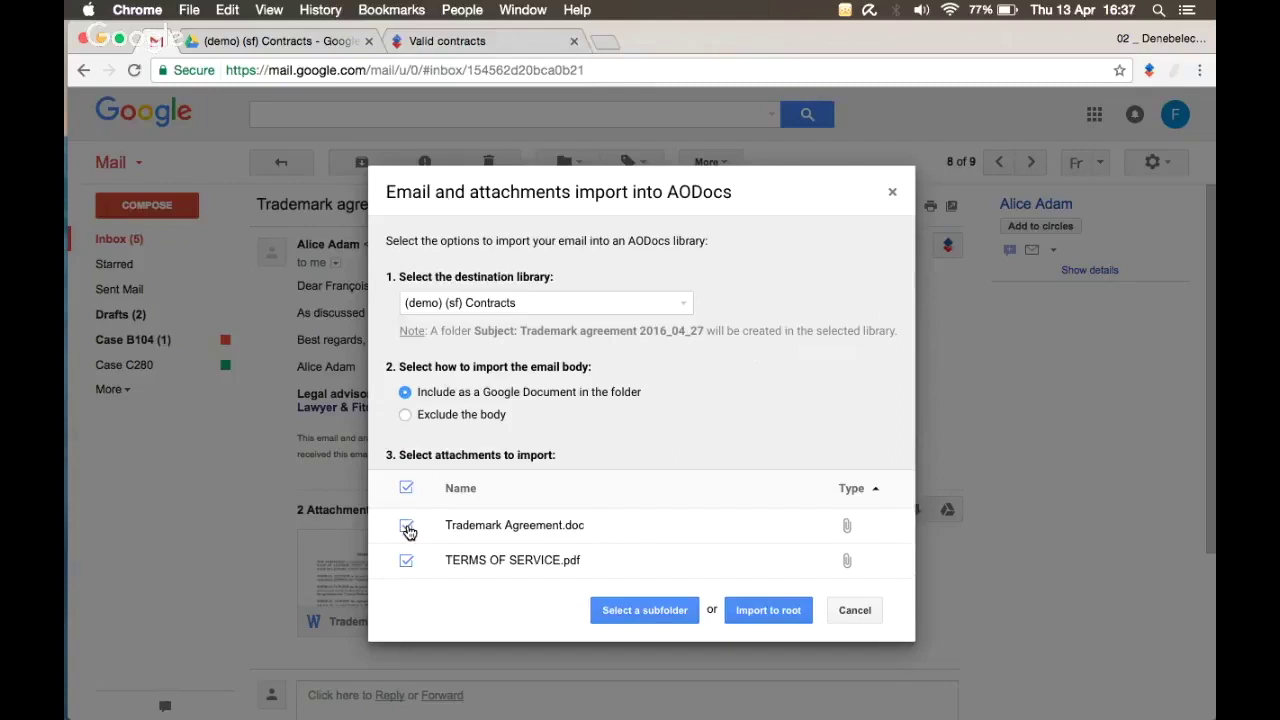
click(407, 529)
click(406, 565)
click(406, 566)
click(408, 529)
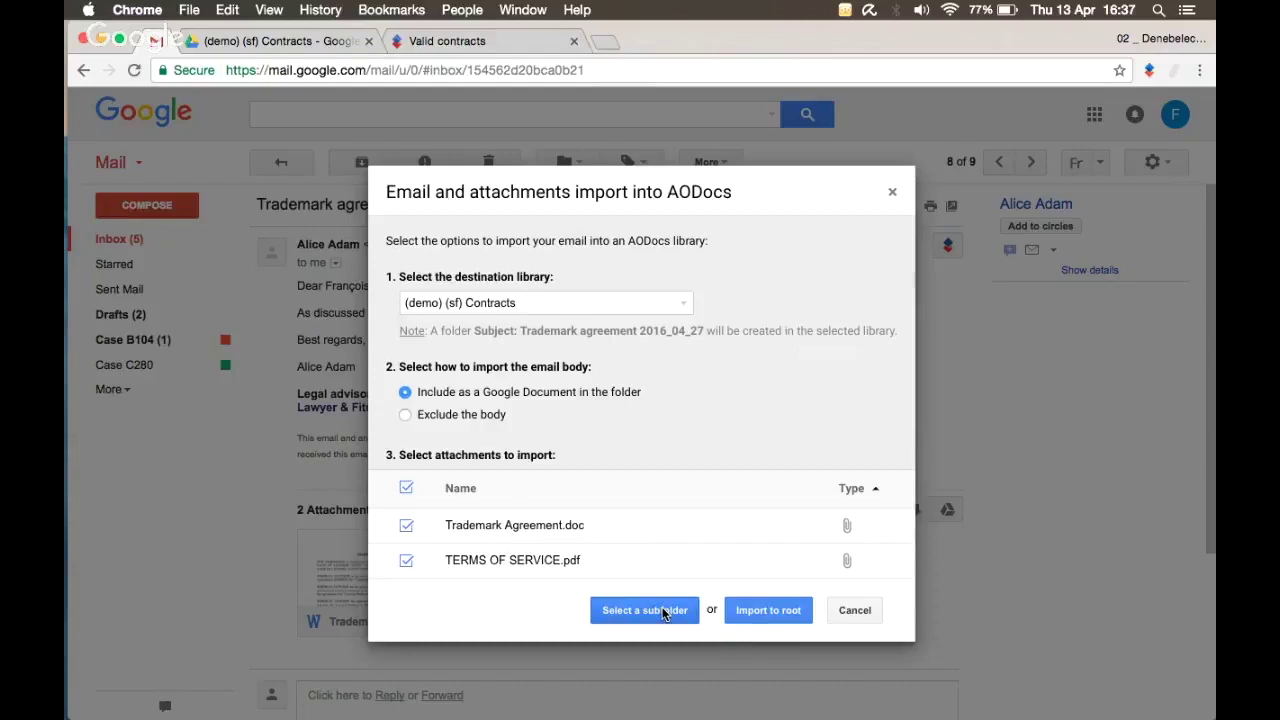
Step: Import the email and its attachments into the library root
click(232, 49)
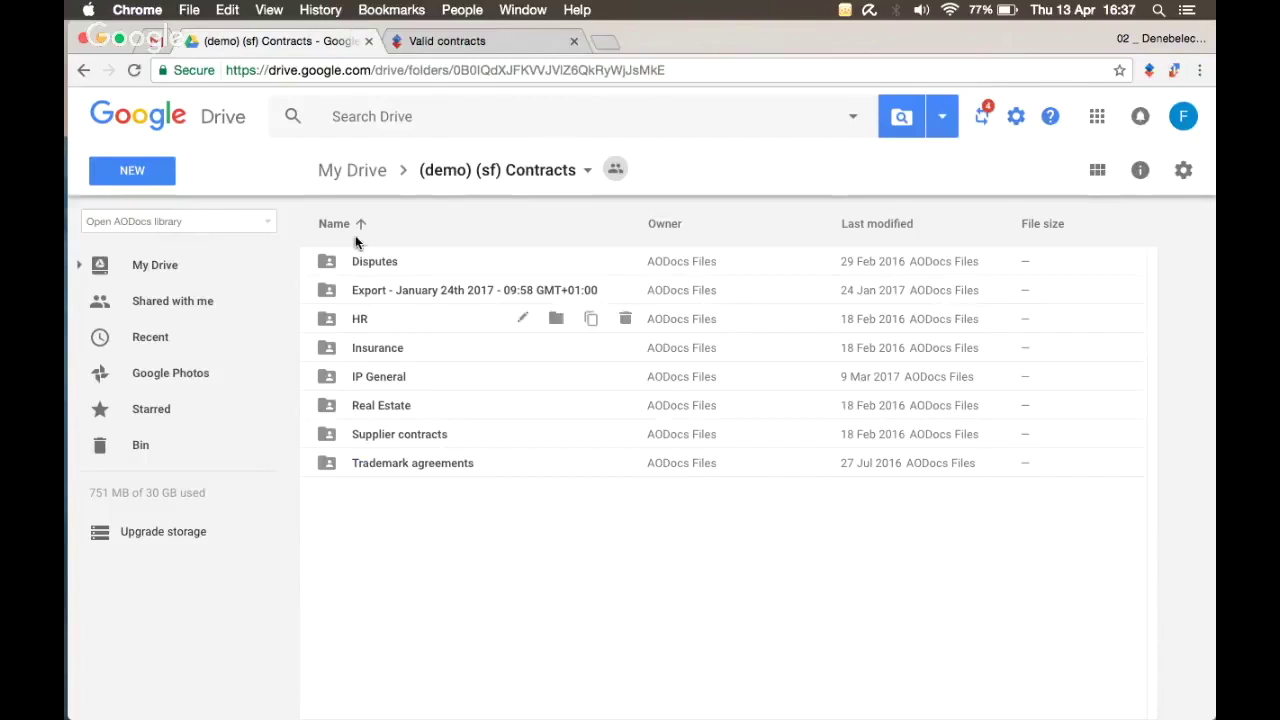
click(157, 45)
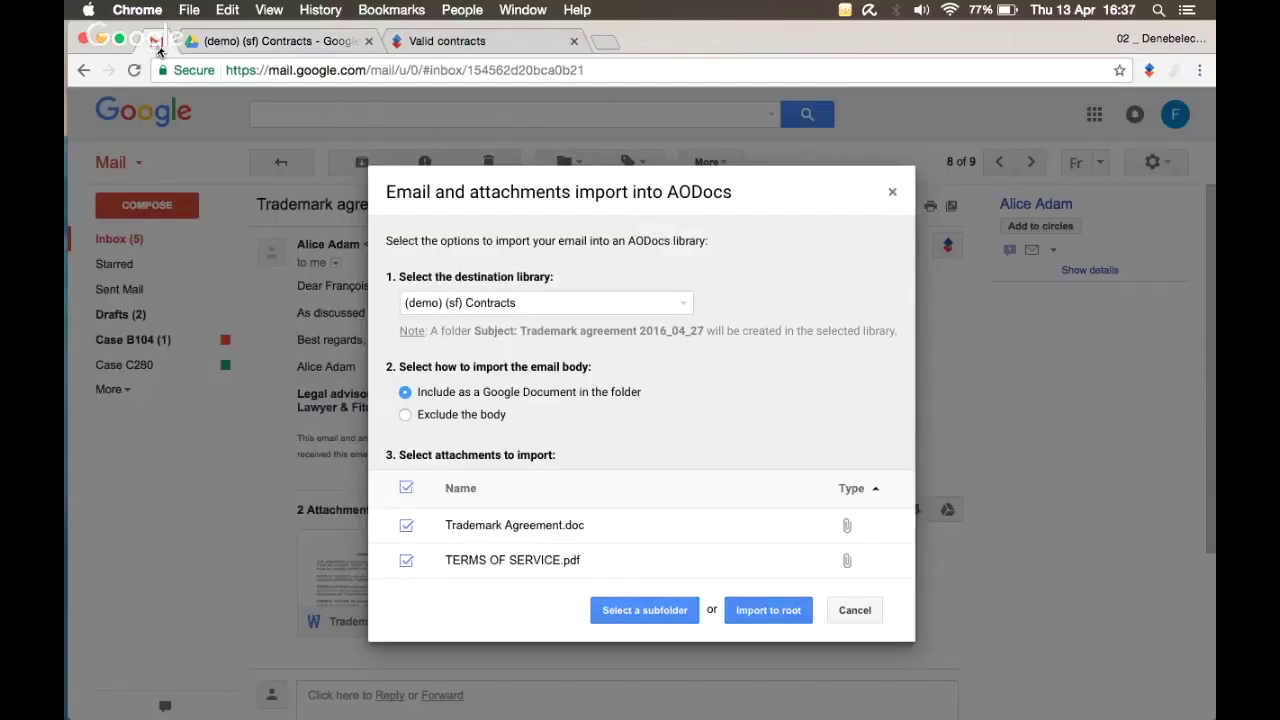
click(768, 612)
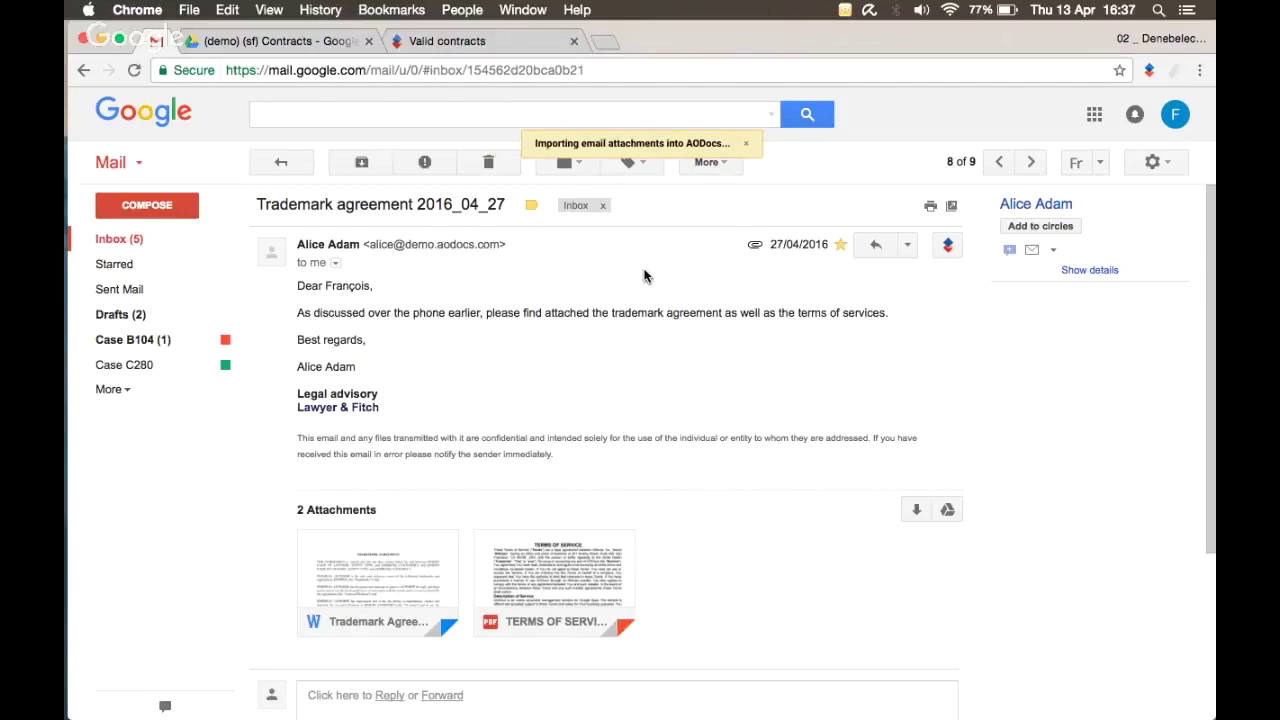
Step: Locate the new Subject: Trademark agreement 2016_04_27 folder in the Drive contracts folder
click(291, 42)
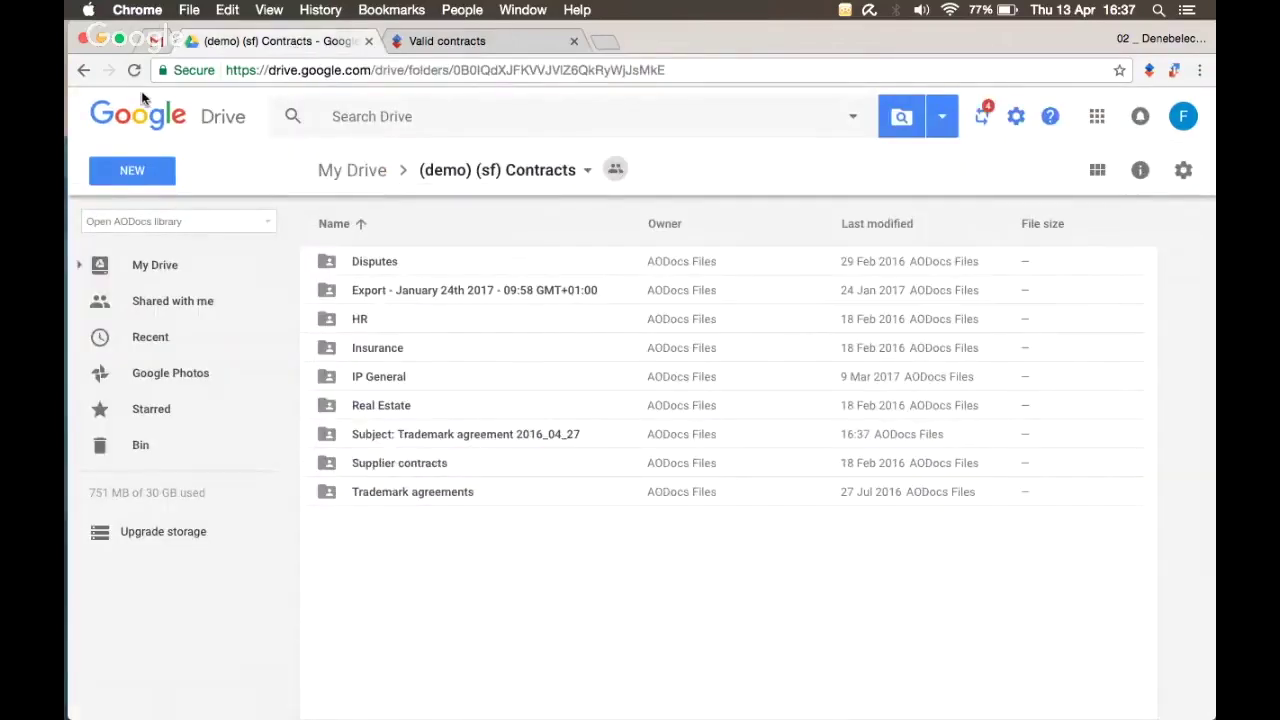
click(462, 440)
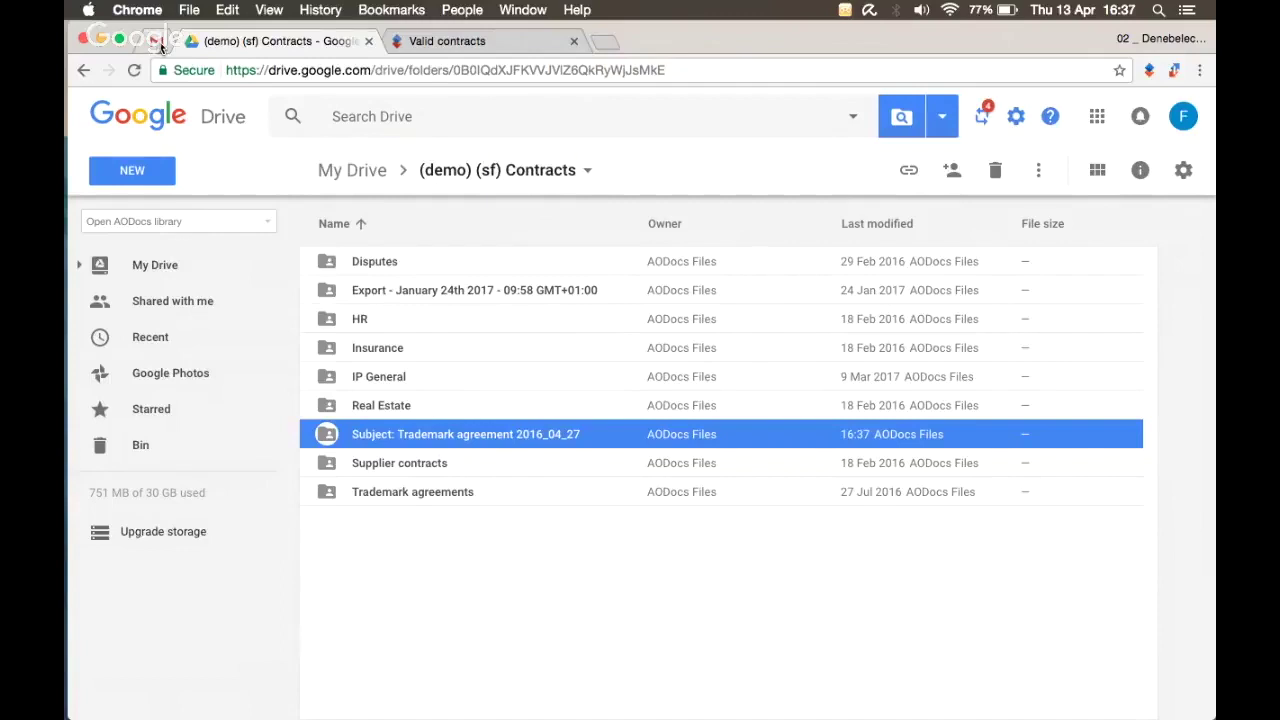
key(ctrl+Tab)
drag(258, 203, 443, 196)
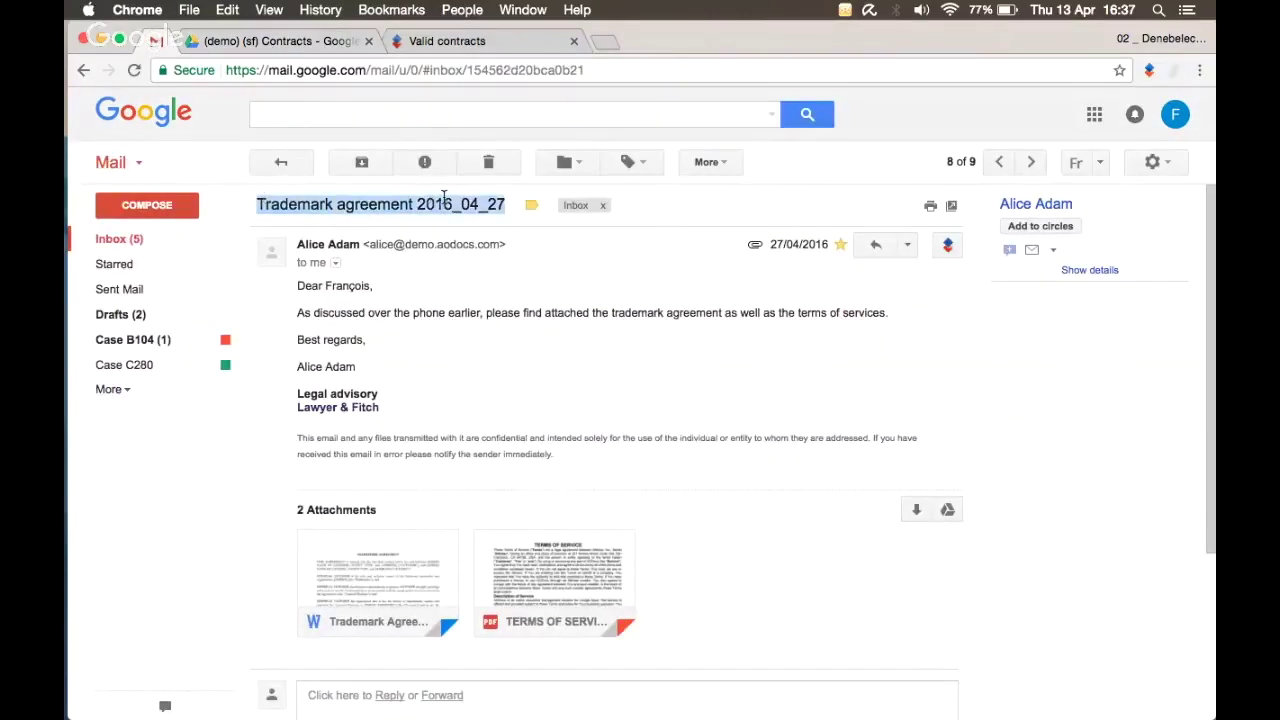
click(281, 41)
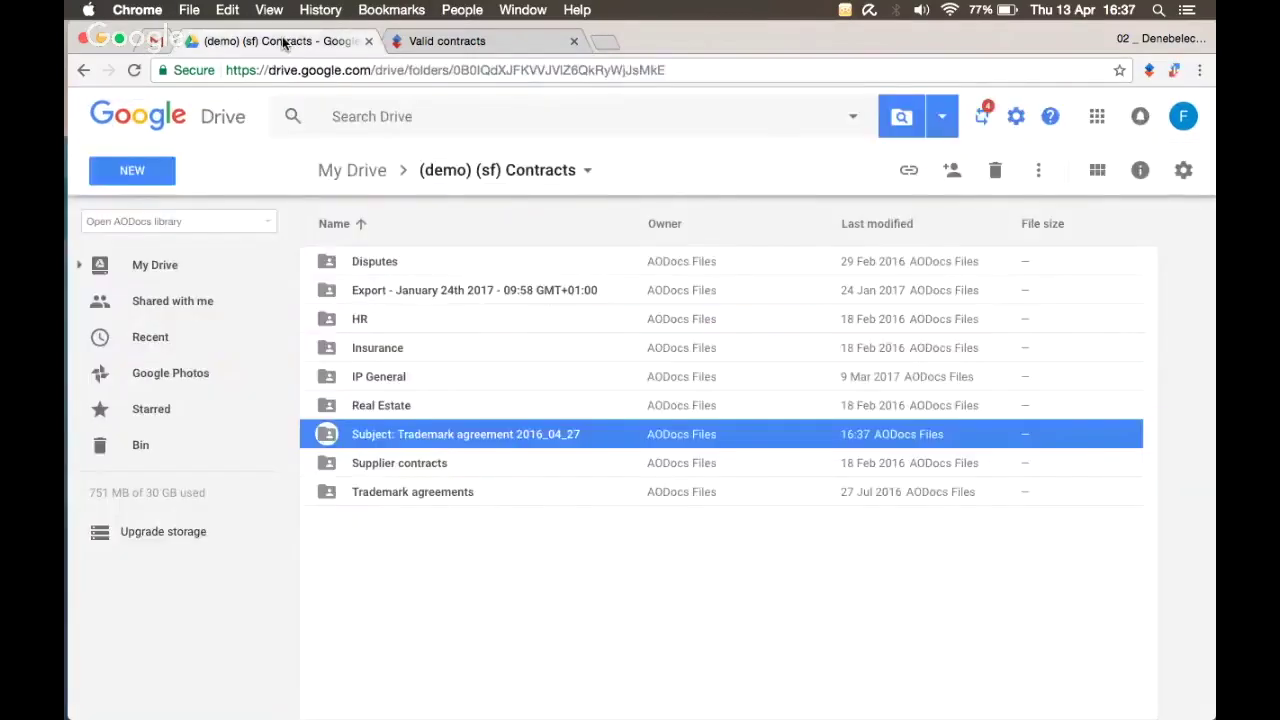
Step: Open the new folder, review the PDF and Word files, and view the imported email Google Doc
double_click(403, 444)
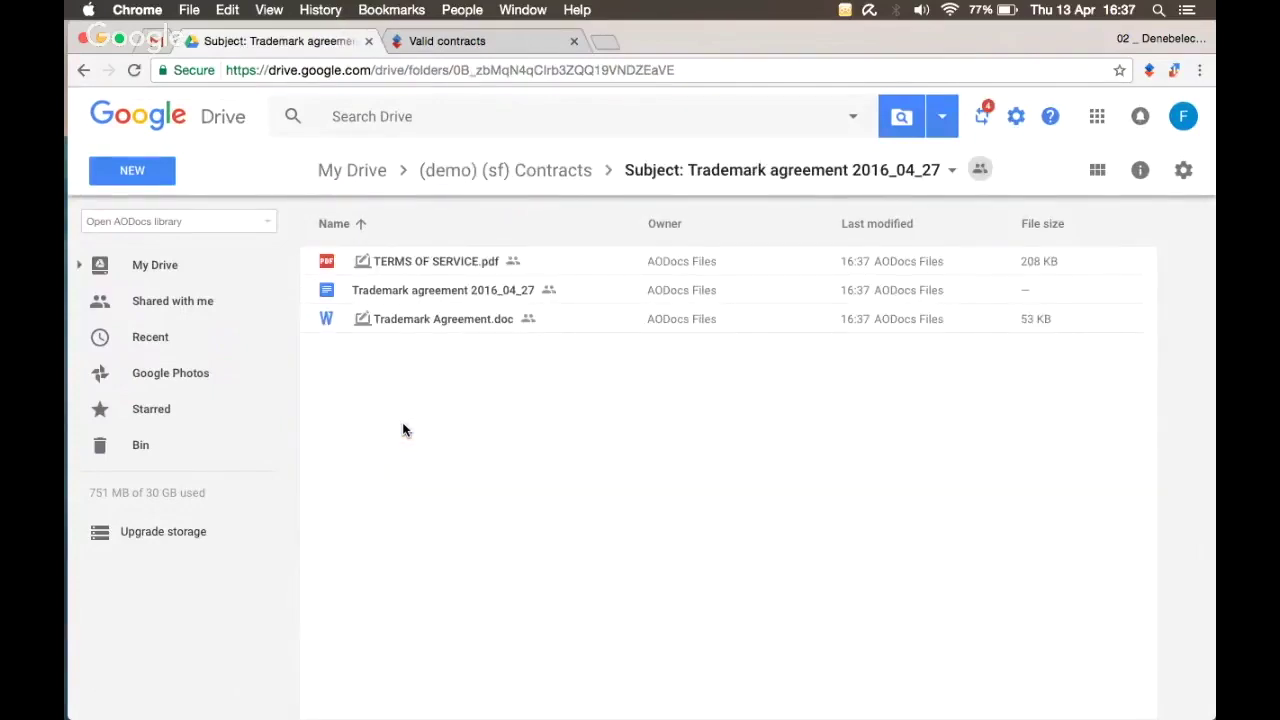
click(420, 262)
super+click(426, 318)
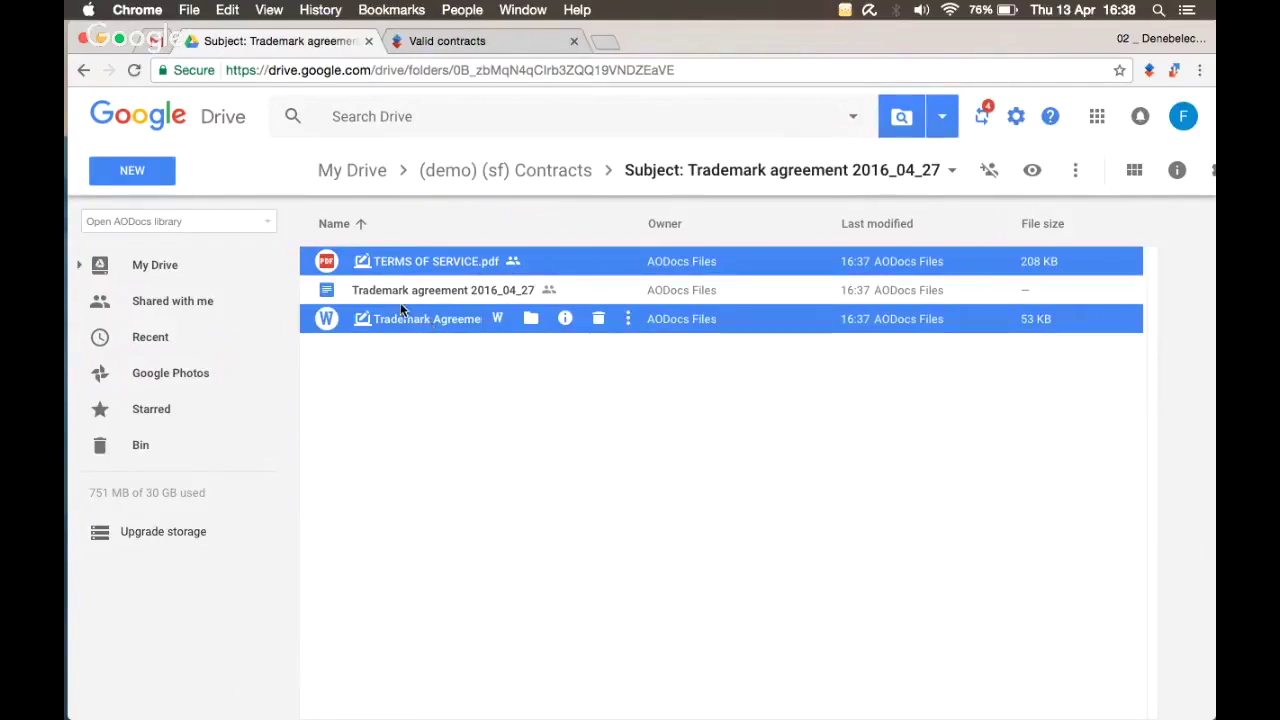
double_click(400, 300)
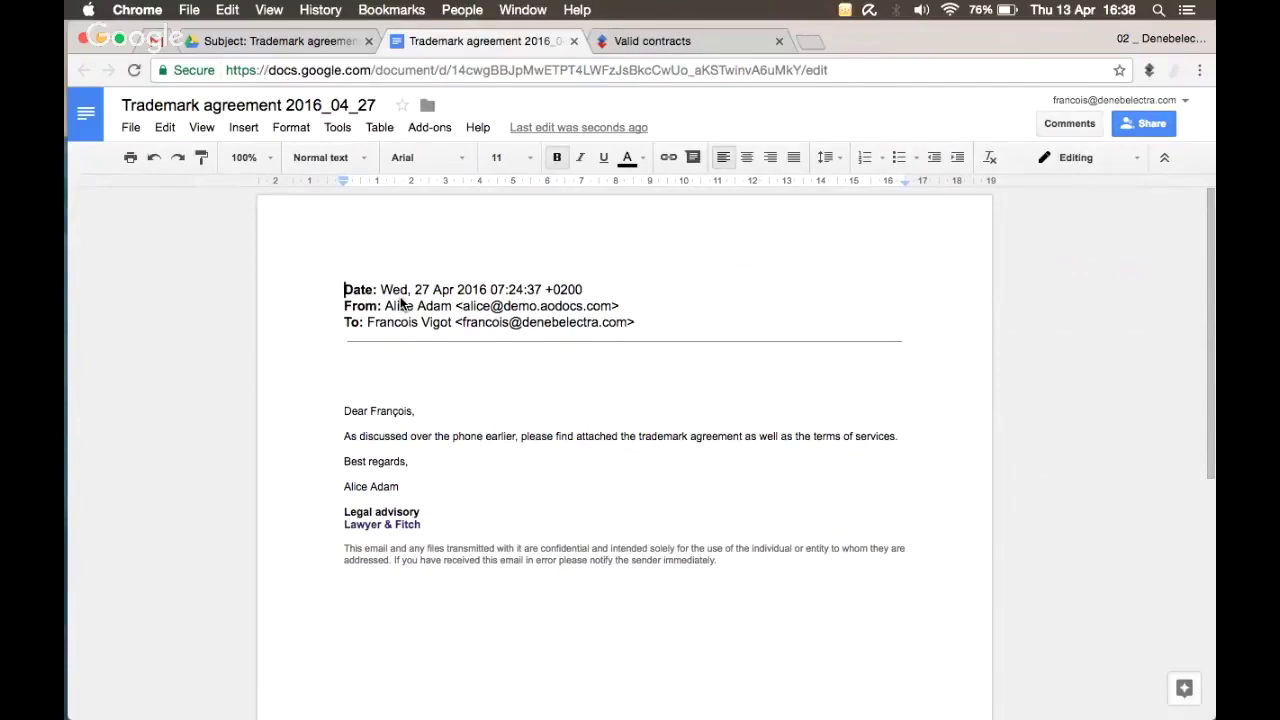
click(574, 42)
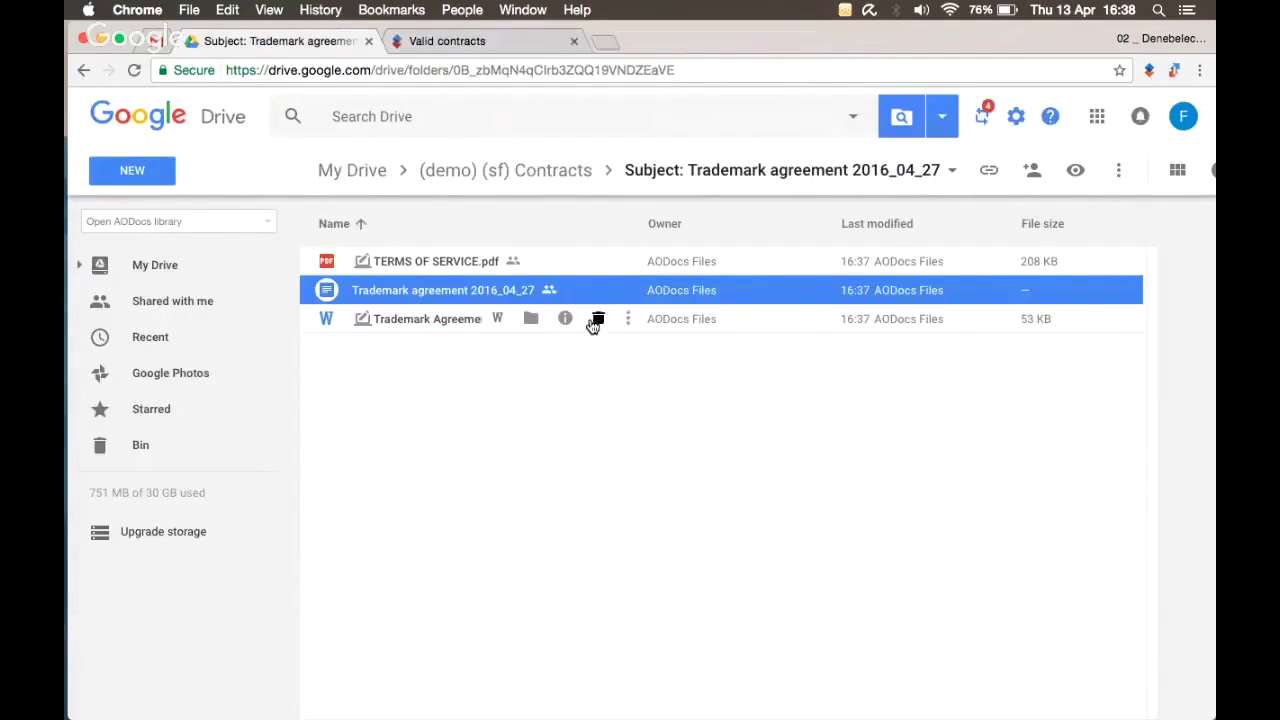